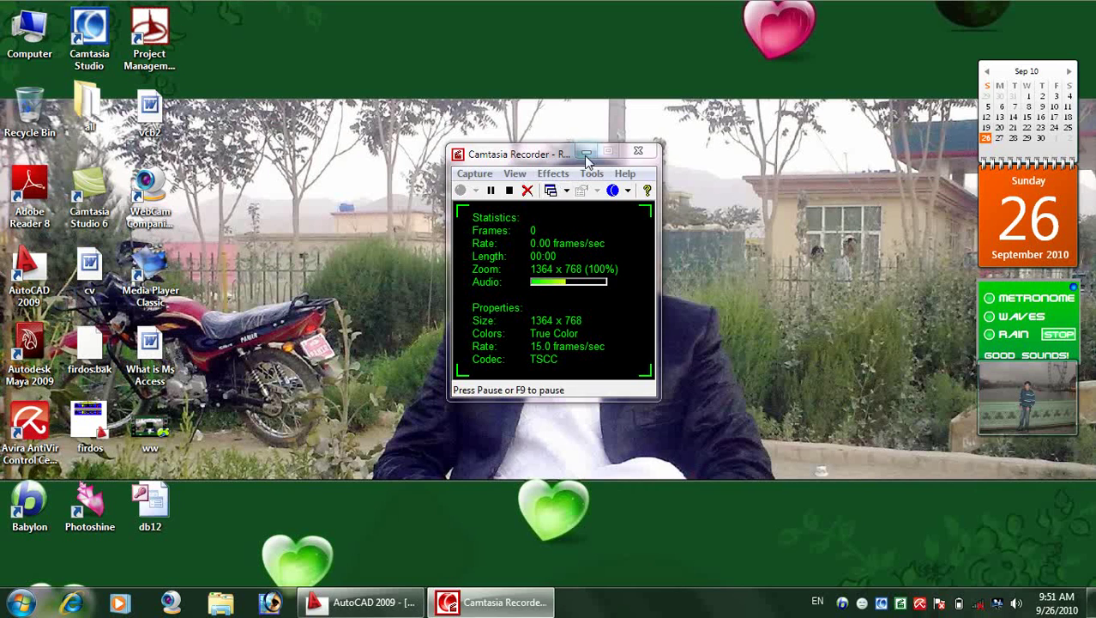
# Refresh the desktop twice from its right-click menu.
pyautogui.rightClick(422, 124)
pyautogui.click(421, 165)
pyautogui.rightClick(403, 142)
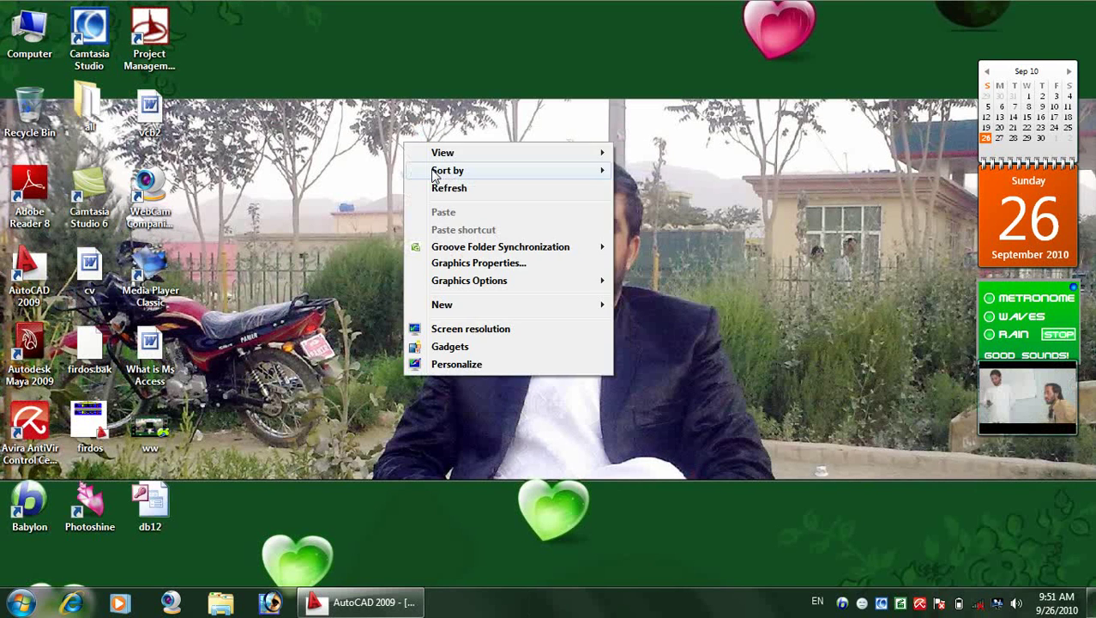
pyautogui.click(444, 184)
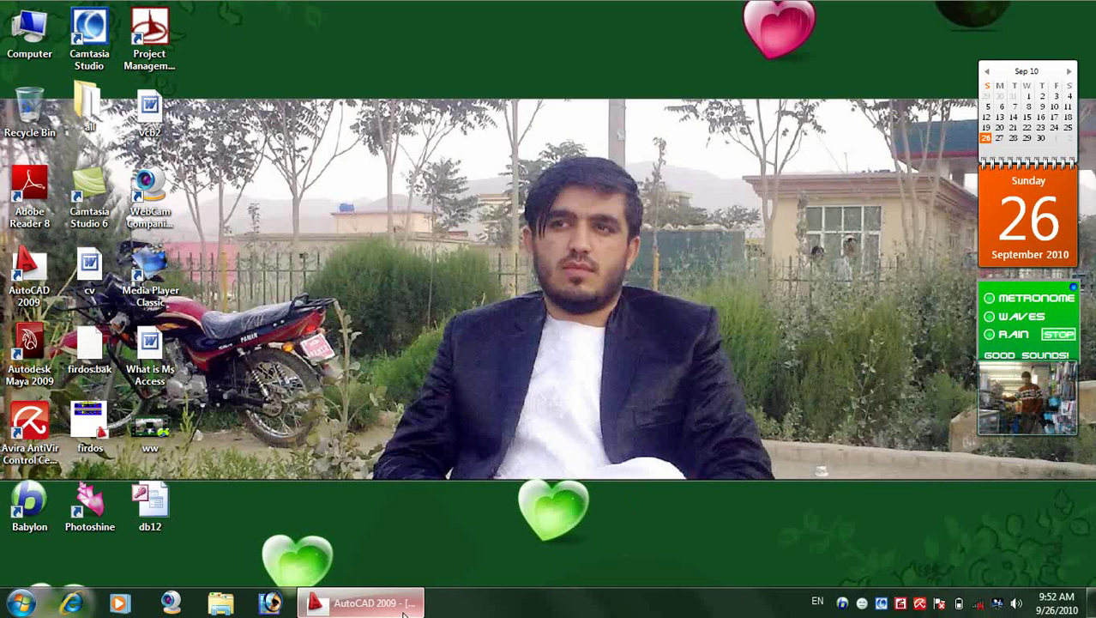
# Restore AutoCAD and set insertion scale to Meters, keeping 0.0000 length precision.
pyautogui.click(360, 602)
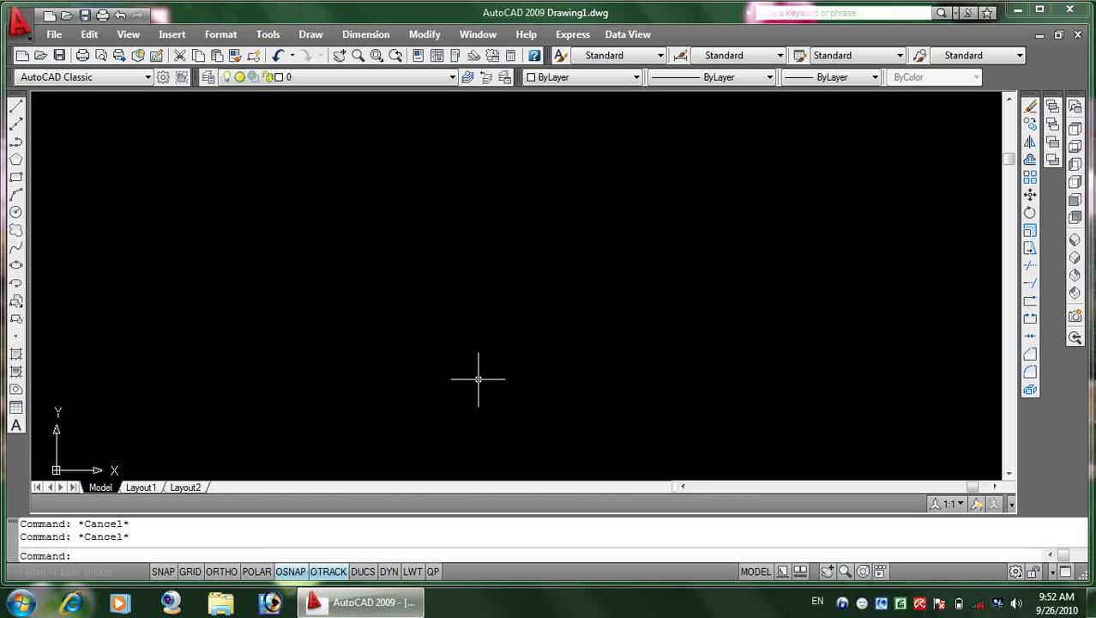
pyautogui.write('un')
pyautogui.press('Return')
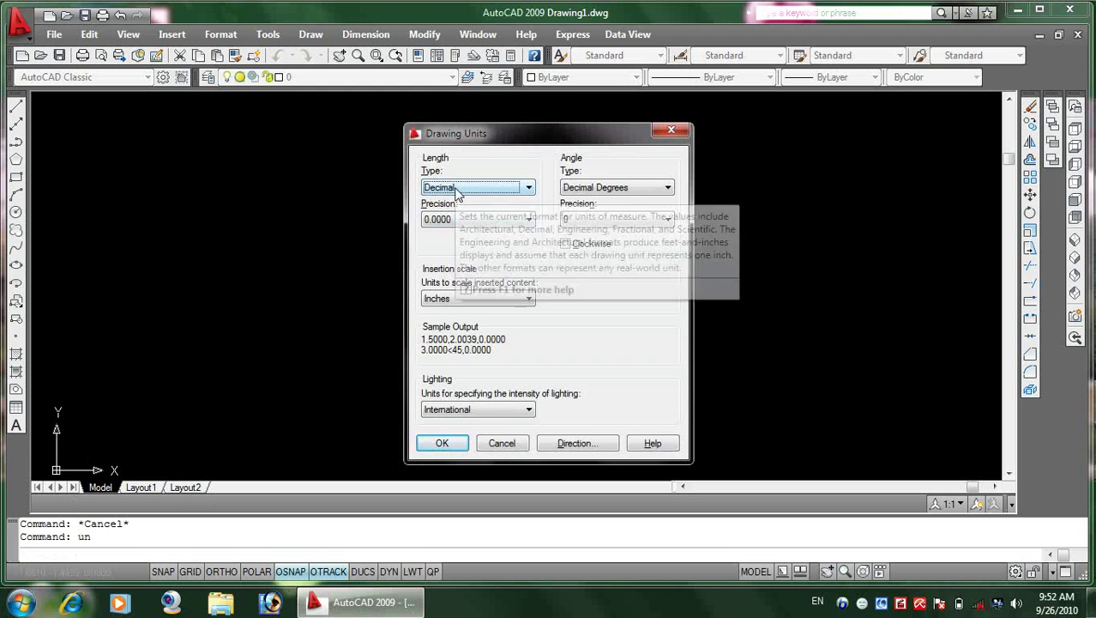
pyautogui.moveTo(476, 187)
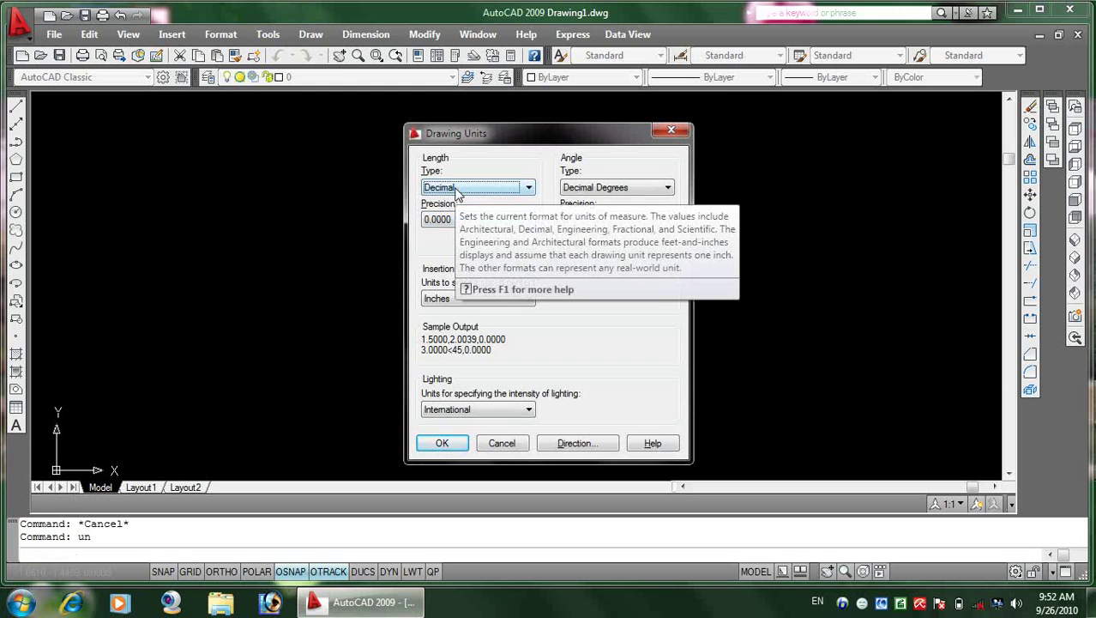
pyautogui.click(479, 220)
pyautogui.click(446, 272)
pyautogui.click(459, 295)
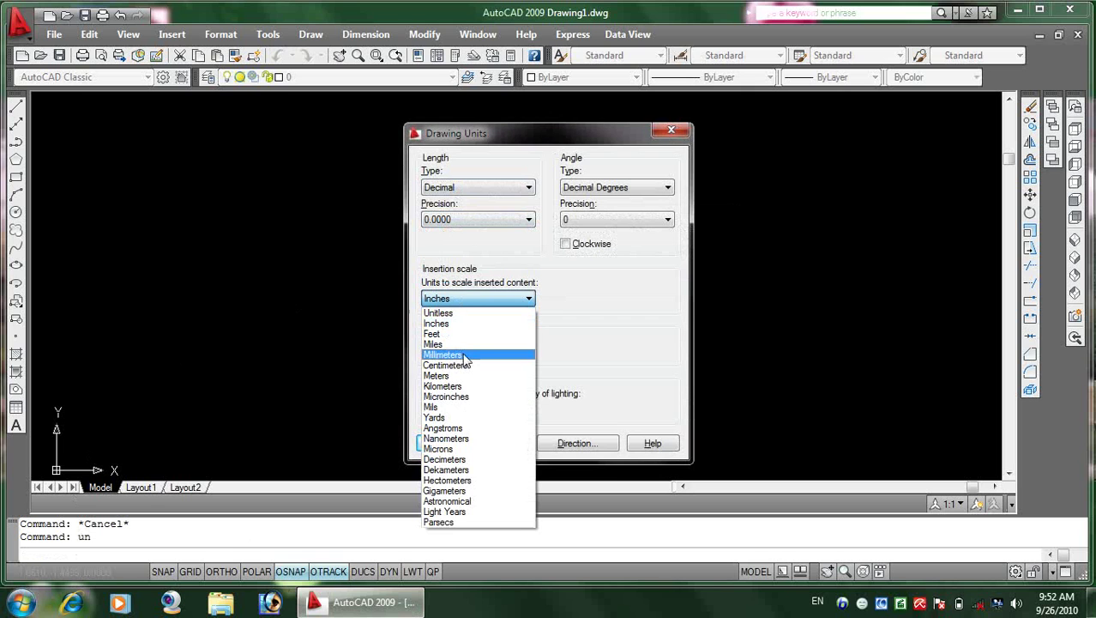
pyautogui.click(473, 383)
pyautogui.click(442, 443)
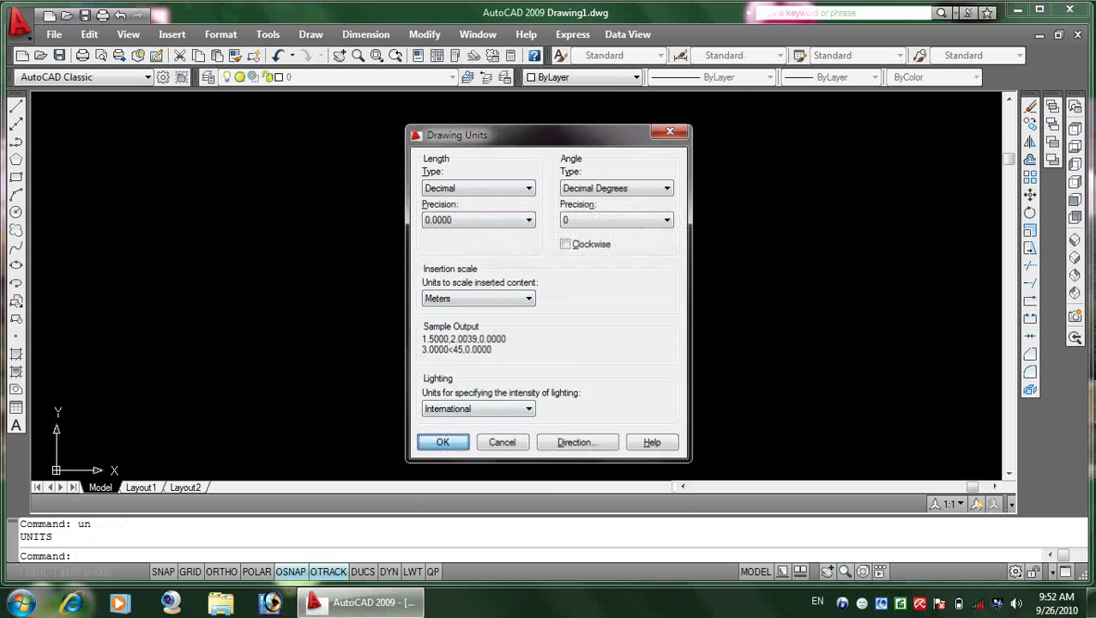
# Start the LINE command with the L alias.
pyautogui.press('Escape')
pyautogui.press('Escape')
pyautogui.write('l')
pyautogui.press('Return')
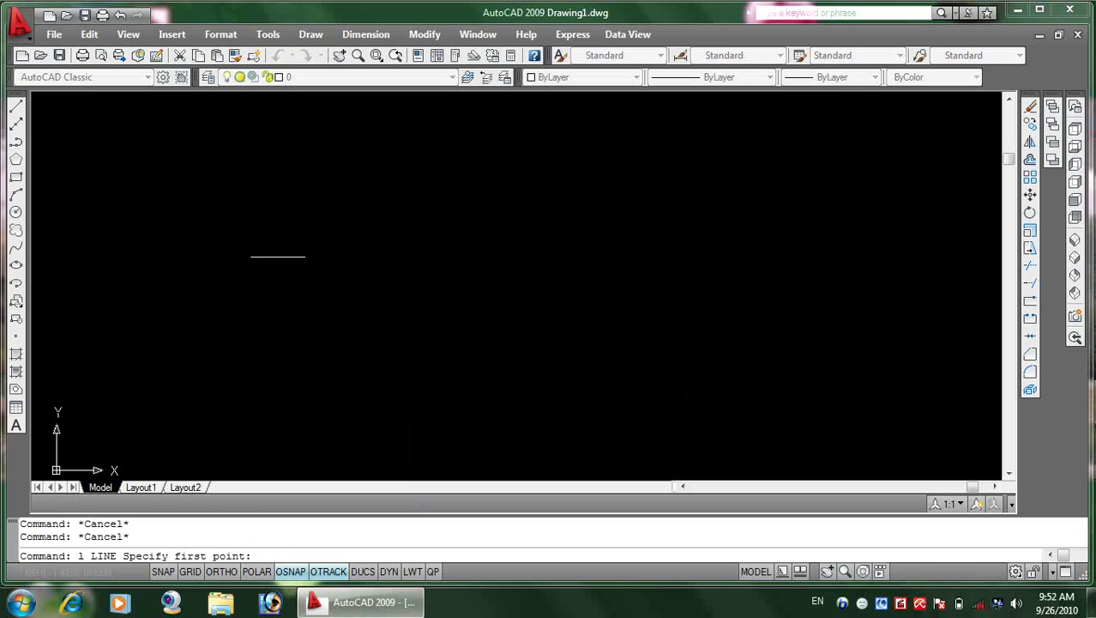
# With Ortho on, draw a closed square with 5-unit sides.
pyautogui.click(193, 195)
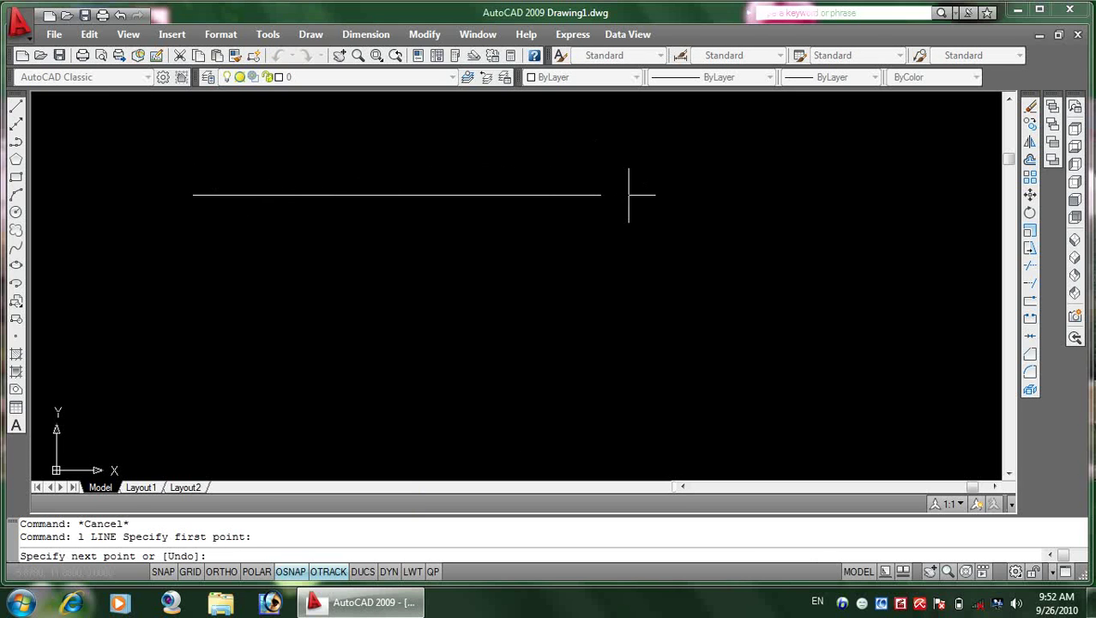
pyautogui.press('F8')
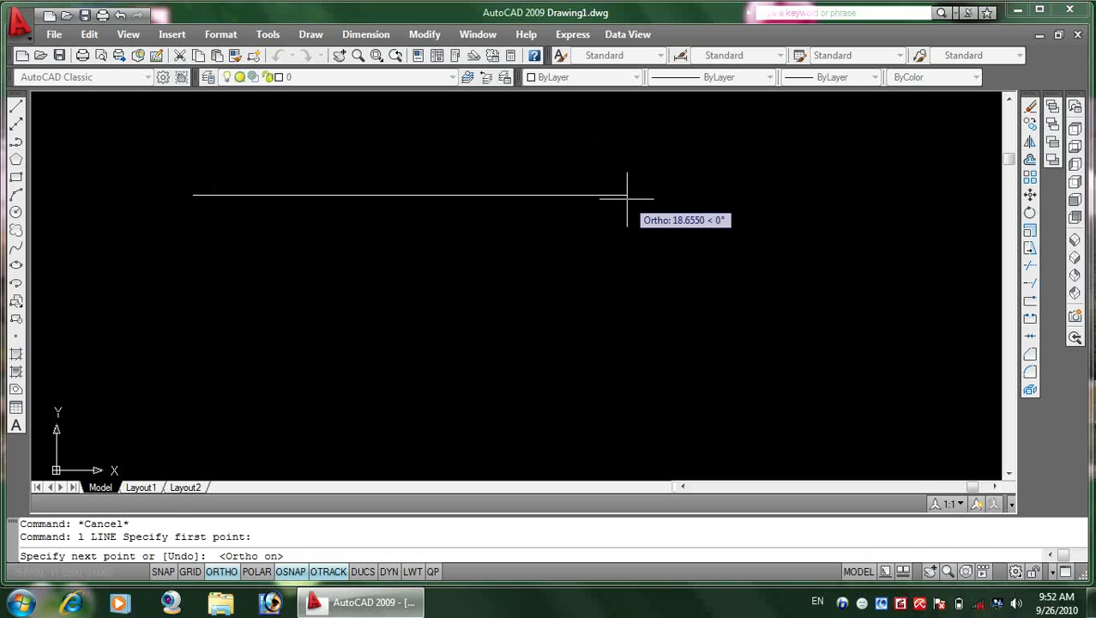
pyautogui.write('5')
pyautogui.press('Return')
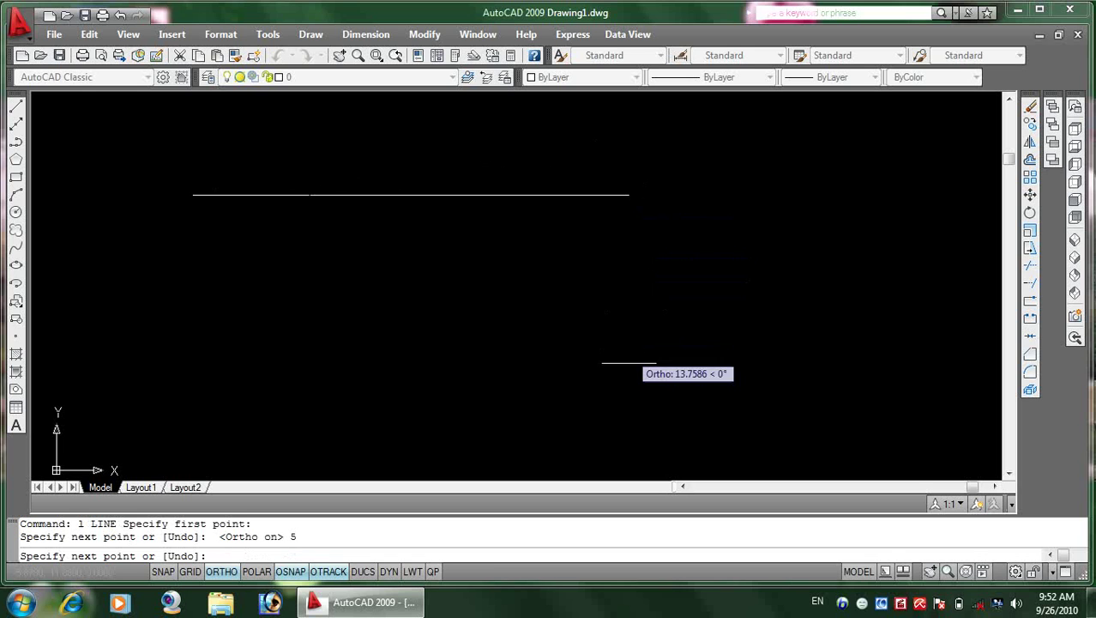
pyautogui.write('5')
pyautogui.press('Return')
pyautogui.write('5')
pyautogui.press('Return')
pyautogui.write('c')
pyautogui.press('Return')
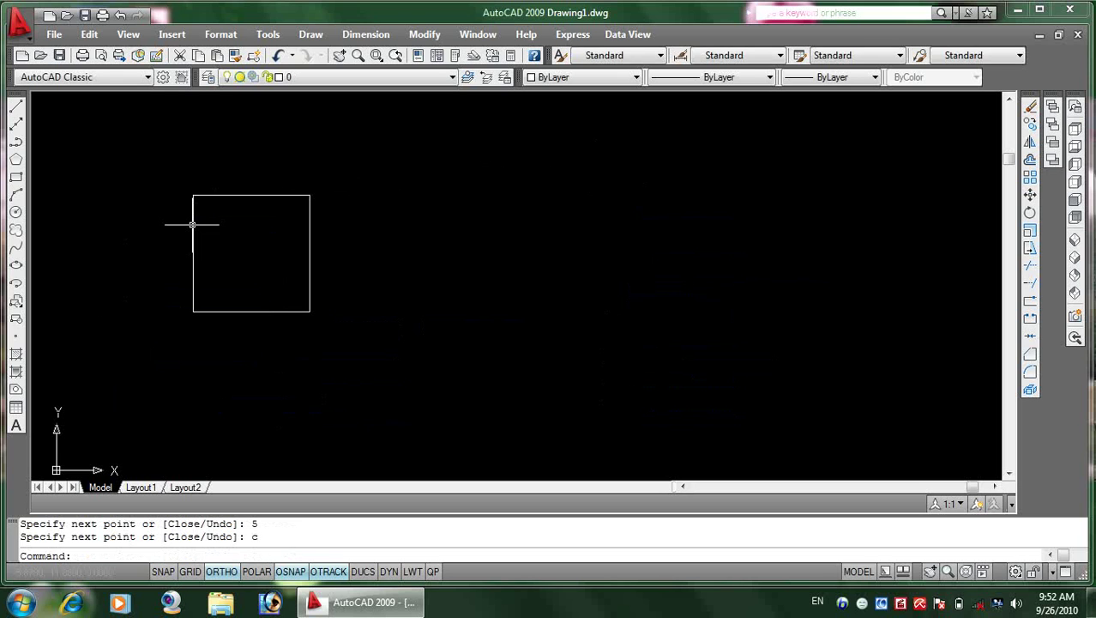
# Pan and zoom to center the square, then start the BOX command.
pyautogui.press('Escape')
pyautogui.press('Escape')
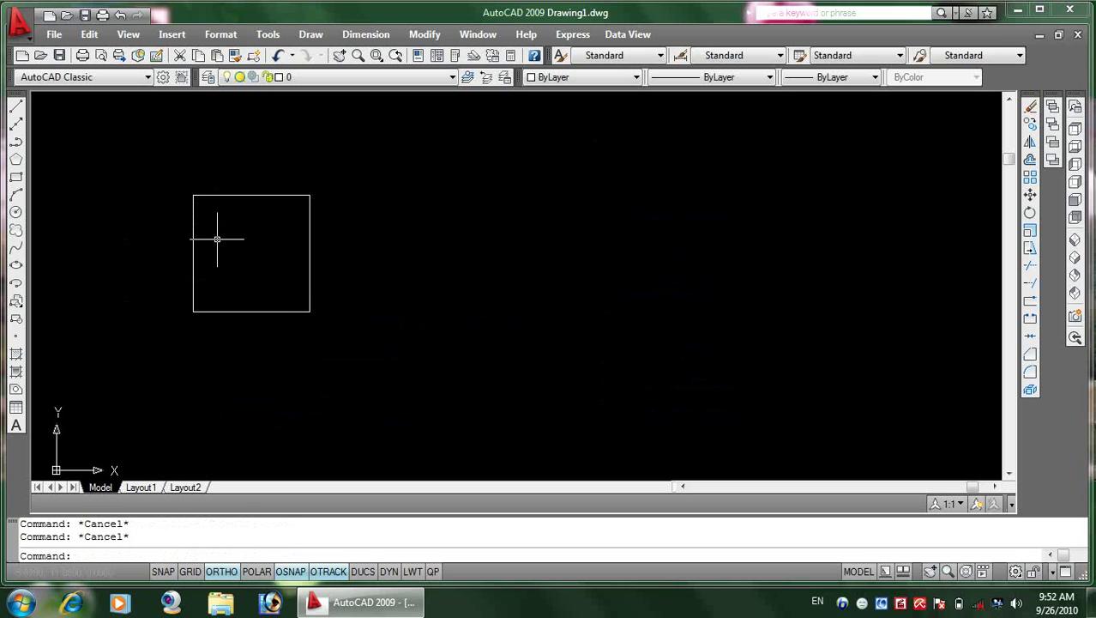
pyautogui.moveTo(235, 240); pyautogui.dragTo(393, 289, button='middle')
pyautogui.scroll(2, 390, 294)
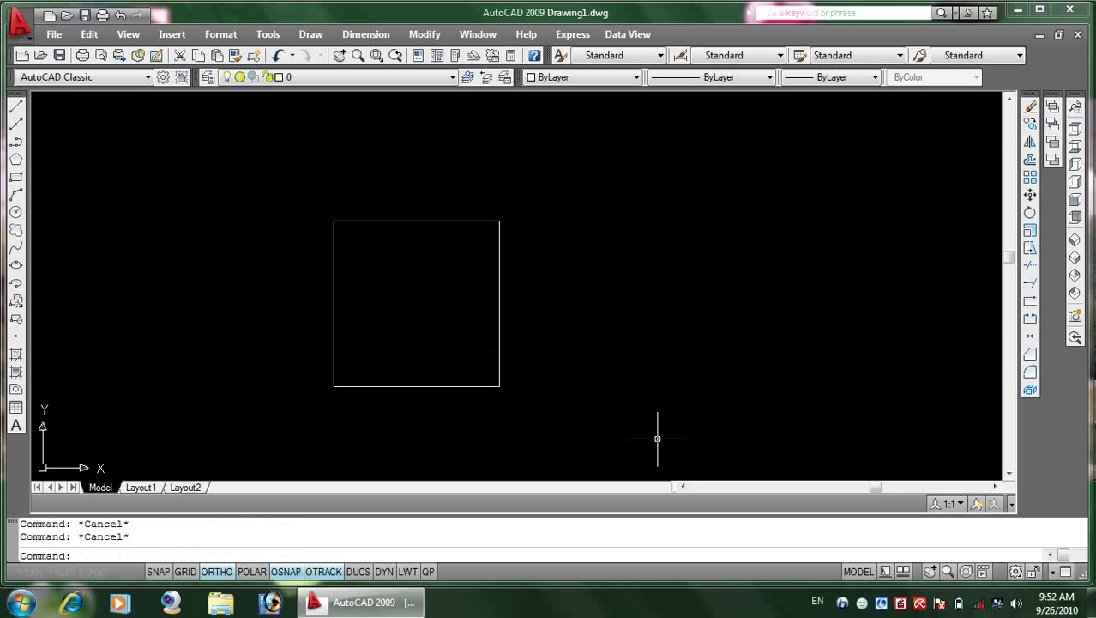
pyautogui.write('box')
pyautogui.press('Return')
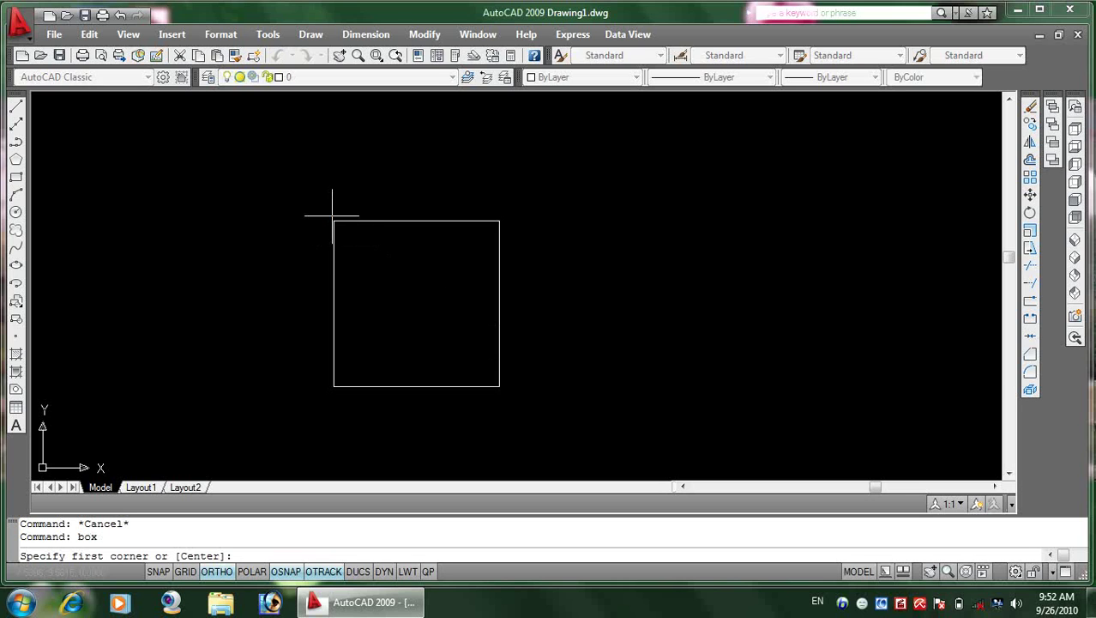
# Build a 3-unit-tall box on the square's corners, then open the View Manager.
pyautogui.click(333, 222)
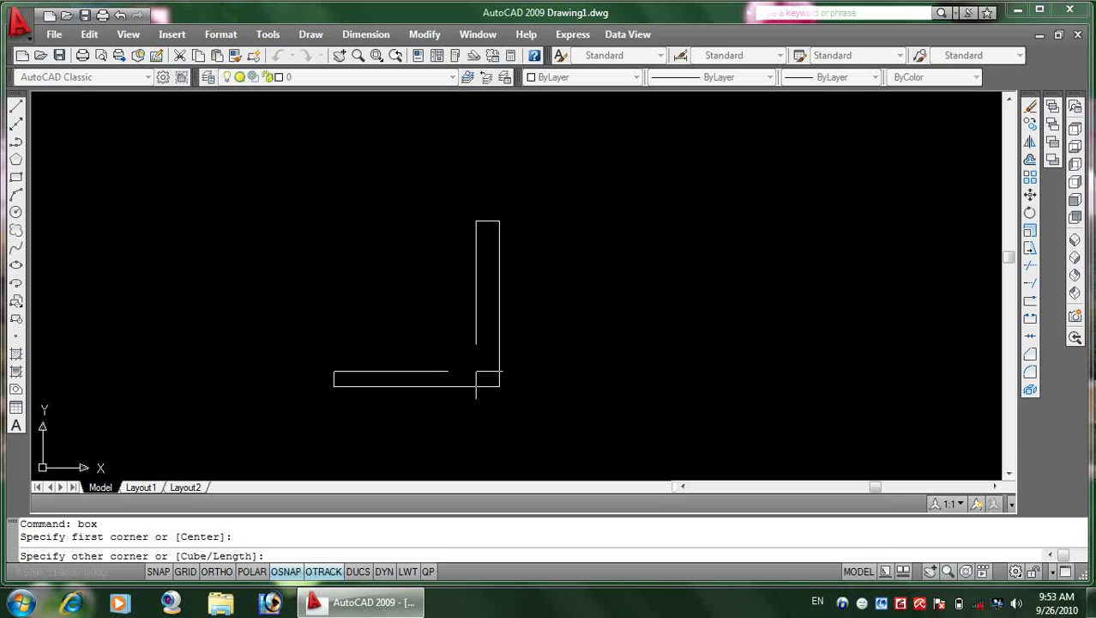
pyautogui.click(500, 387)
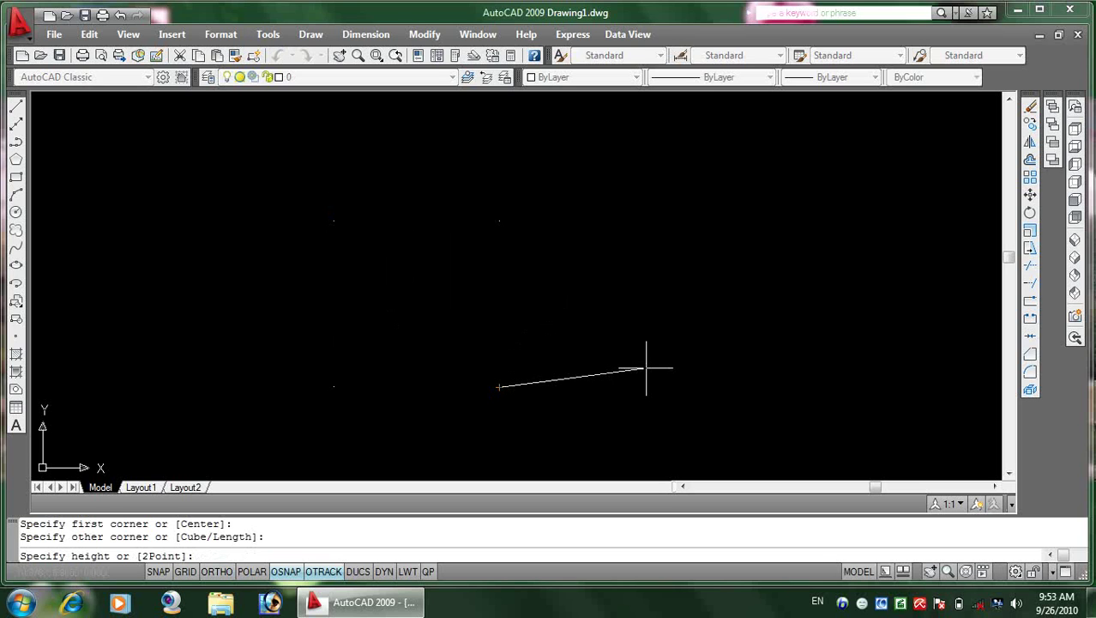
pyautogui.write('3')
pyautogui.press('Return')
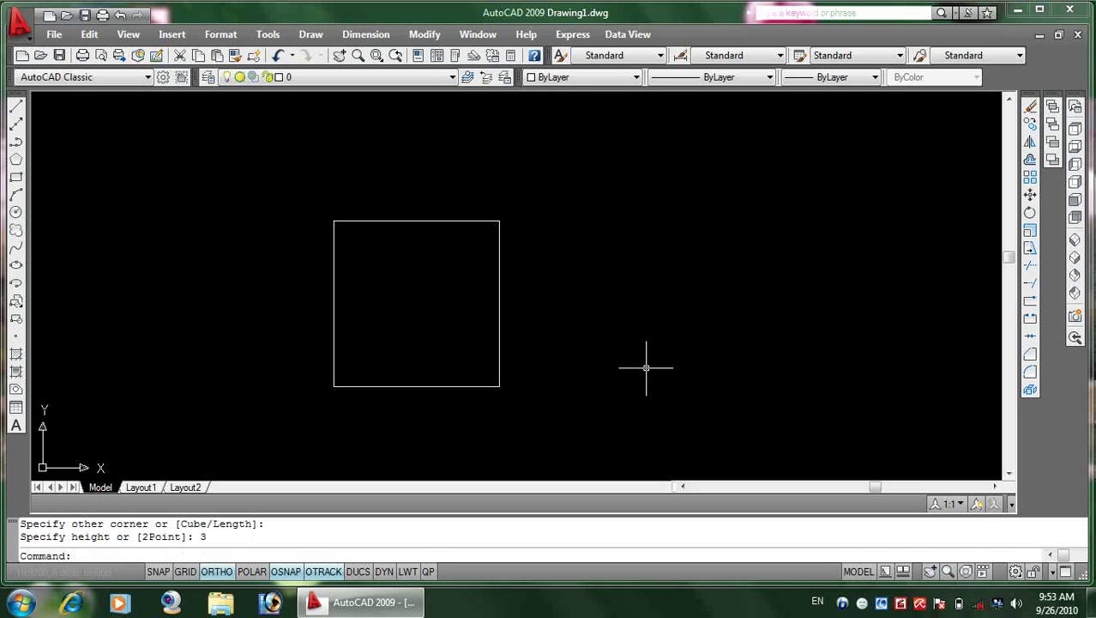
pyautogui.write('v')
pyautogui.press('Return')
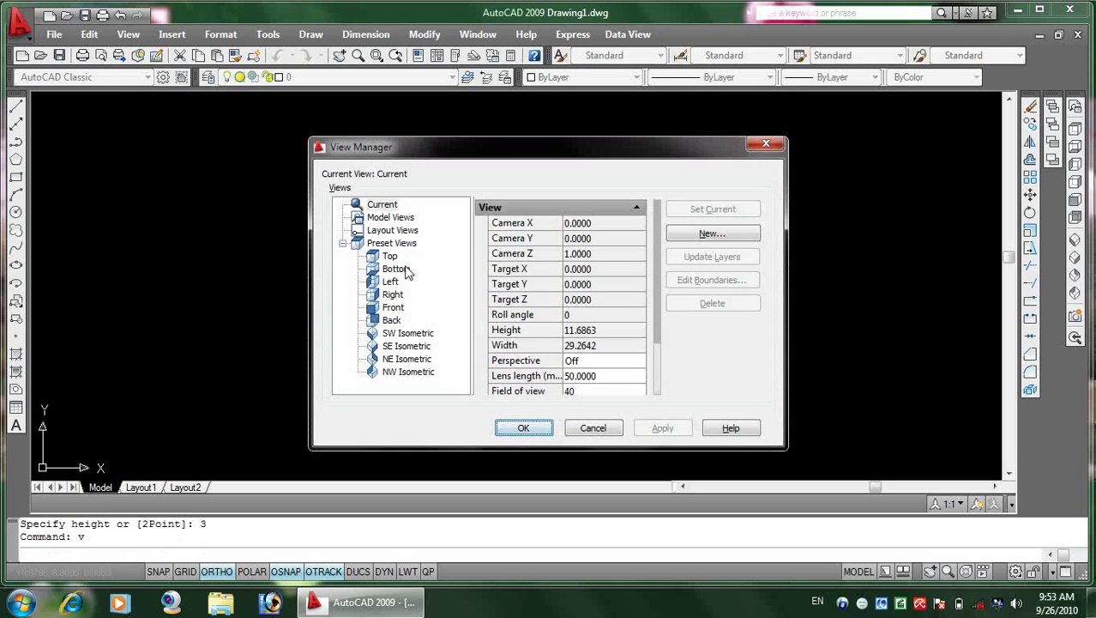
# Make SW Isometric the current view and pan the box into place.
pyautogui.click(342, 243)
pyautogui.click(343, 243)
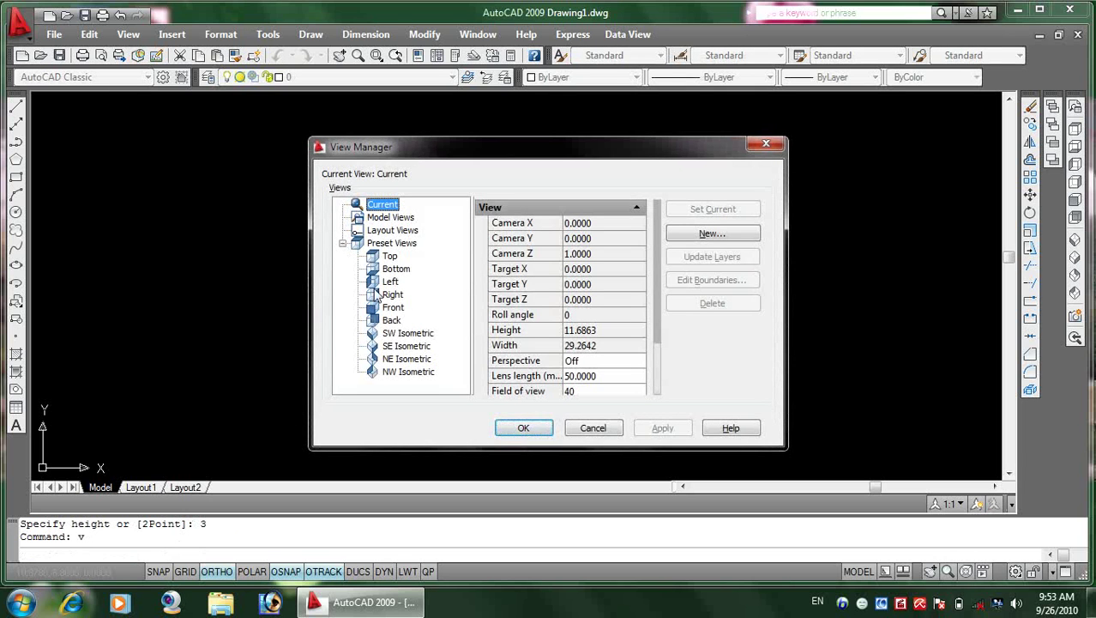
pyautogui.click(401, 333)
pyautogui.click(693, 214)
pyautogui.click(520, 429)
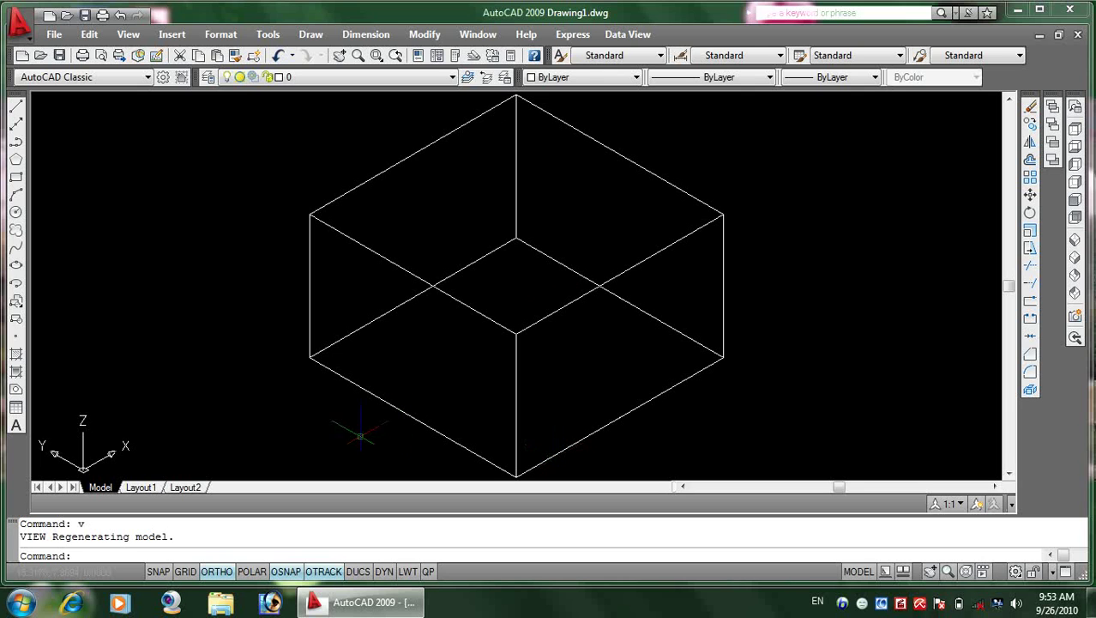
pyautogui.moveTo(530, 379); pyautogui.dragTo(503, 342, button='middle')
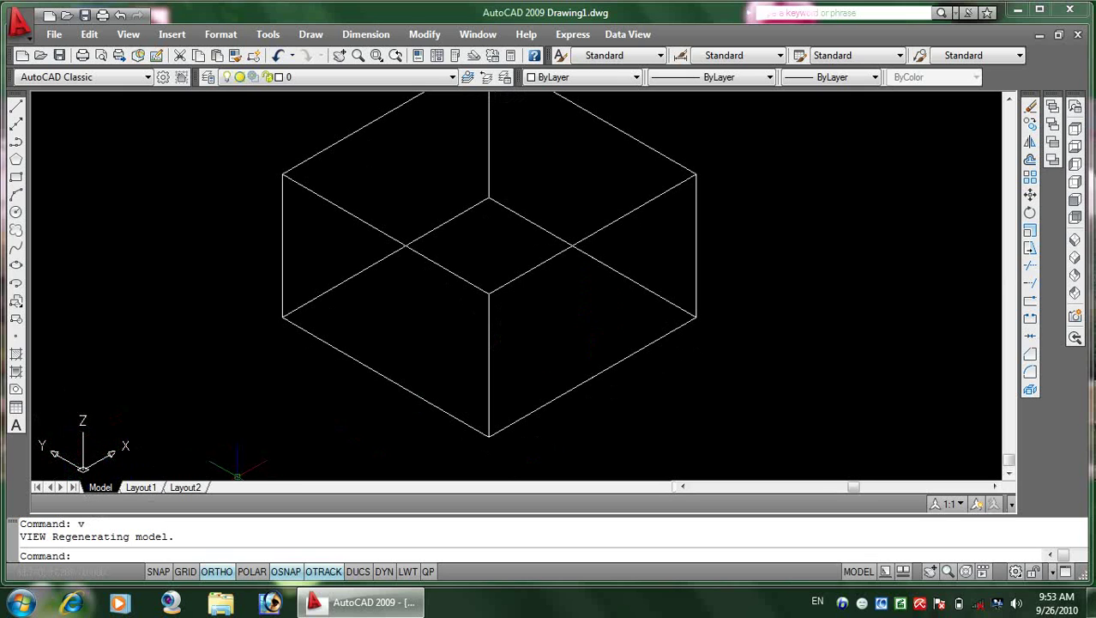
pyautogui.write('v')
# Switch to the Top preset view.
pyautogui.press('Return')
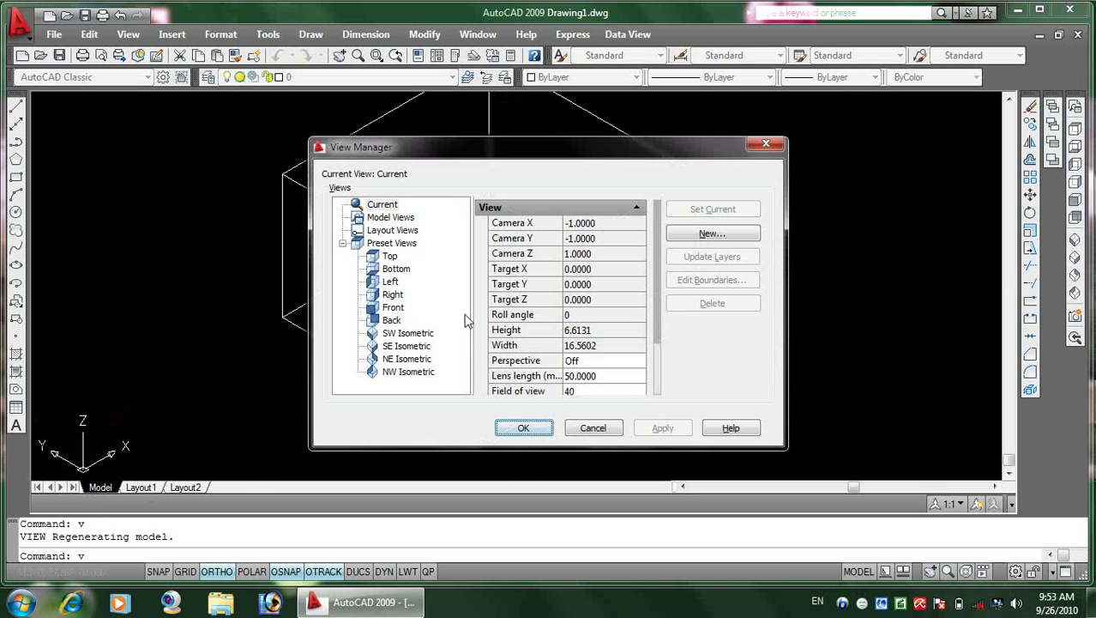
pyautogui.click(389, 258)
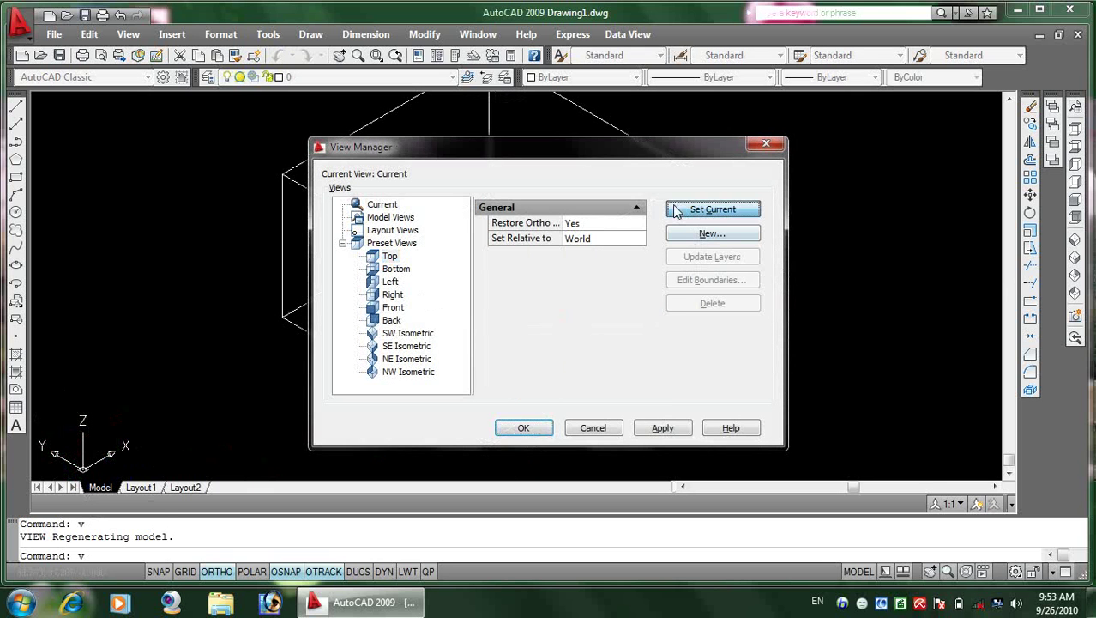
pyautogui.click(711, 209)
pyautogui.click(523, 427)
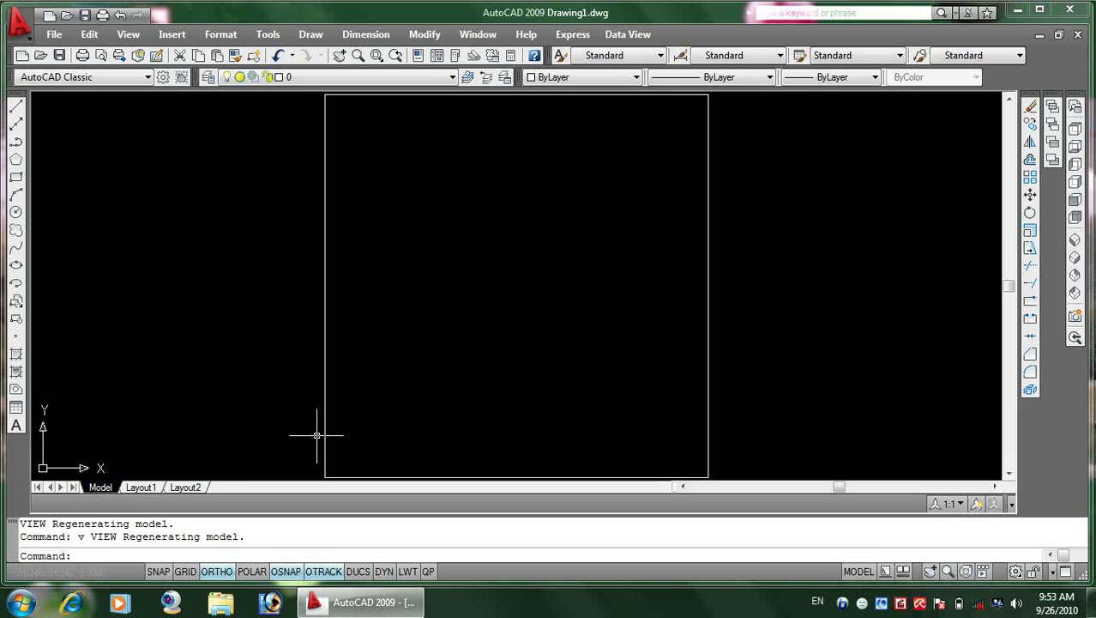
# Return to the SW Isometric preset view.
pyautogui.write('v')
pyautogui.press('Return')
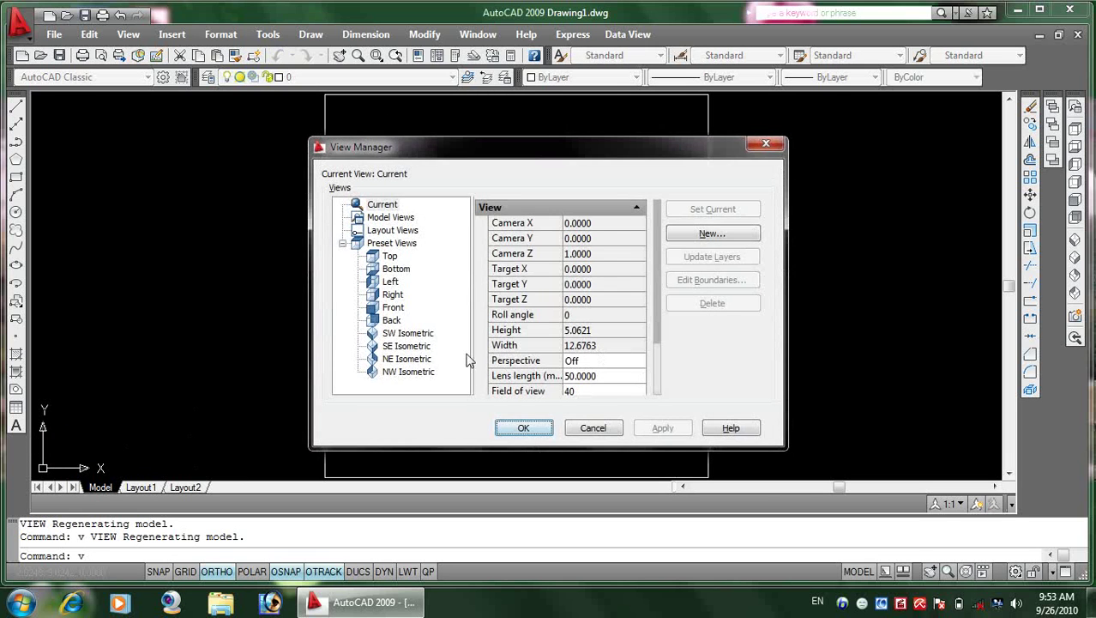
pyautogui.click(426, 334)
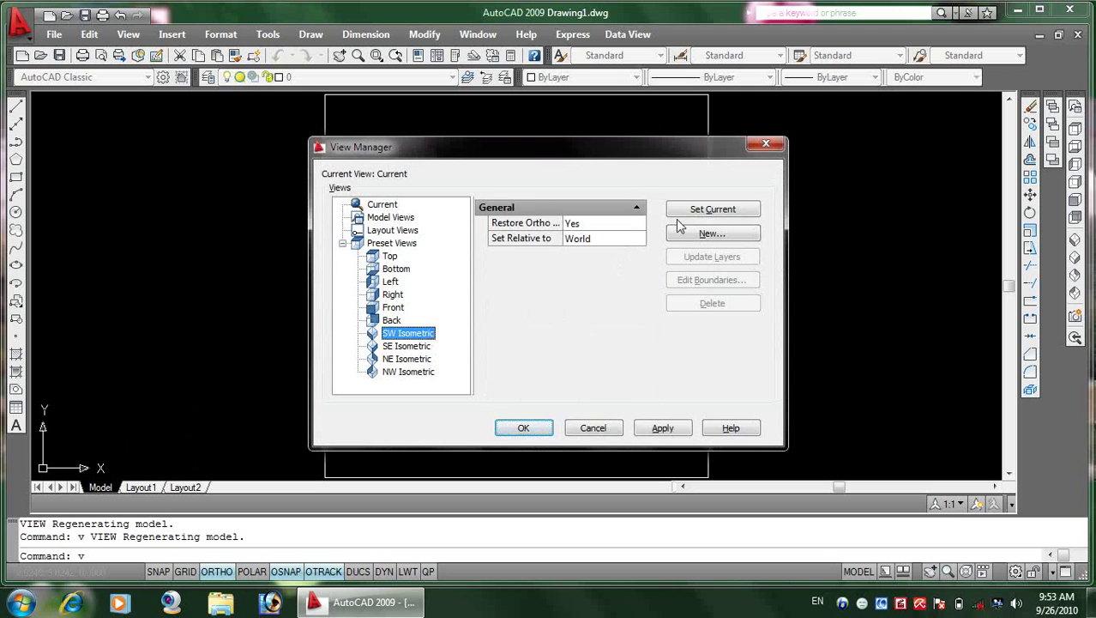
pyautogui.click(691, 213)
pyautogui.click(538, 428)
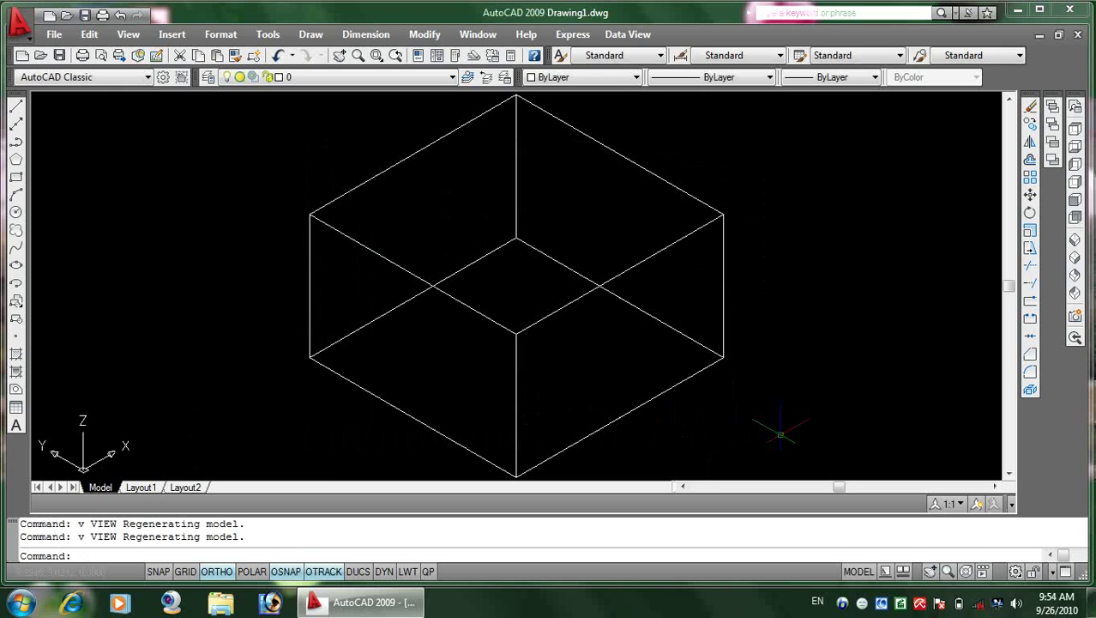
pyautogui.press('Escape')
pyautogui.press('Escape')
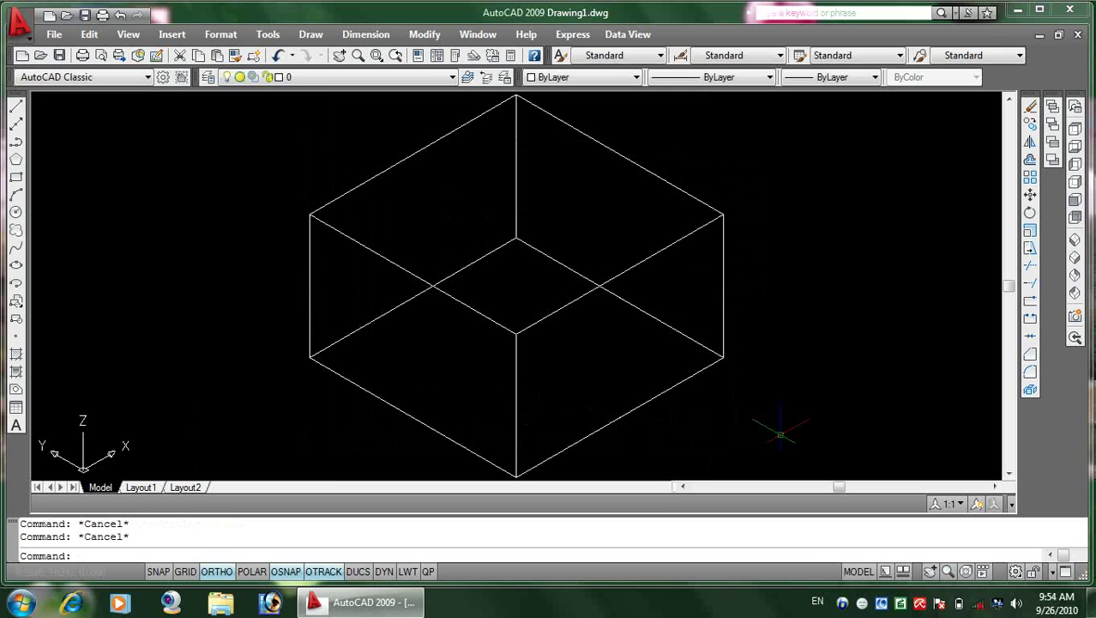
# Shade the box, then set SHADEMODE back to 2D wireframe.
pyautogui.write('shade')
pyautogui.press('Return')
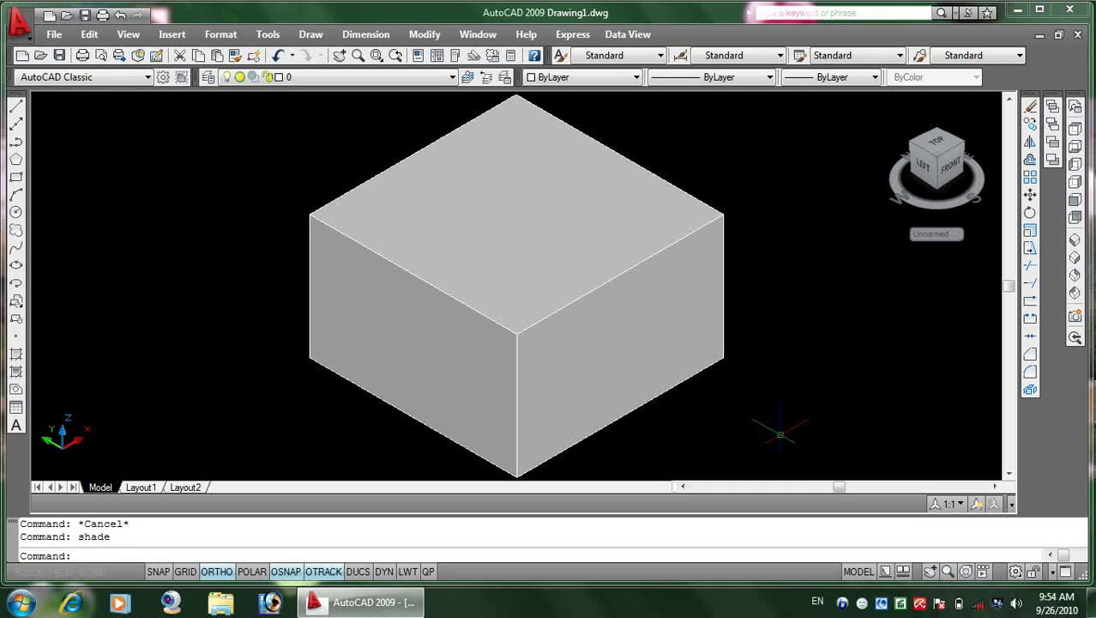
pyautogui.write('shademode')
pyautogui.press('Return')
pyautogui.write('2d')
pyautogui.press('Return')
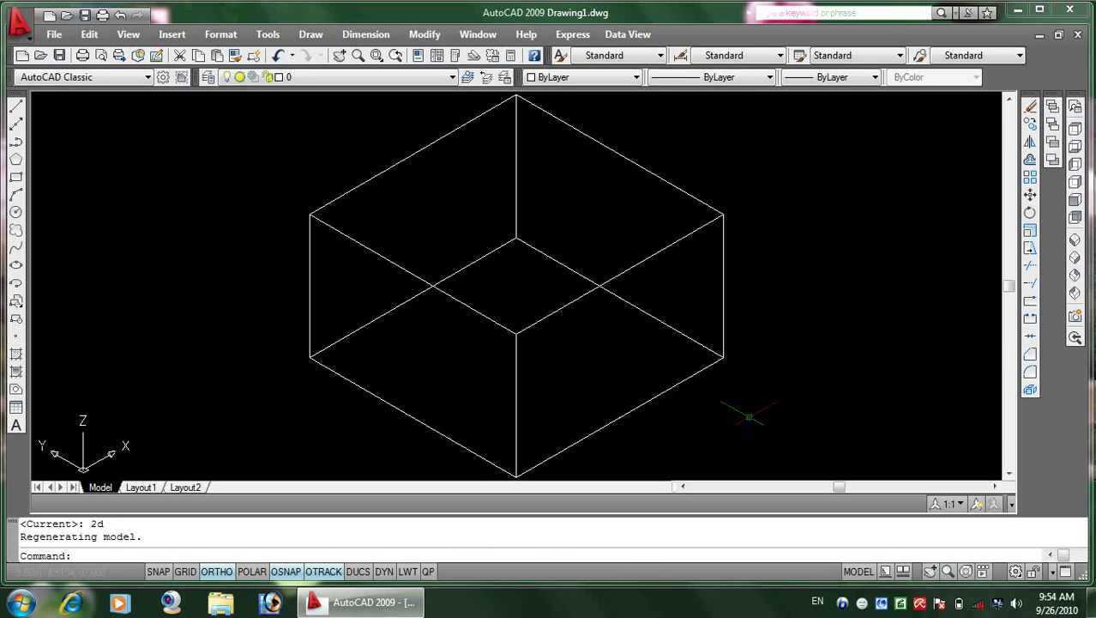
# Erase the wireframe cube and the leftover line.
pyautogui.click(769, 424)
pyautogui.click(452, 261)
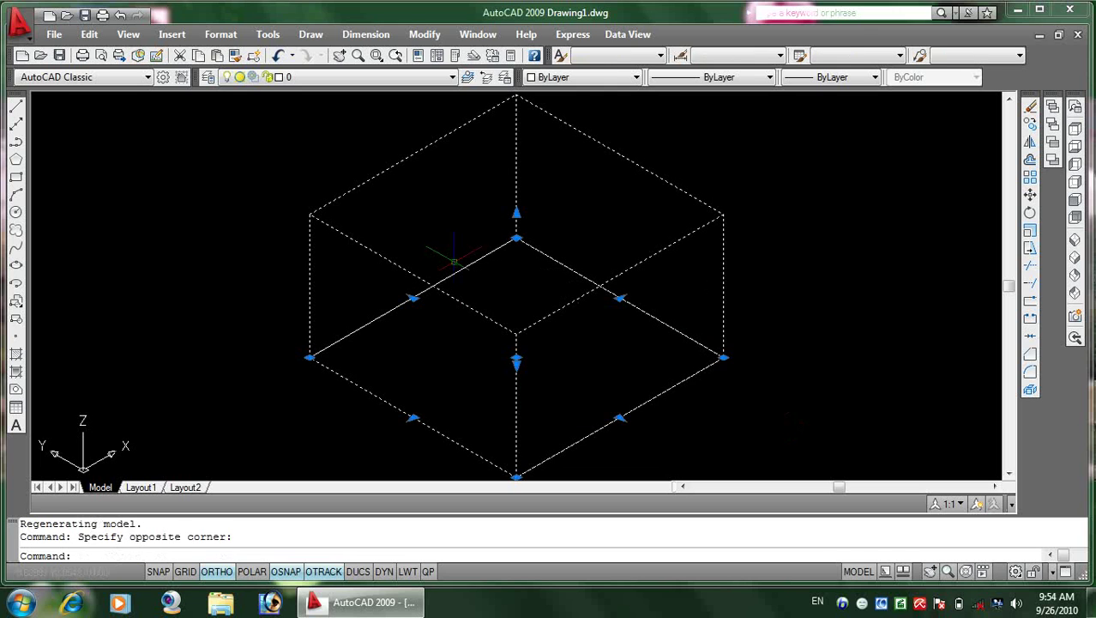
pyautogui.press('Delete')
pyautogui.click(526, 395)
pyautogui.click(339, 391)
pyautogui.press('Delete')
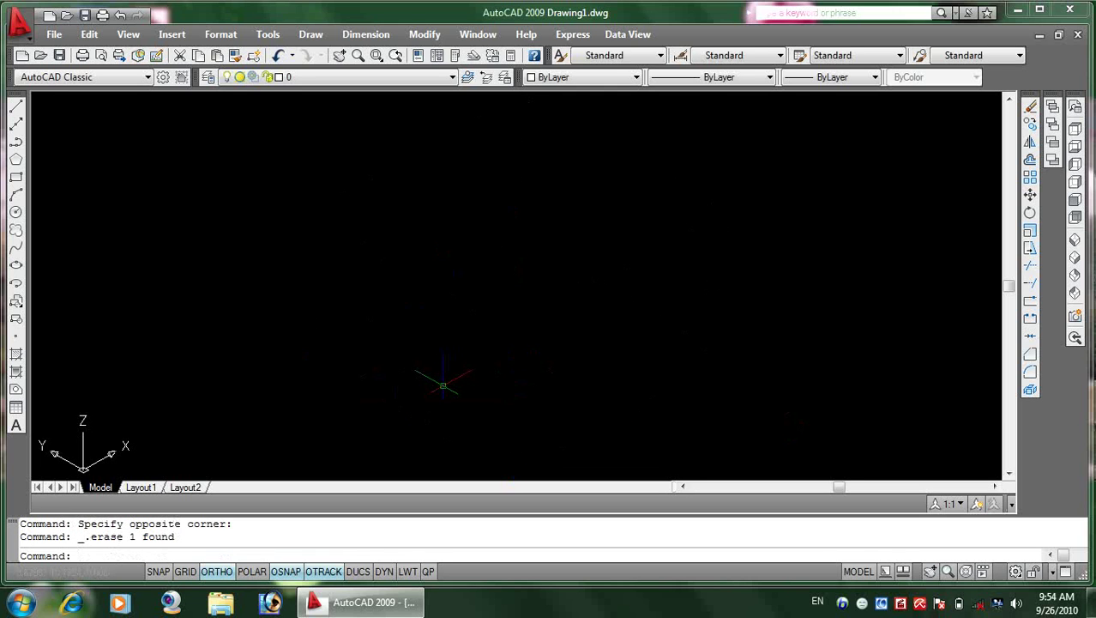
# Start a new BOX command.
pyautogui.press('Escape')
pyautogui.press('Escape')
pyautogui.write('box')
pyautogui.press('Return')
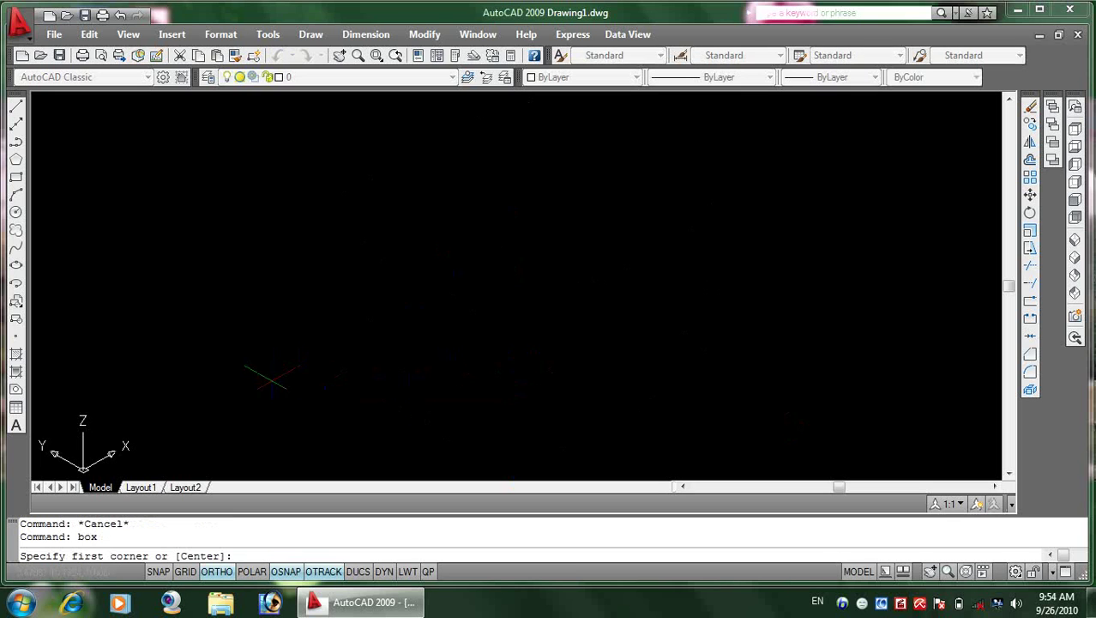
# Draw a box 2 units tall and shade it grey.
pyautogui.click(251, 386)
pyautogui.click(674, 259)
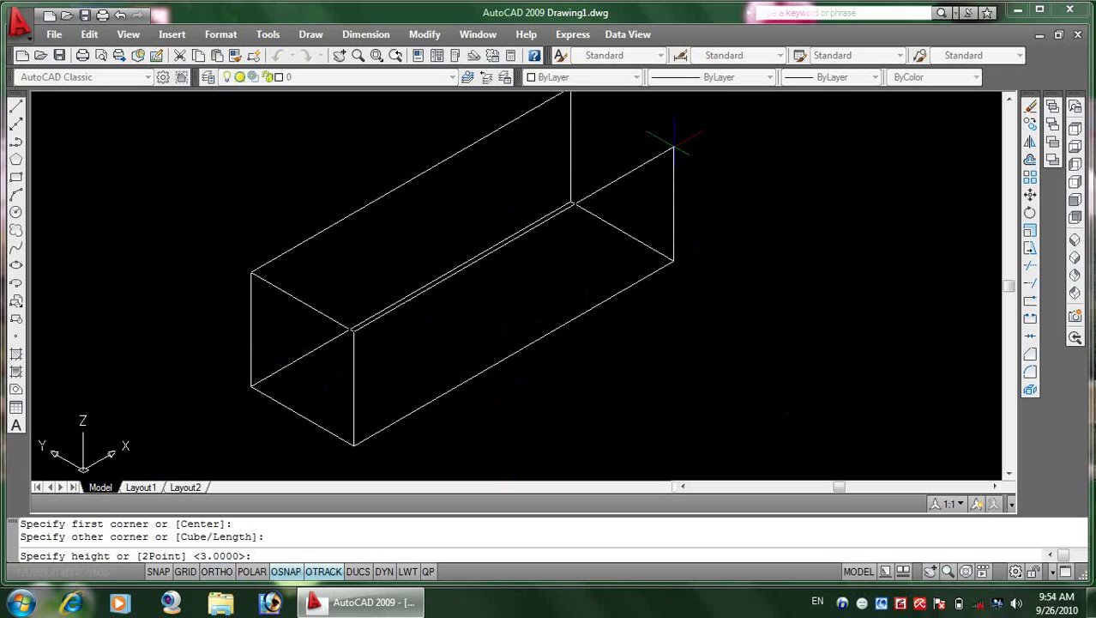
pyautogui.write('2')
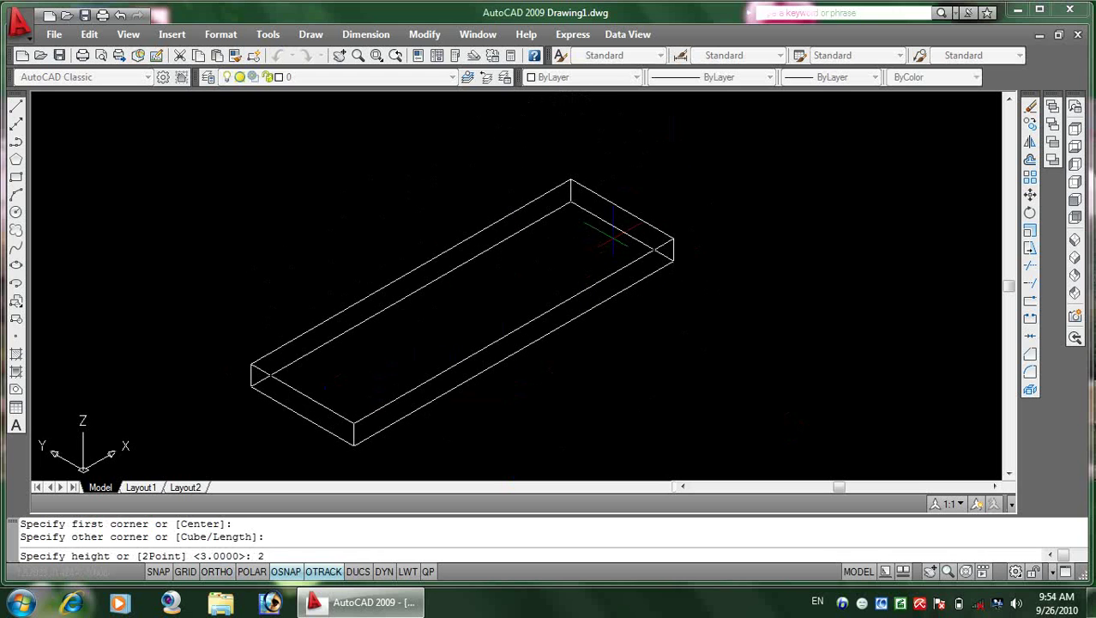
pyautogui.press('Return')
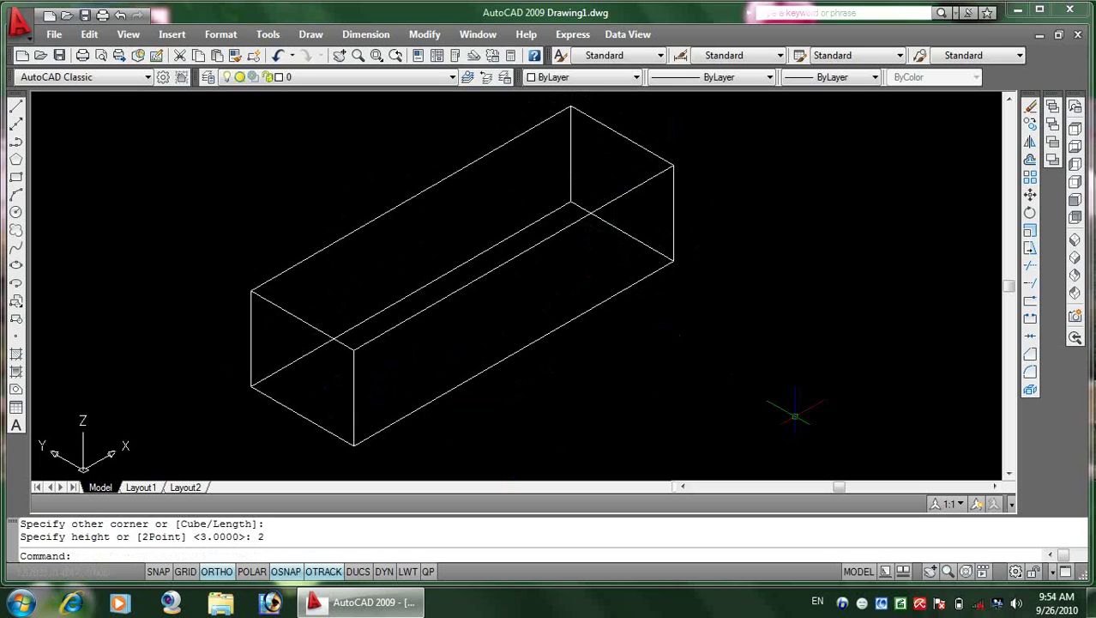
pyautogui.write('shade')
pyautogui.press('Return')
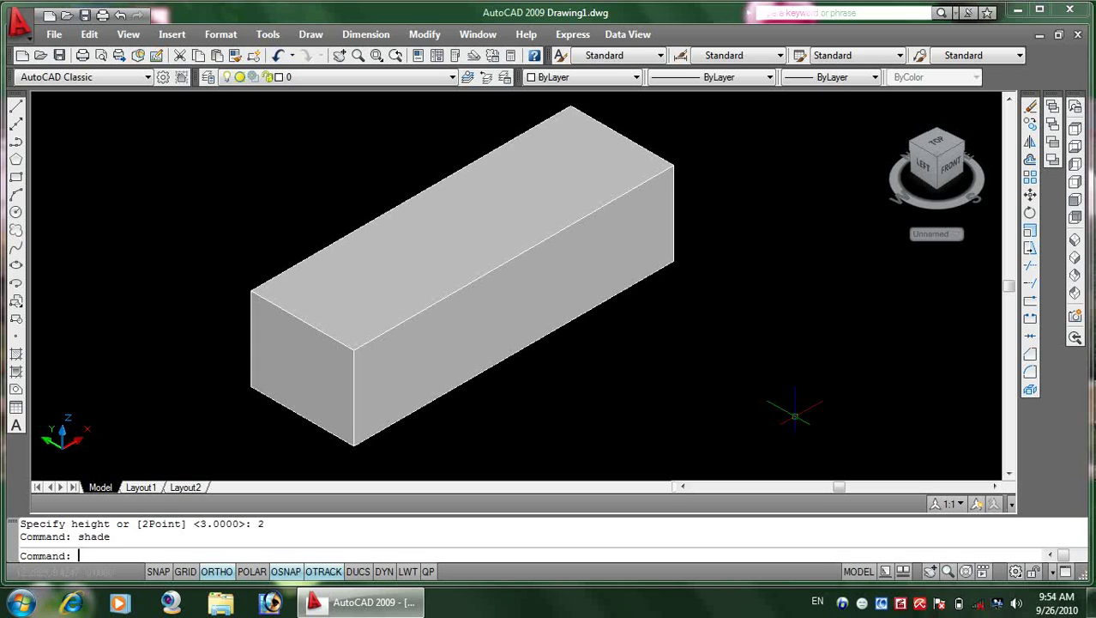
# Window-select the shaded box and delete it.
pyautogui.click(656, 429)
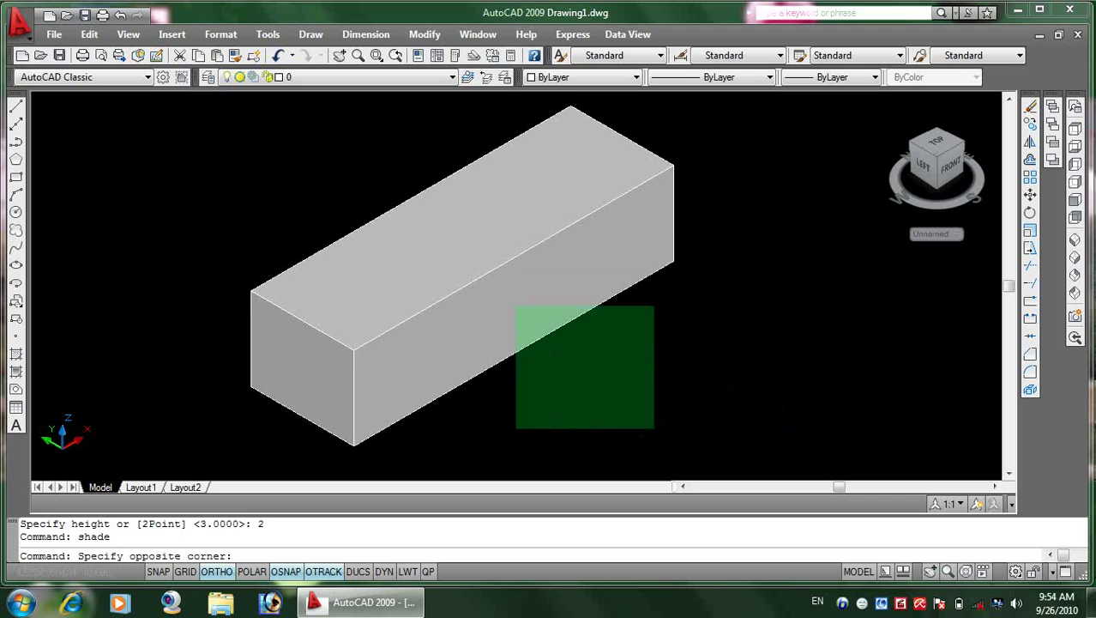
pyautogui.click(471, 261)
pyautogui.press('Delete')
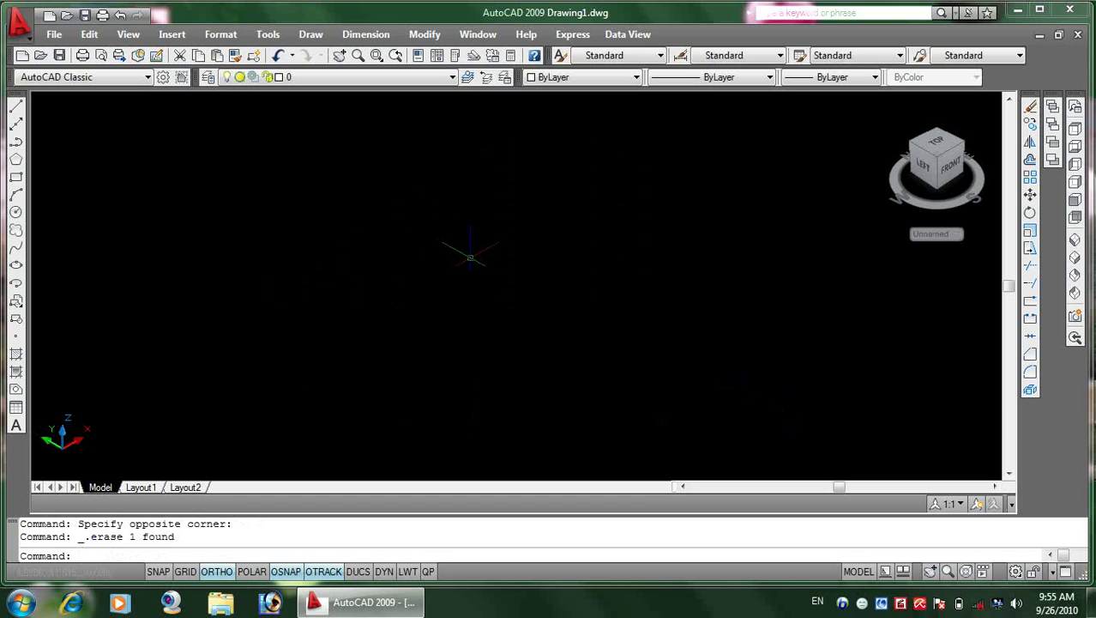
pyautogui.press('Escape')
pyautogui.press('Escape')
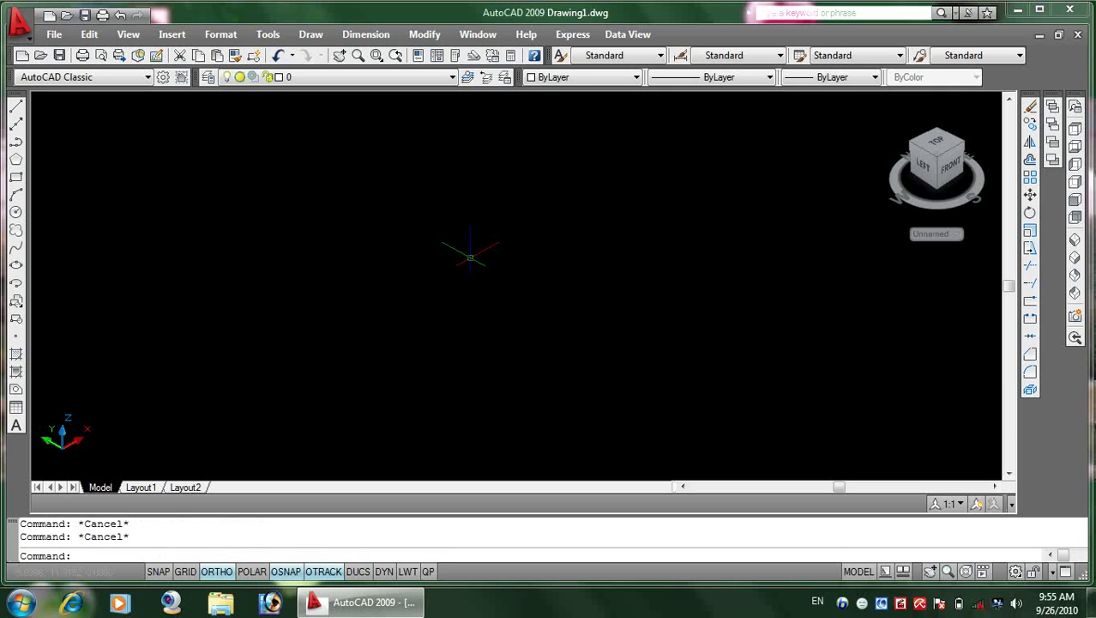
# Create a cylinder of radius 0.5 and height 5, pan, and select it.
pyautogui.write('cylindr')
pyautogui.press('BackSpace')
pyautogui.write('er')
pyautogui.press('Return')
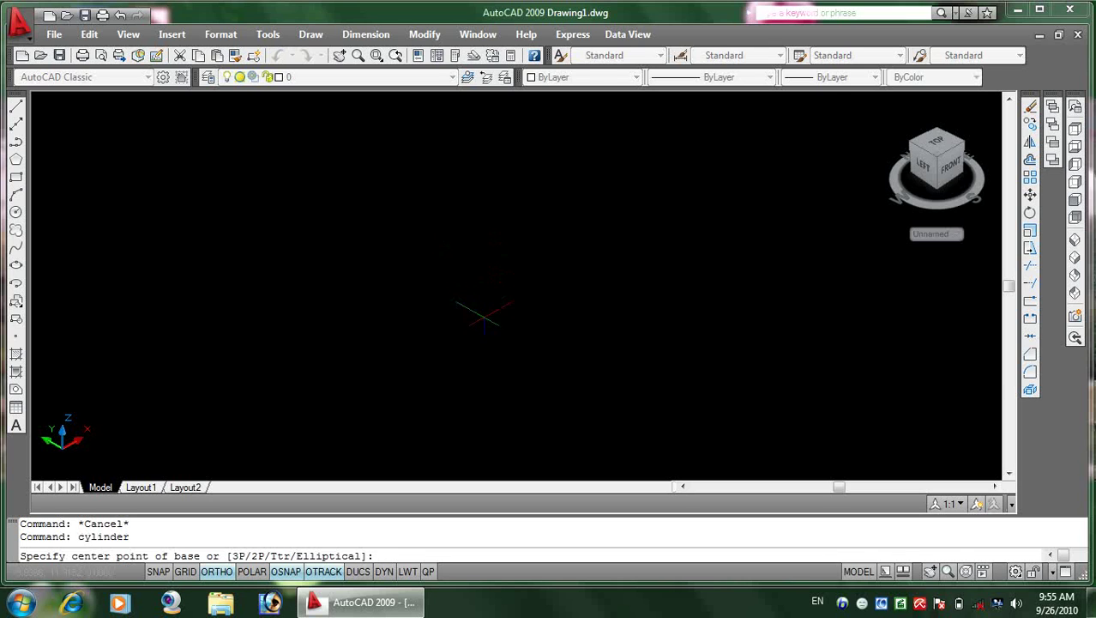
pyautogui.click(471, 328)
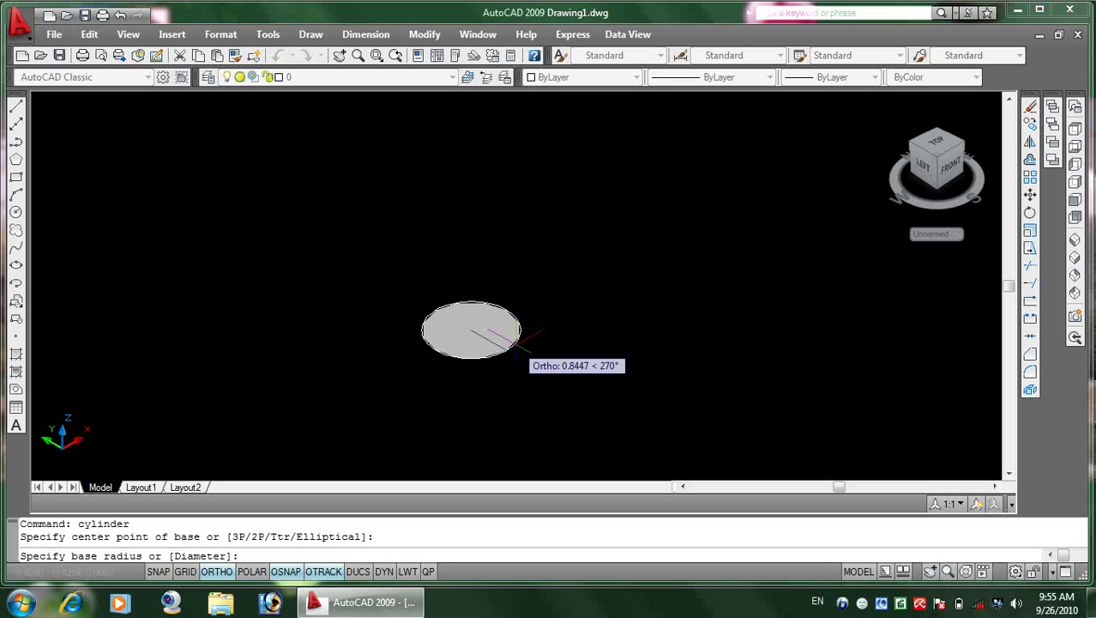
pyautogui.write('0.5')
pyautogui.press('Return')
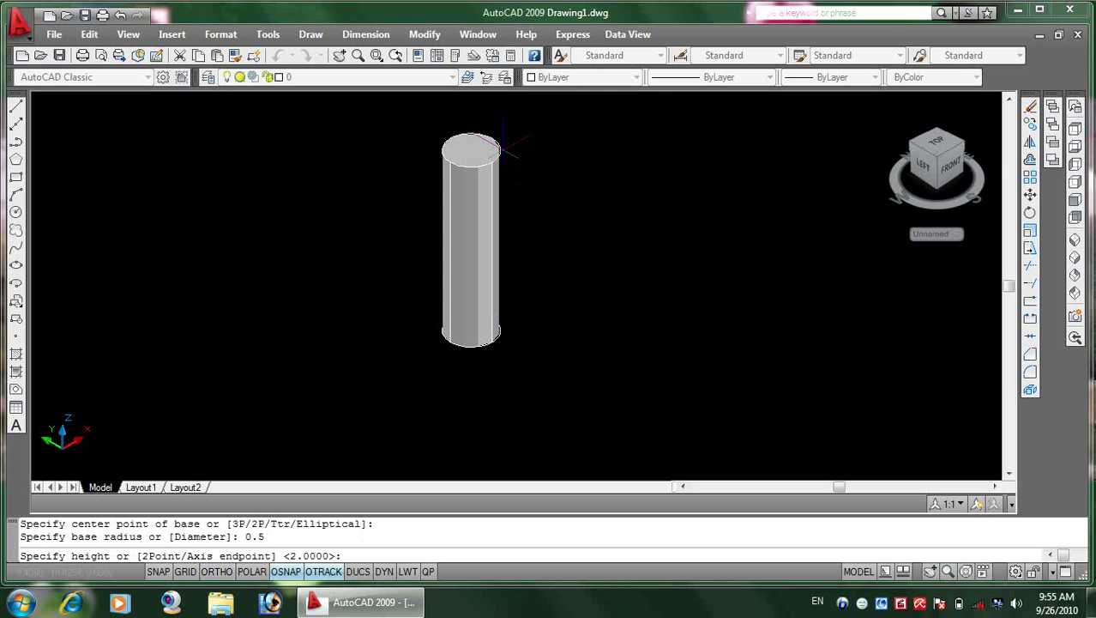
pyautogui.write('5')
pyautogui.press('Return')
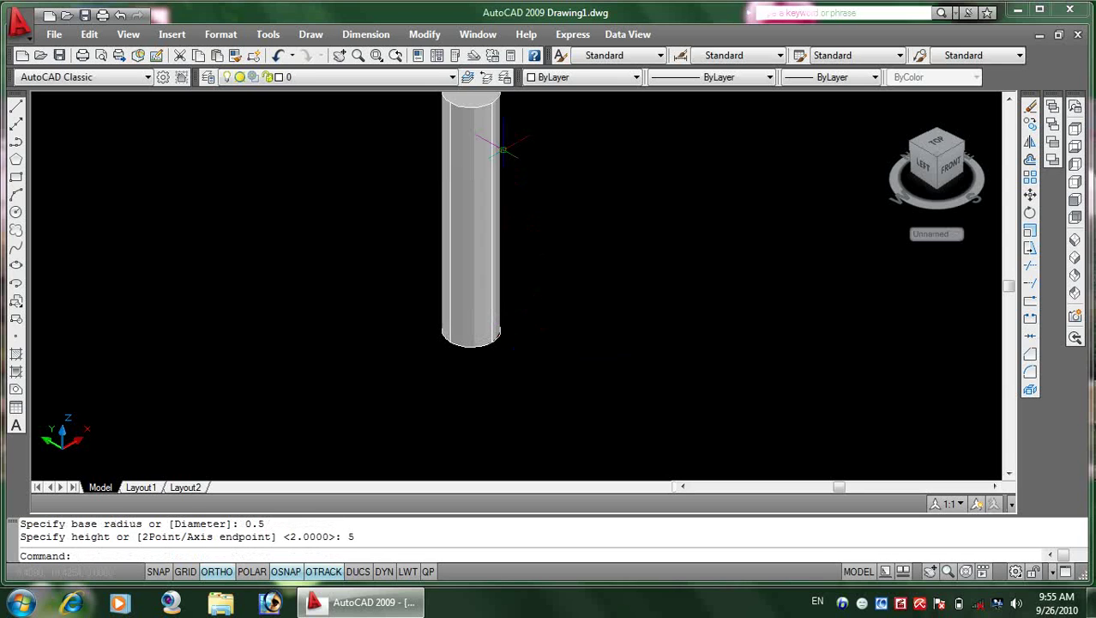
pyautogui.moveTo(460, 186); pyautogui.dragTo(466, 254, button='middle')
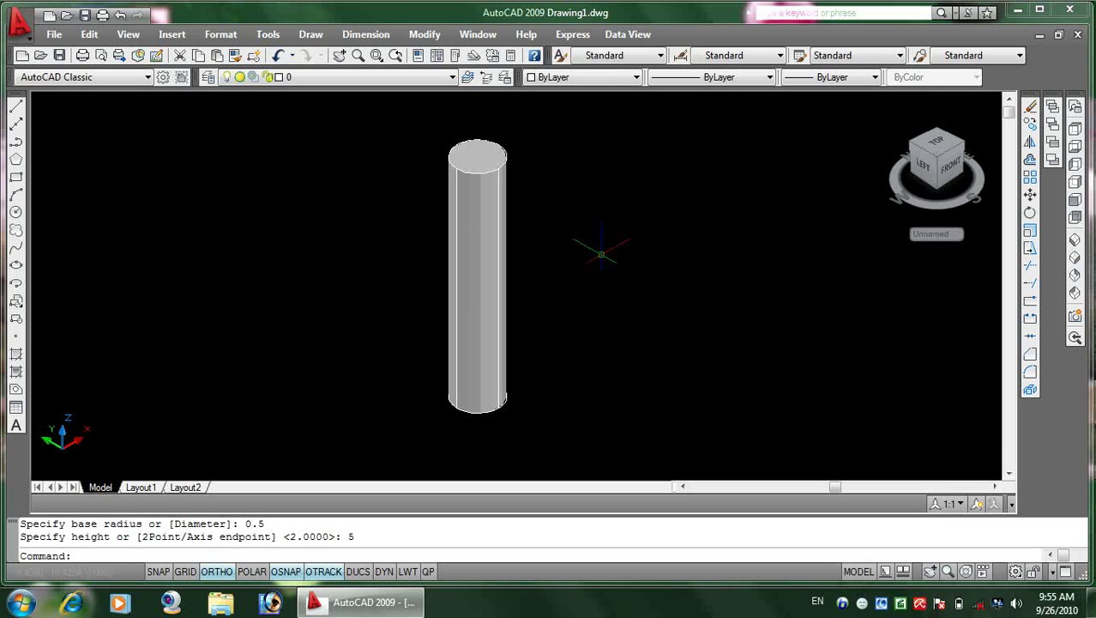
pyautogui.moveTo(538, 454); pyautogui.dragTo(425, 366)
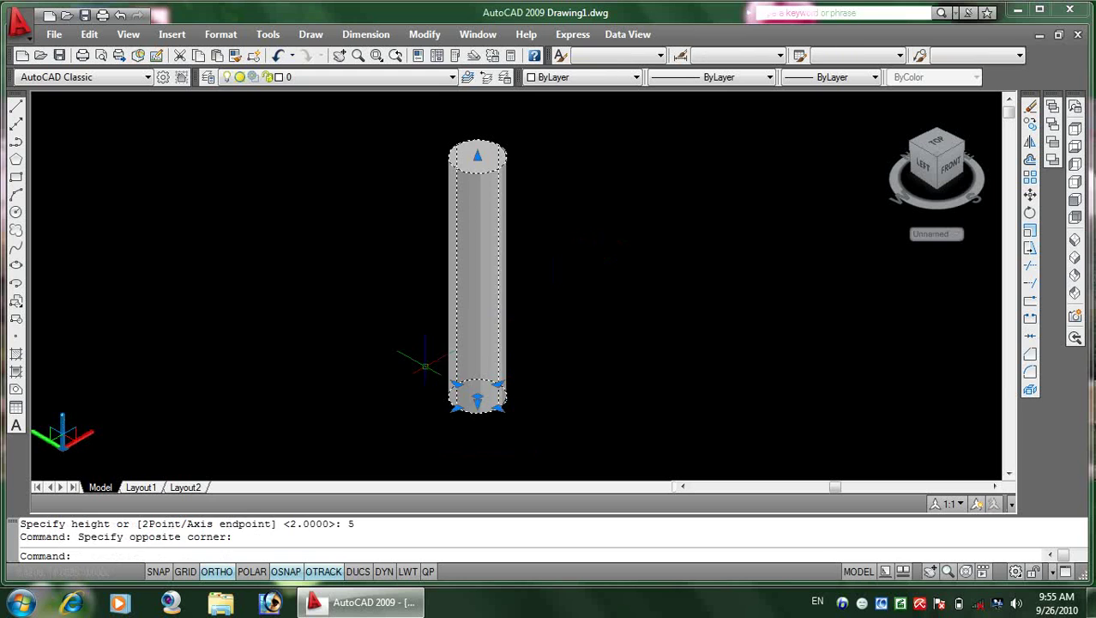
# Delete the cylinder and switch to the Top preset view.
pyautogui.press('Delete')
pyautogui.write('v')
pyautogui.press('Return')
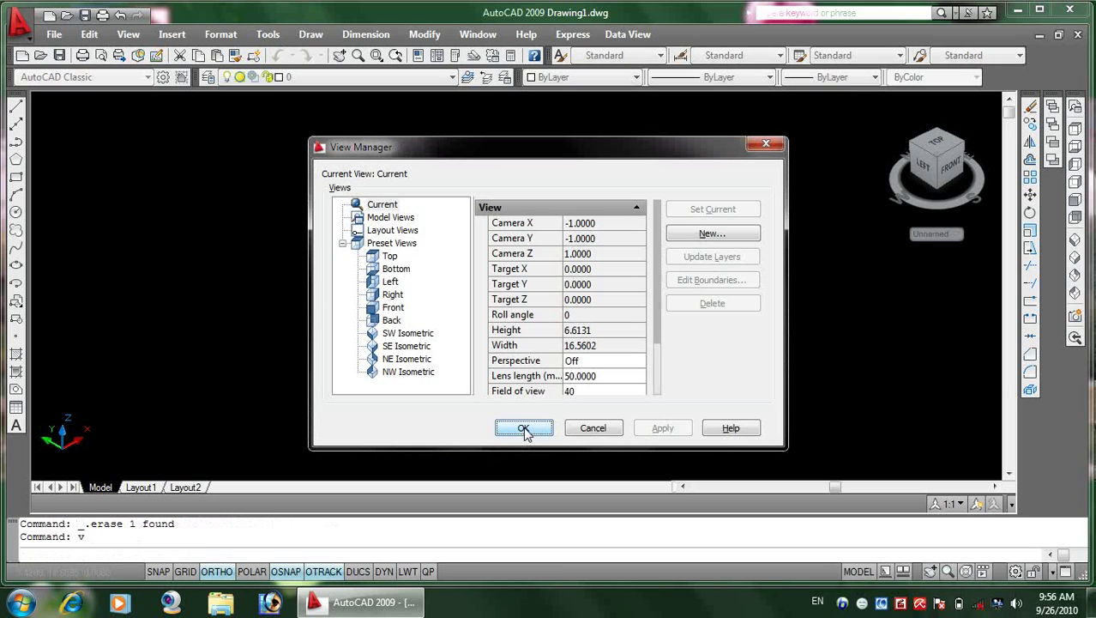
pyautogui.click(387, 258)
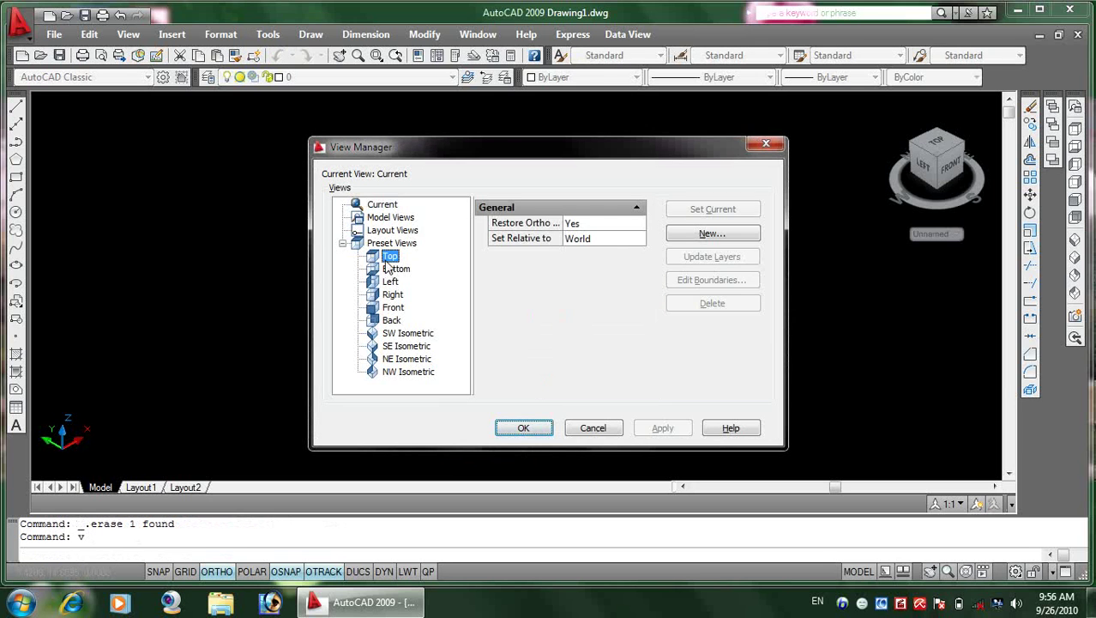
pyautogui.click(677, 214)
pyautogui.click(524, 428)
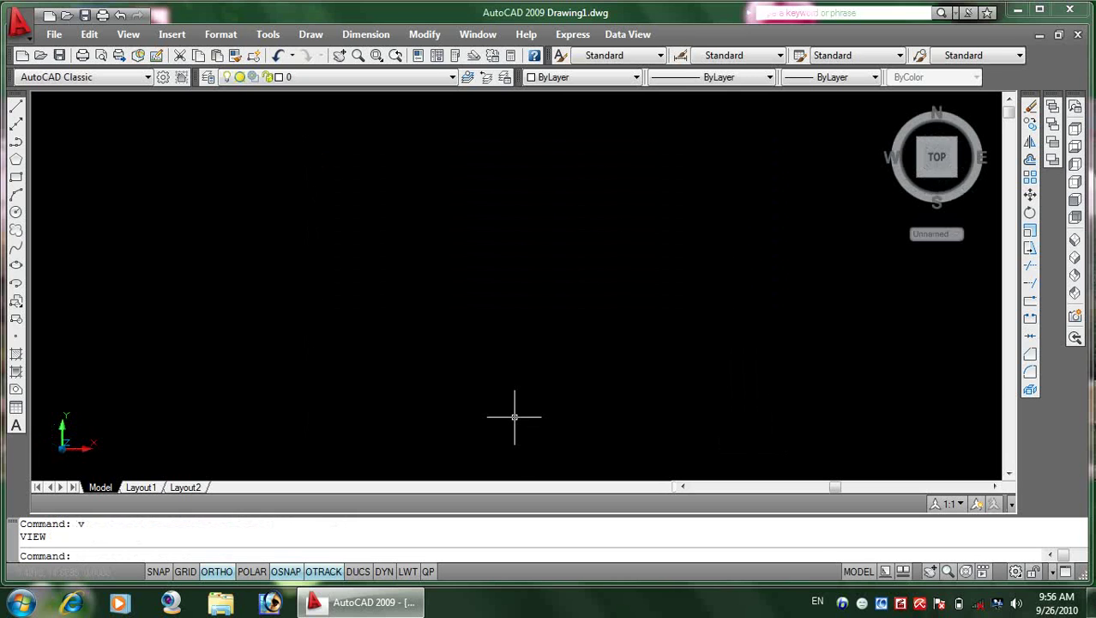
# Draw a circle of radius 0.5.
pyautogui.press('Escape')
pyautogui.press('Escape')
pyautogui.write('c')
pyautogui.press('Return')
pyautogui.click(405, 318)
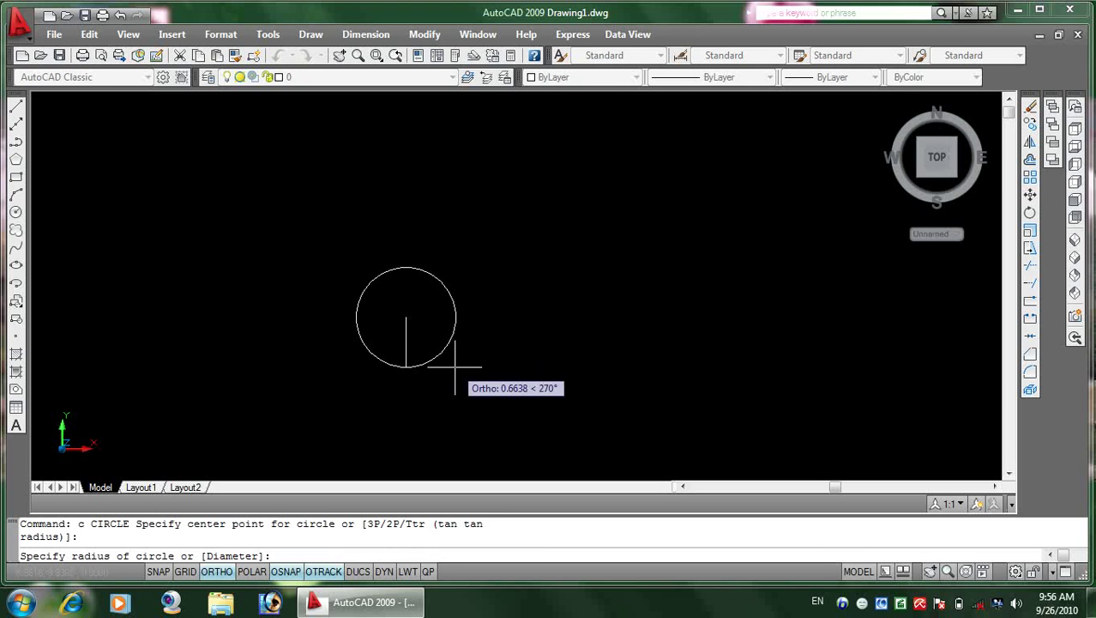
pyautogui.write('0.5')
pyautogui.press('Return')
# Zoom in and switch to the SW Isometric view.
pyautogui.press('Escape')
pyautogui.press('Escape')
pyautogui.scroll(1, 404, 335)
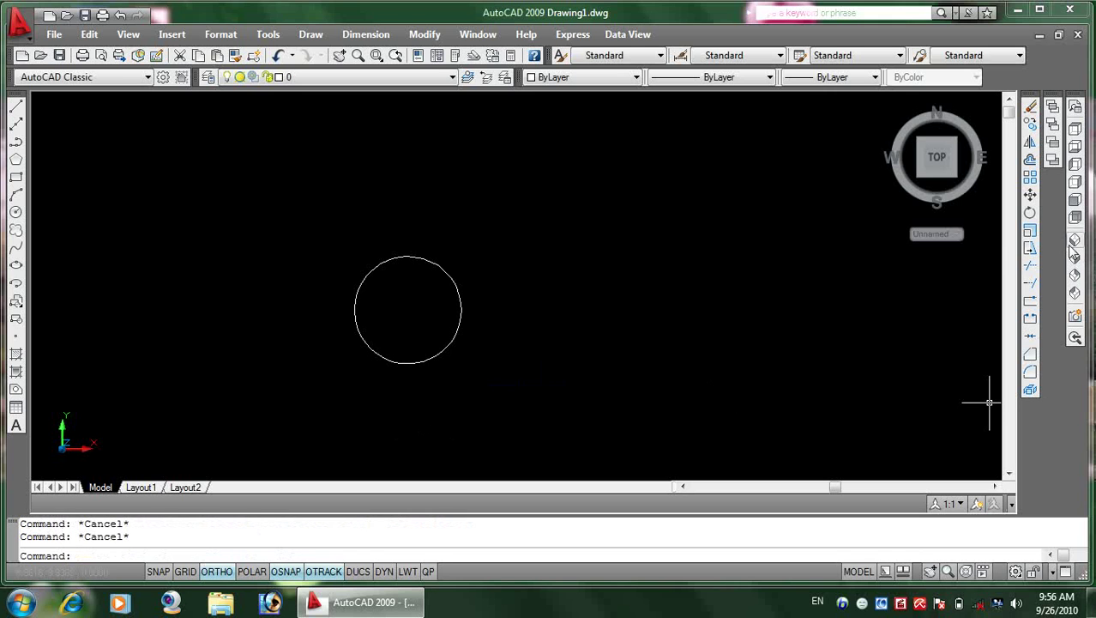
pyautogui.click(1032, 292)
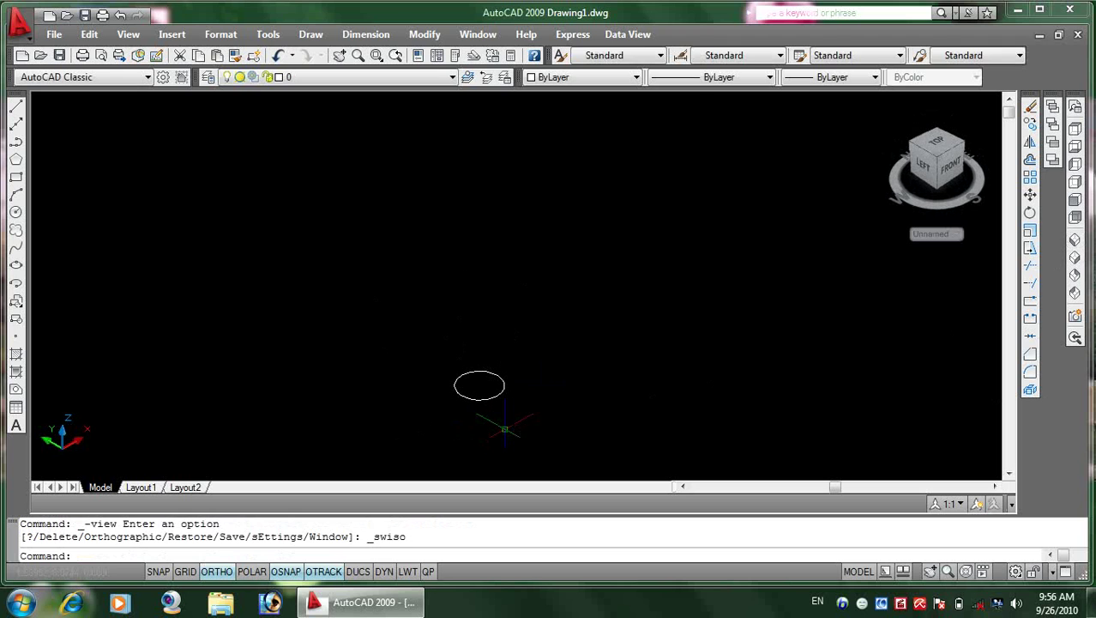
# Extrude the circle 4 units into a cylinder.
pyautogui.press('Escape')
pyautogui.press('Escape')
pyautogui.write('ext')
pyautogui.press('Return')
pyautogui.moveTo(549, 420); pyautogui.dragTo(423, 353)
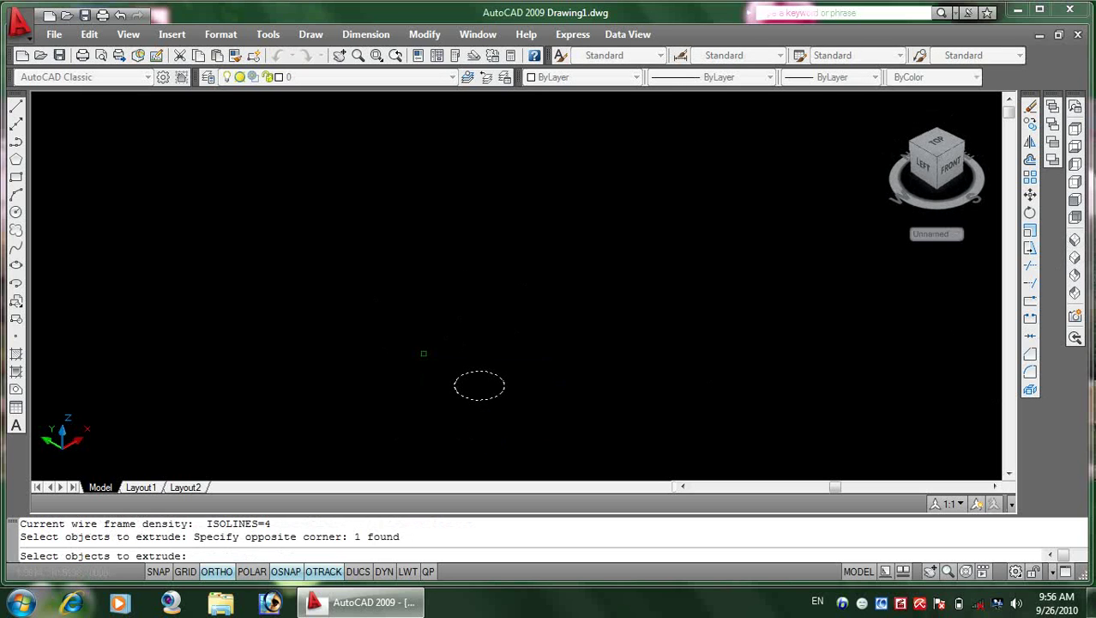
pyautogui.press('Return')
pyautogui.write('4')
pyautogui.press('Return')
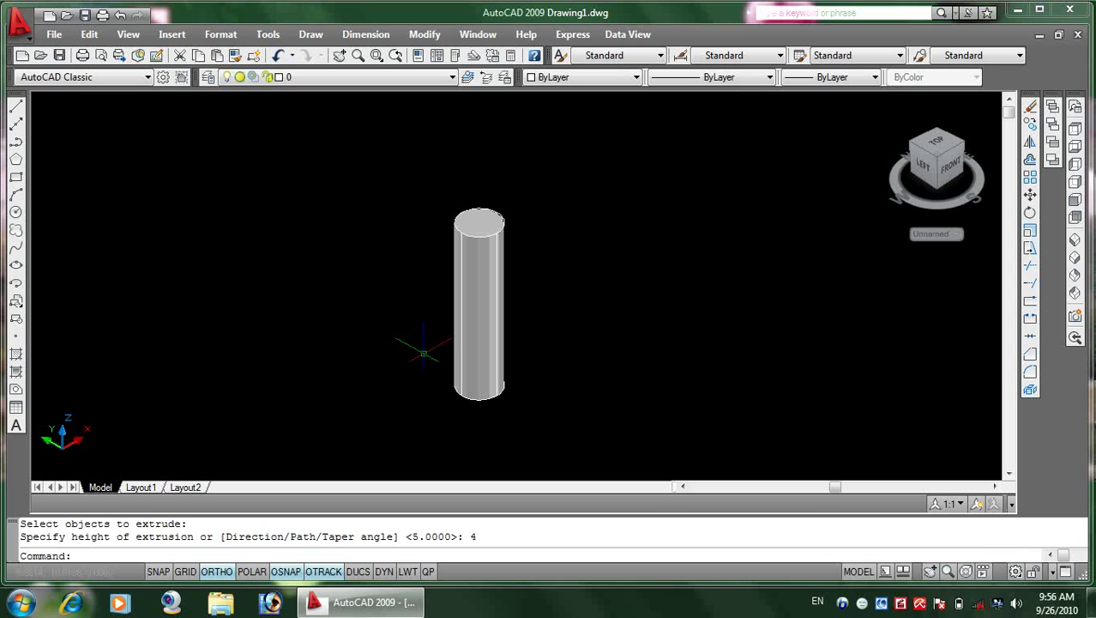
# Window-select and delete the extruded cylinder.
pyautogui.click(531, 450)
pyautogui.click(462, 367)
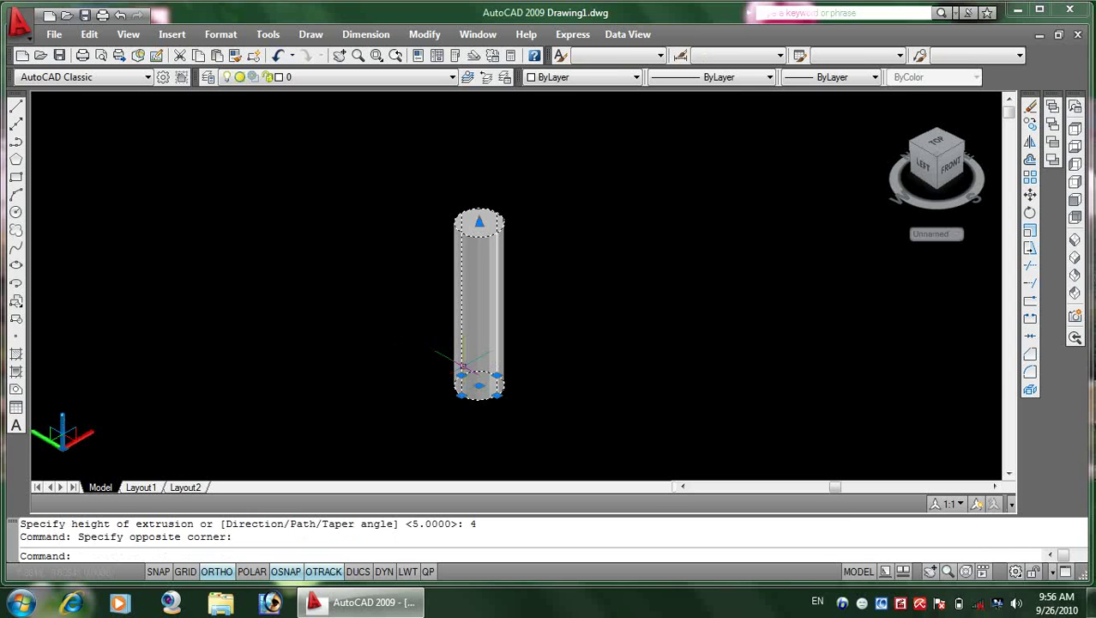
pyautogui.press('Delete')
# Start the CONE command.
pyautogui.press('Escape')
pyautogui.press('Escape')
pyautogui.write('cone')
pyautogui.press('Return')
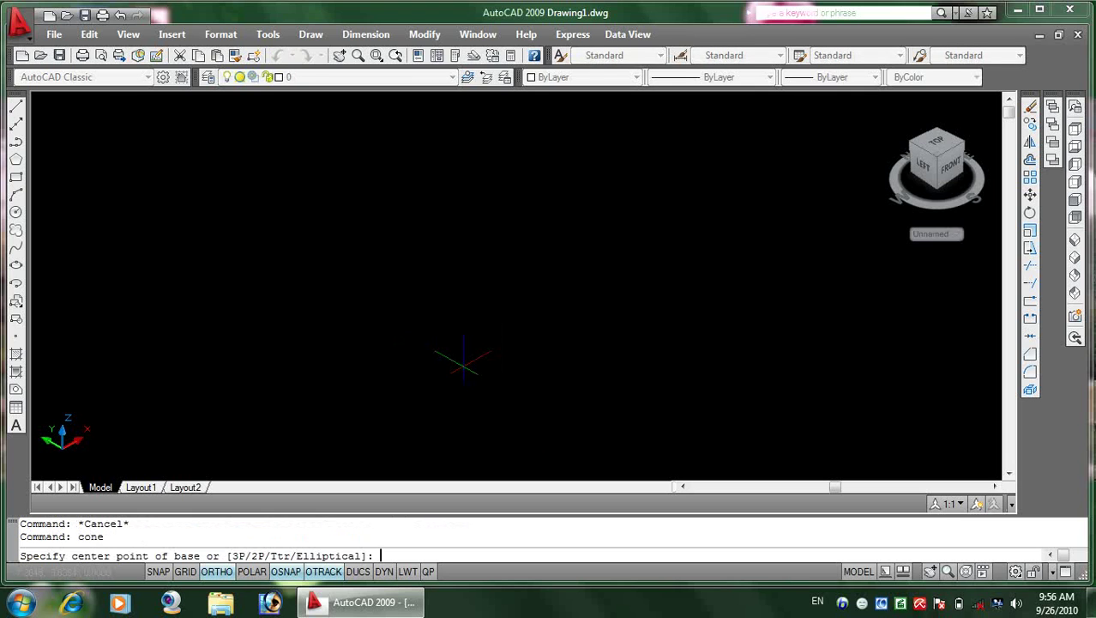
# Build a cone with base radius 0.6 and height 3.
pyautogui.click(464, 371)
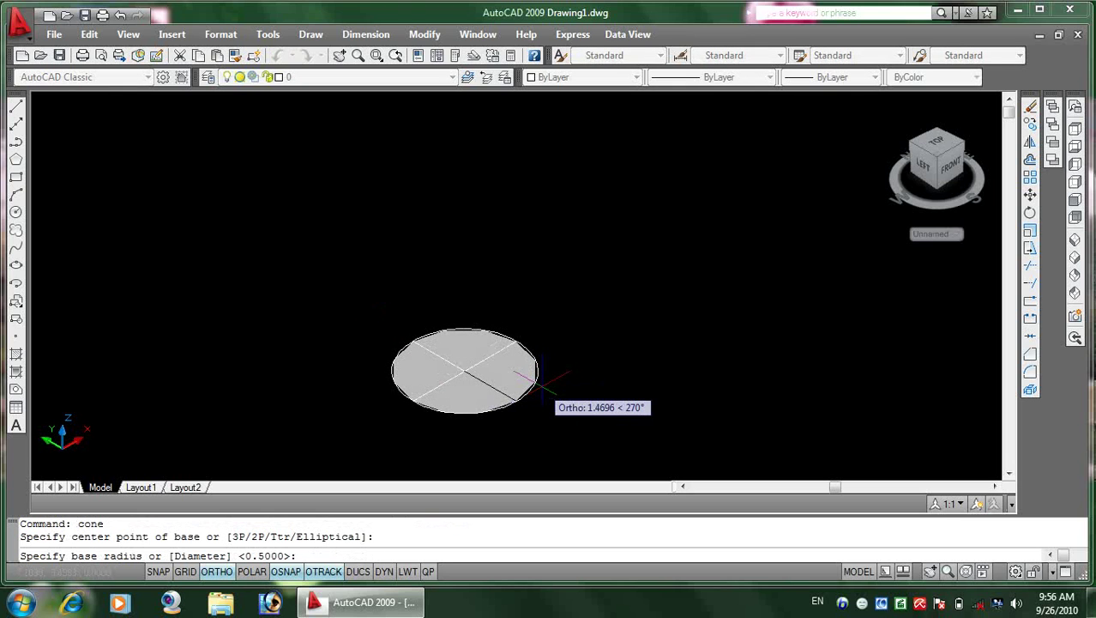
pyautogui.write('0.')
pyautogui.write('6')
pyautogui.press('Return')
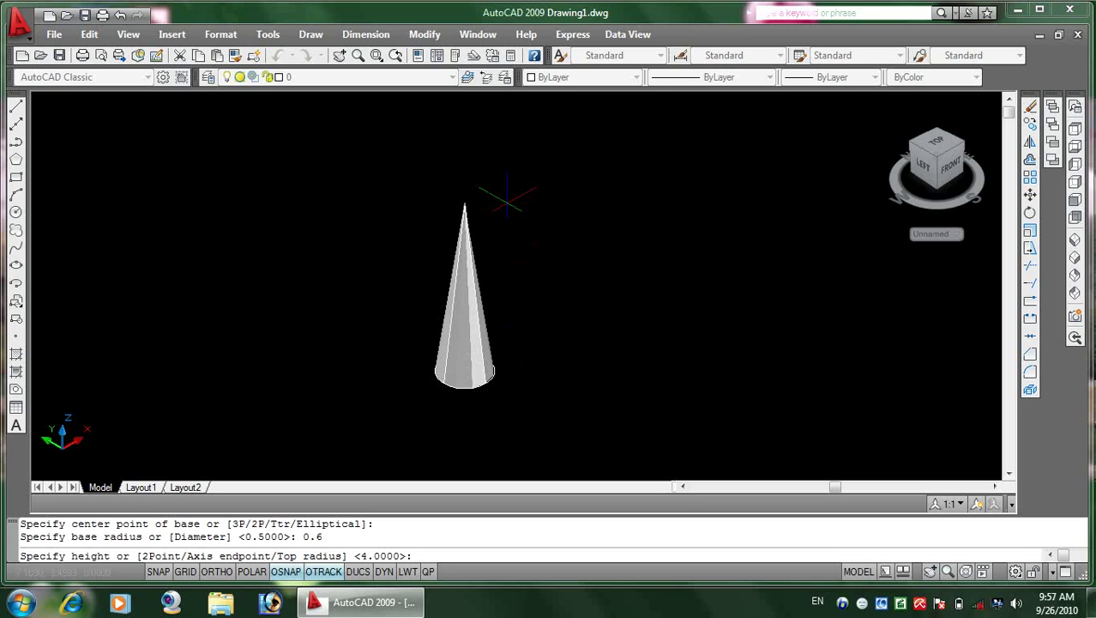
pyautogui.write('3')
pyautogui.press('Return')
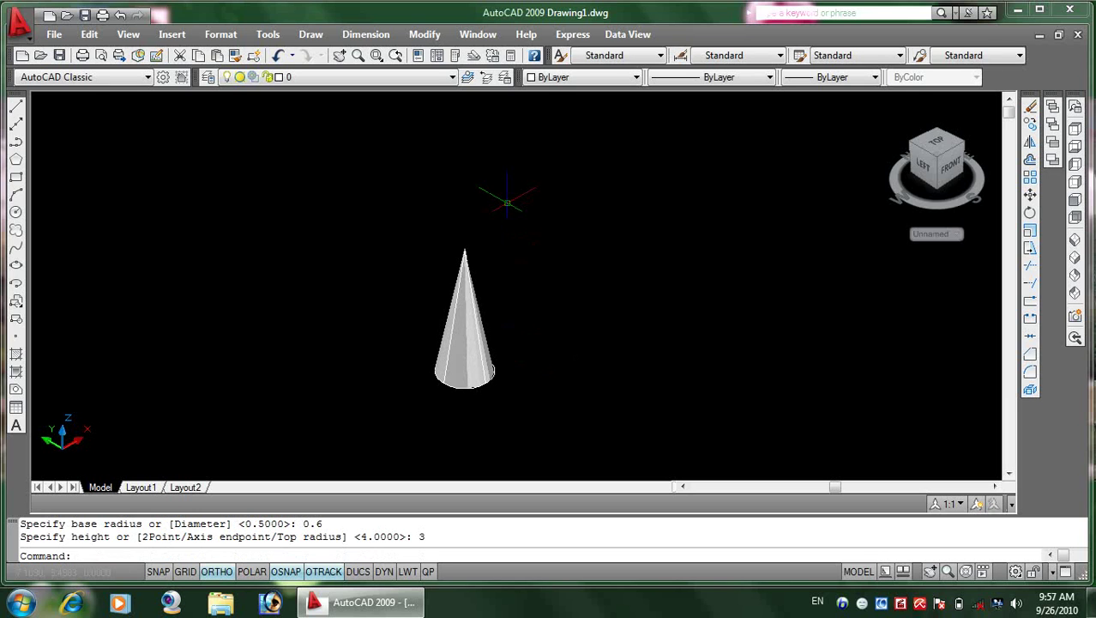
# Erase the cone and start a new CONE command.
pyautogui.click(566, 414)
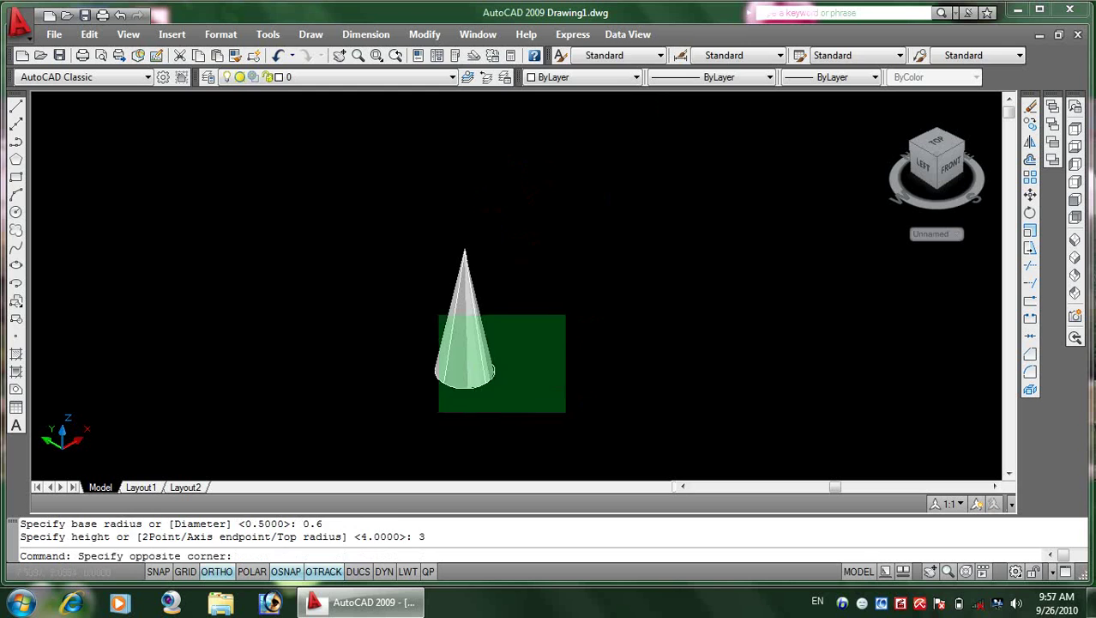
pyautogui.click(433, 296)
pyautogui.press('Delete')
pyautogui.press('Escape')
pyautogui.press('Escape')
pyautogui.write('cone')
pyautogui.press('Return')
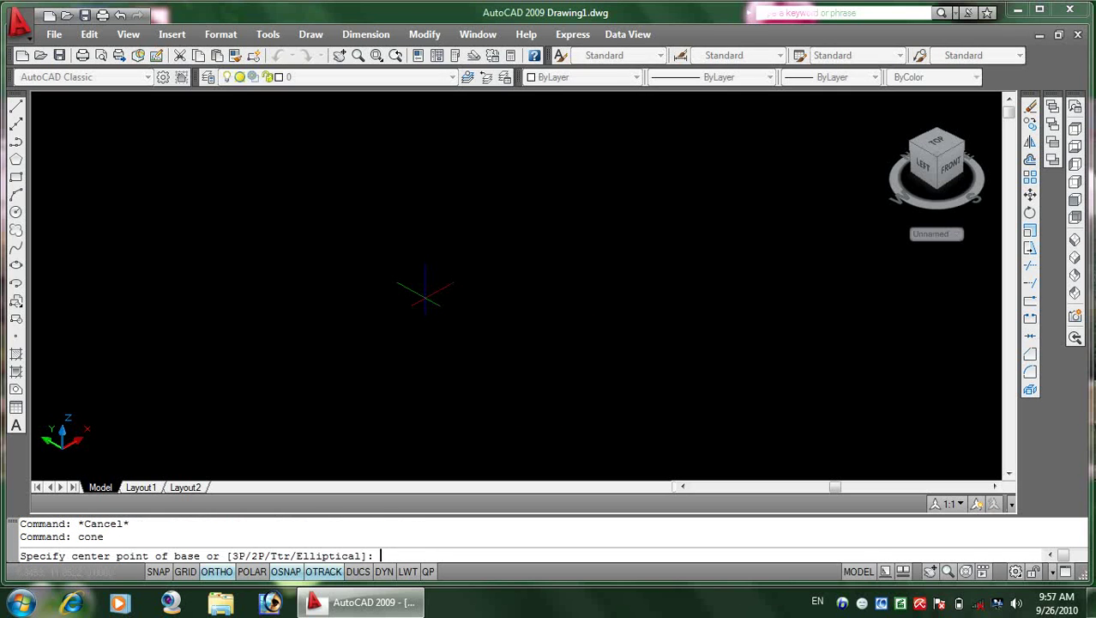
pyautogui.click(419, 276)
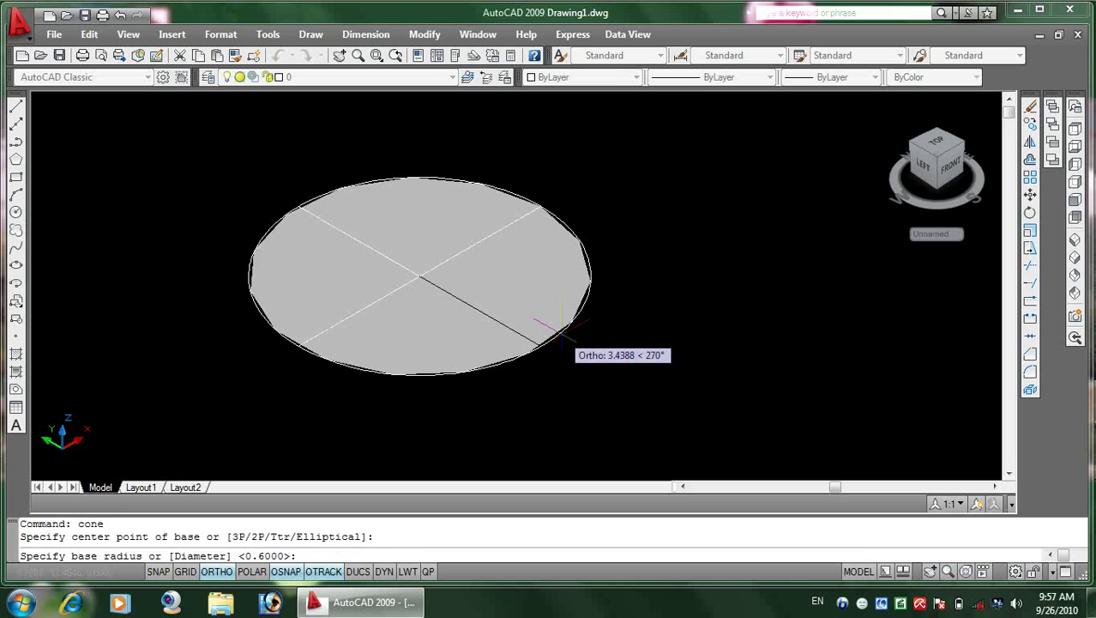
pyautogui.write('0.8')
pyautogui.press('Return')
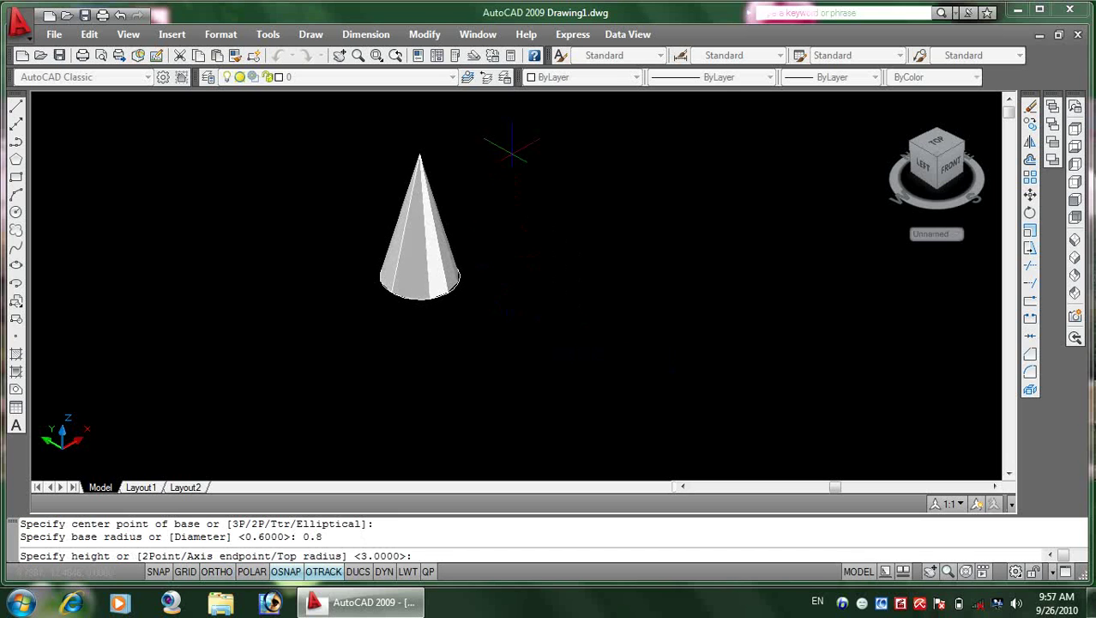
pyautogui.write('top')
pyautogui.press('Return')
pyautogui.press('F8')
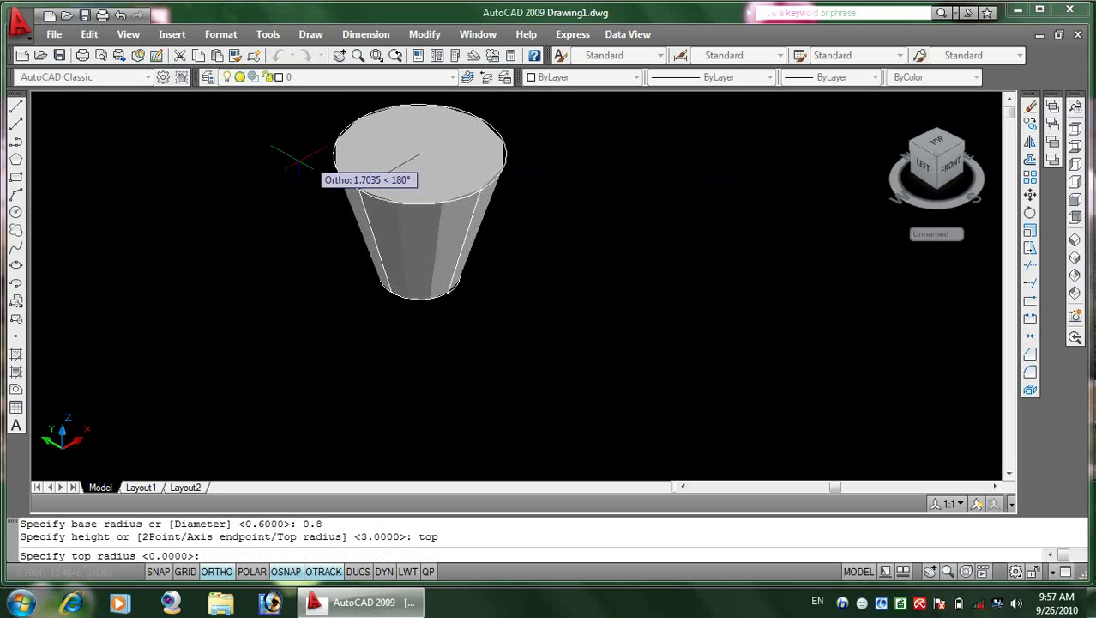
pyautogui.write('2')
pyautogui.press('Return')
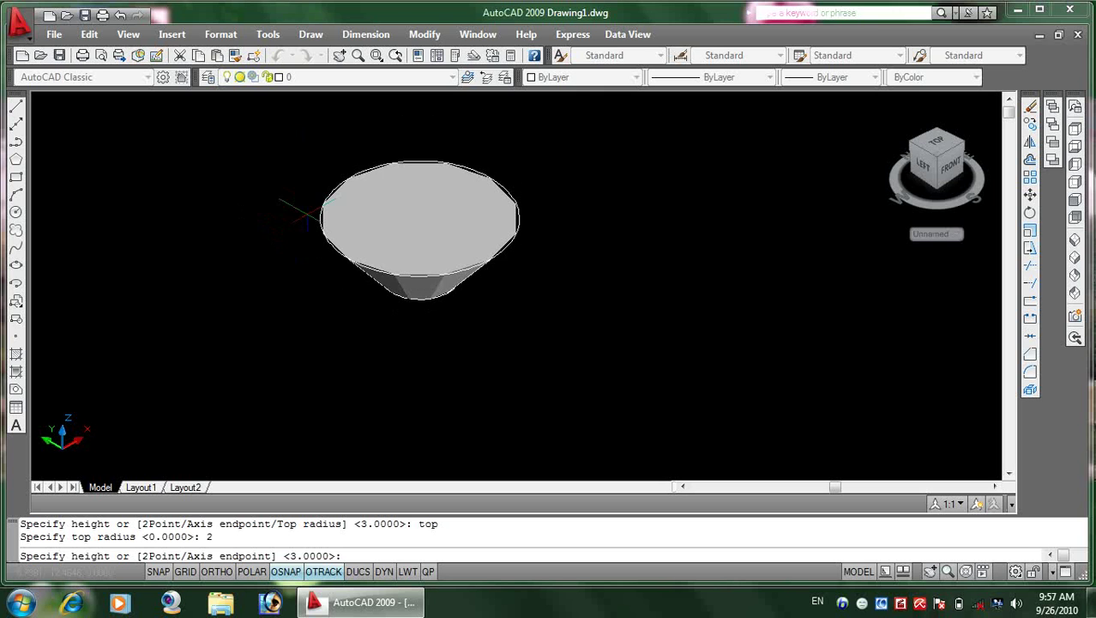
pyautogui.click(292, 141)
pyautogui.press('F8')
pyautogui.moveTo(401, 227); pyautogui.dragTo(411, 330, button='middle')
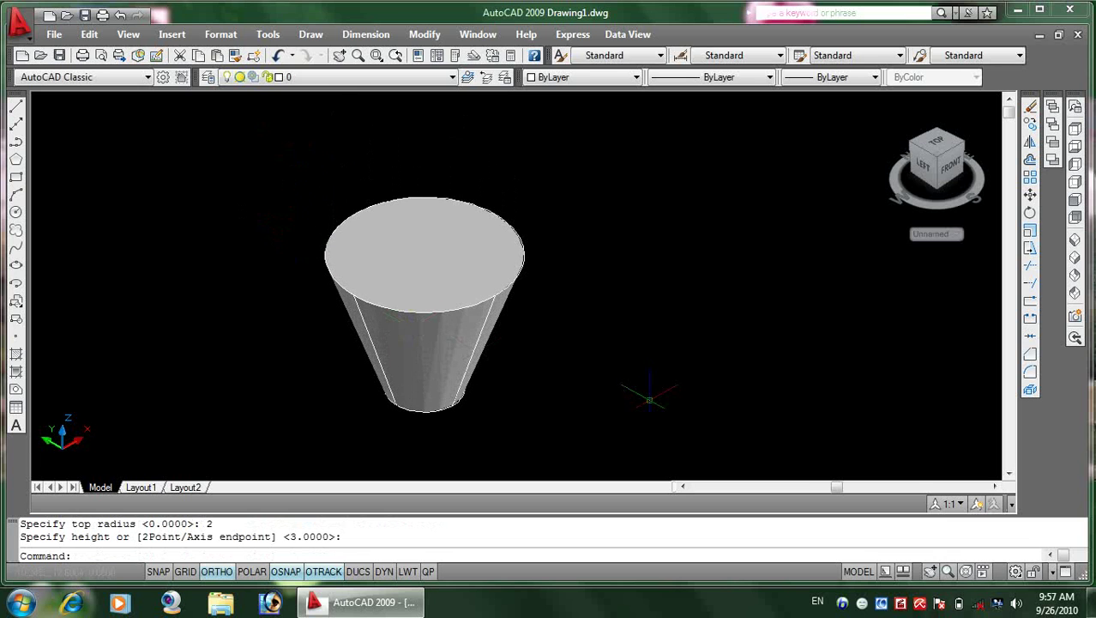
pyautogui.click(568, 445)
pyautogui.click(305, 175)
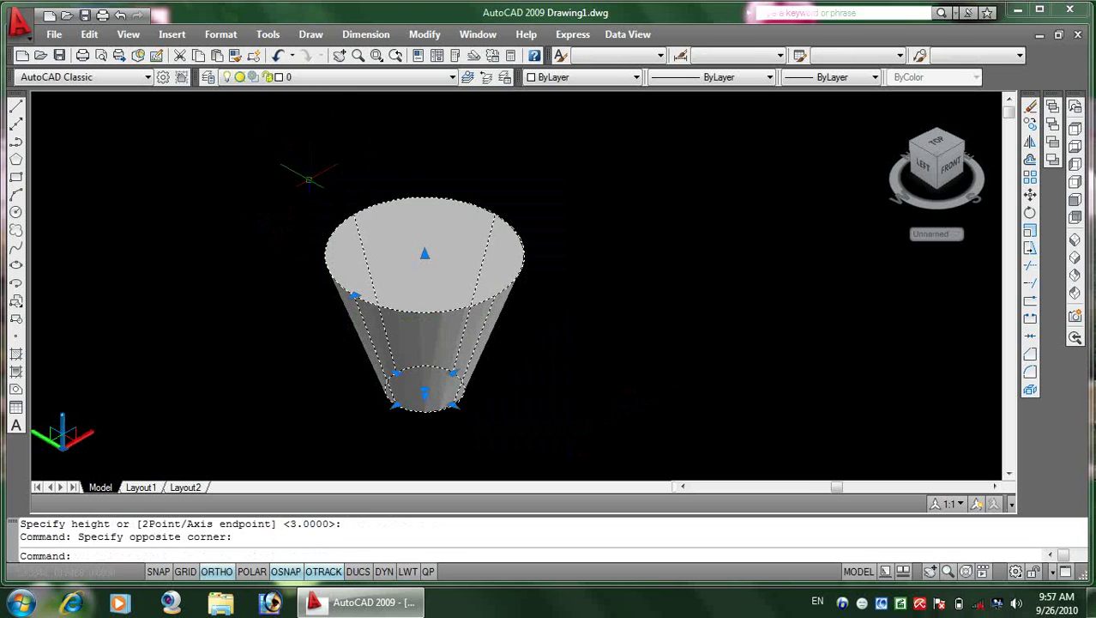
pyautogui.press('Delete')
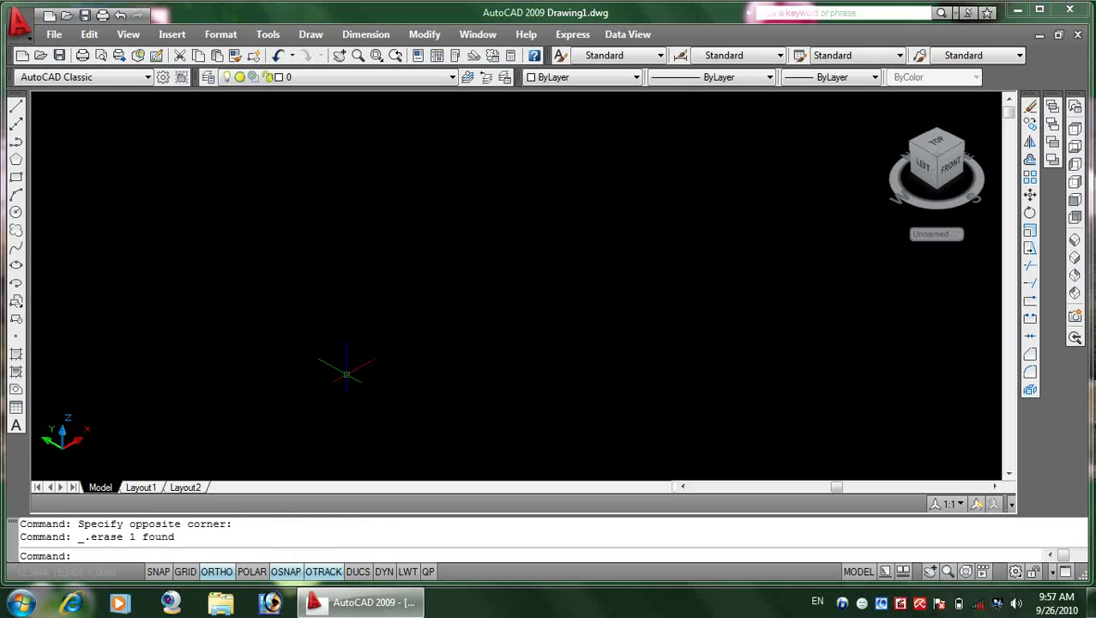
pyautogui.press('Escape')
# Draw a thin upright cylinder with base radius 0.3, picking its height on screen.
pyautogui.write('y')
pyautogui.press('BackSpace')
pyautogui.write('cylinder')
pyautogui.press('Return')
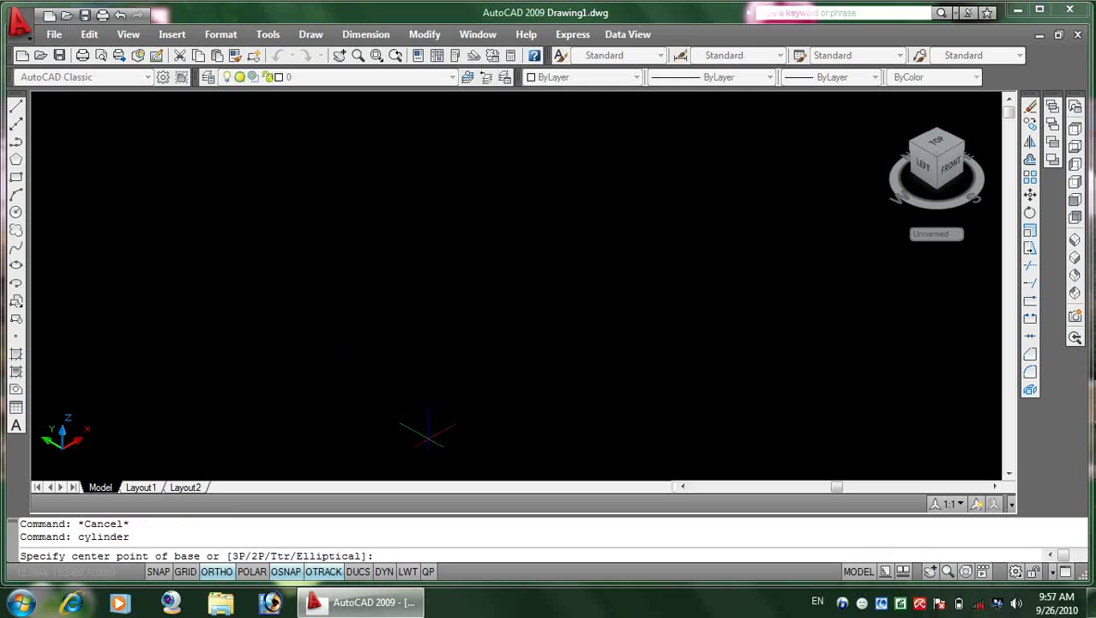
pyautogui.click(430, 439)
pyautogui.write('.3')
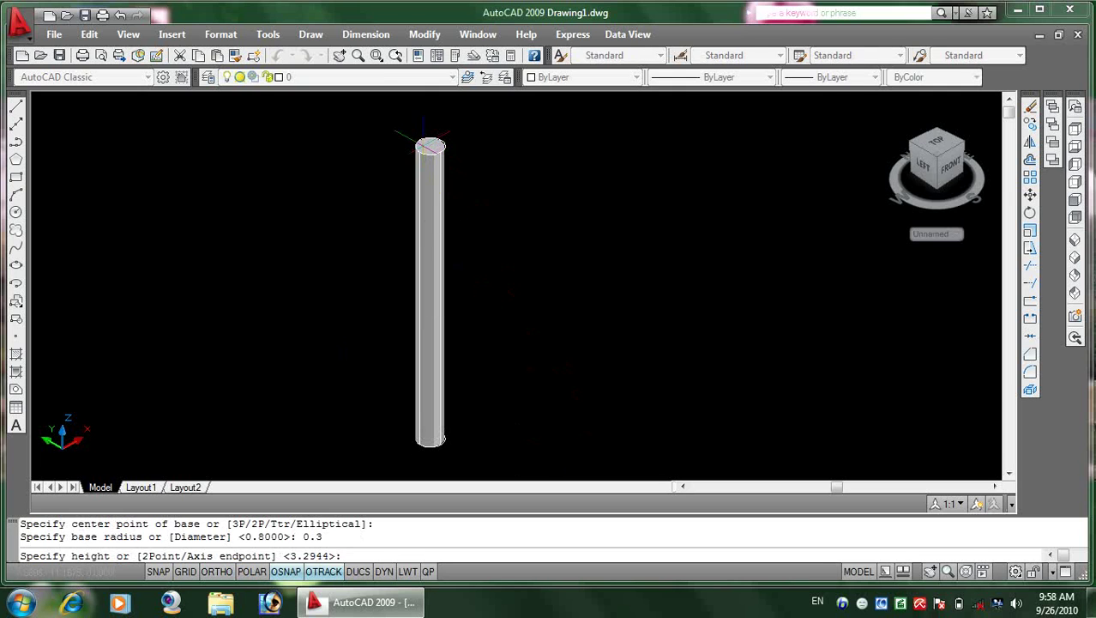
pyautogui.click(429, 129)
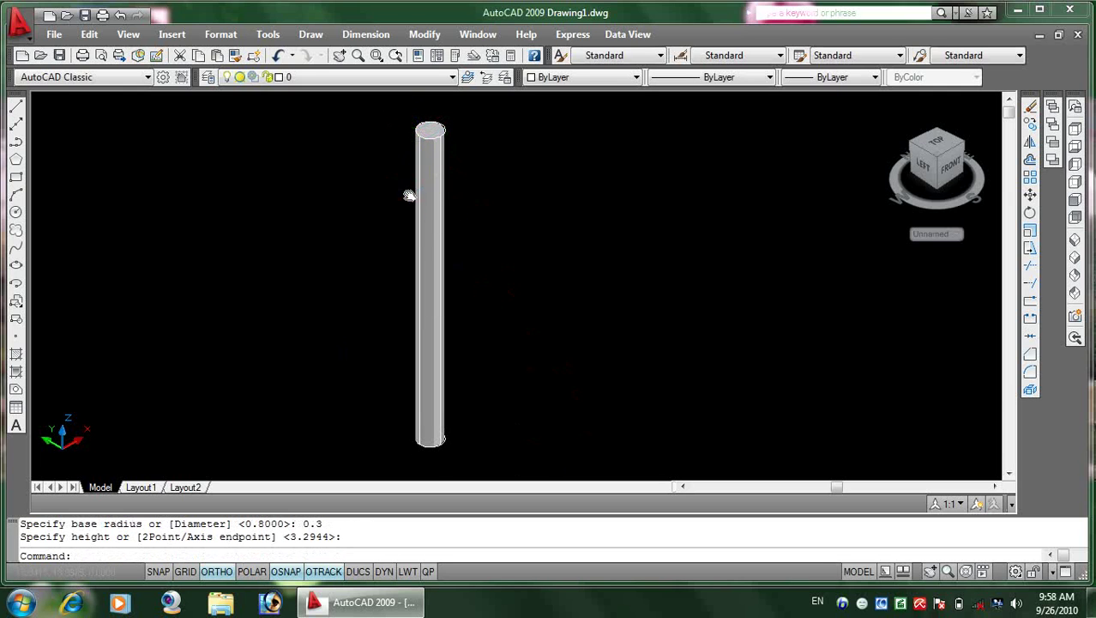
pyautogui.moveTo(409, 196); pyautogui.dragTo(409, 227, button='middle')
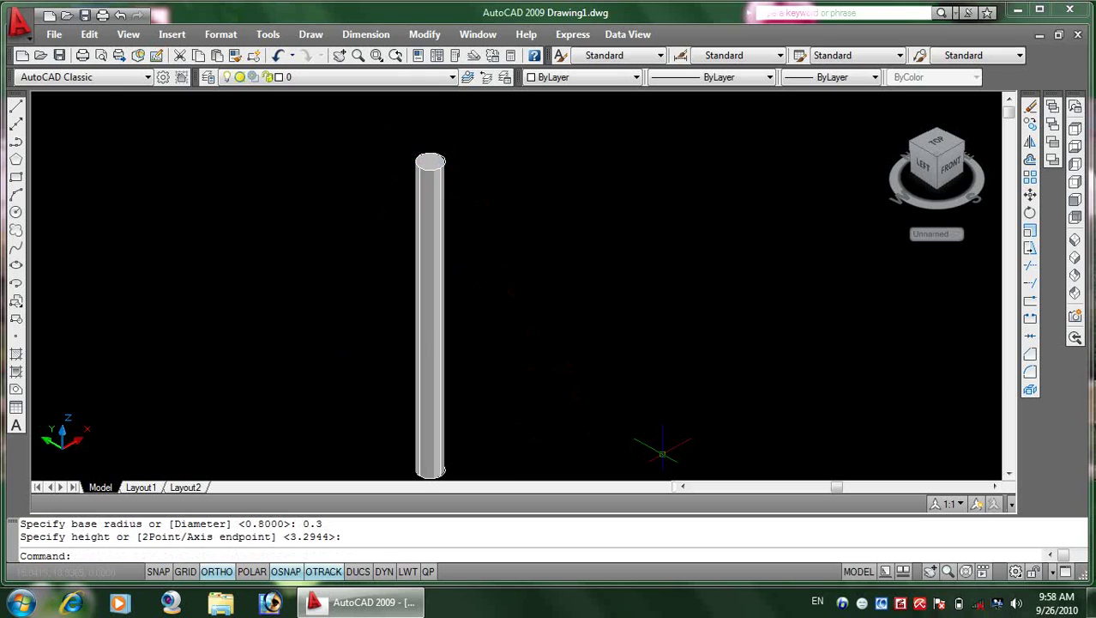
# Draw a trial radius-1 circle on the cylinder top, erase it, and turn on Clean Screen.
pyautogui.press('Escape')
pyautogui.press('Escape')
pyautogui.write('c')
pyautogui.press('Return')
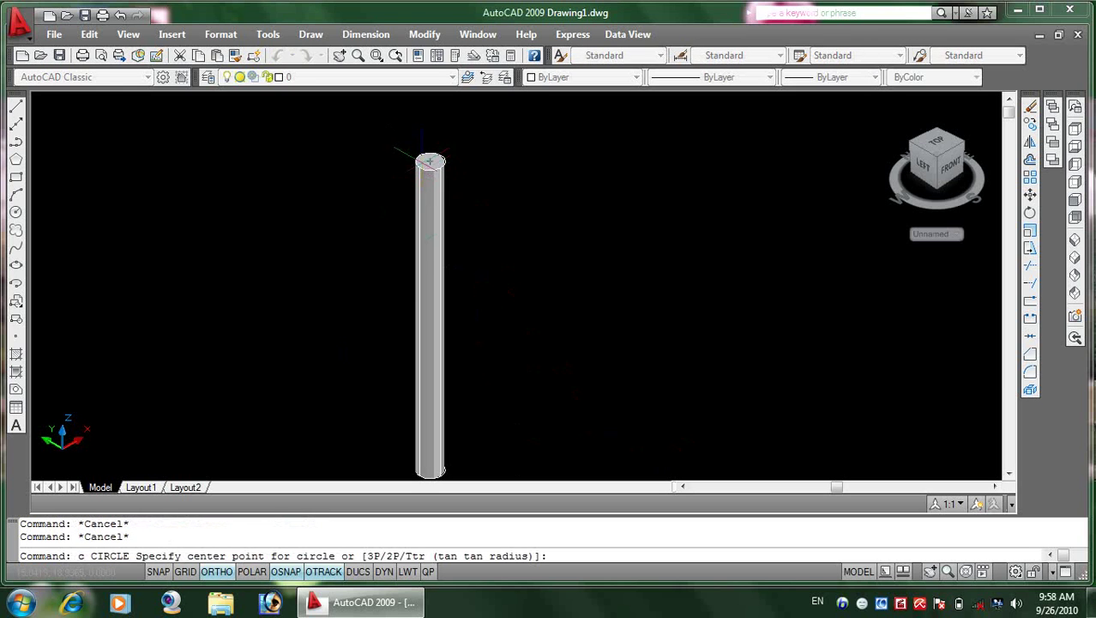
pyautogui.click(430, 160)
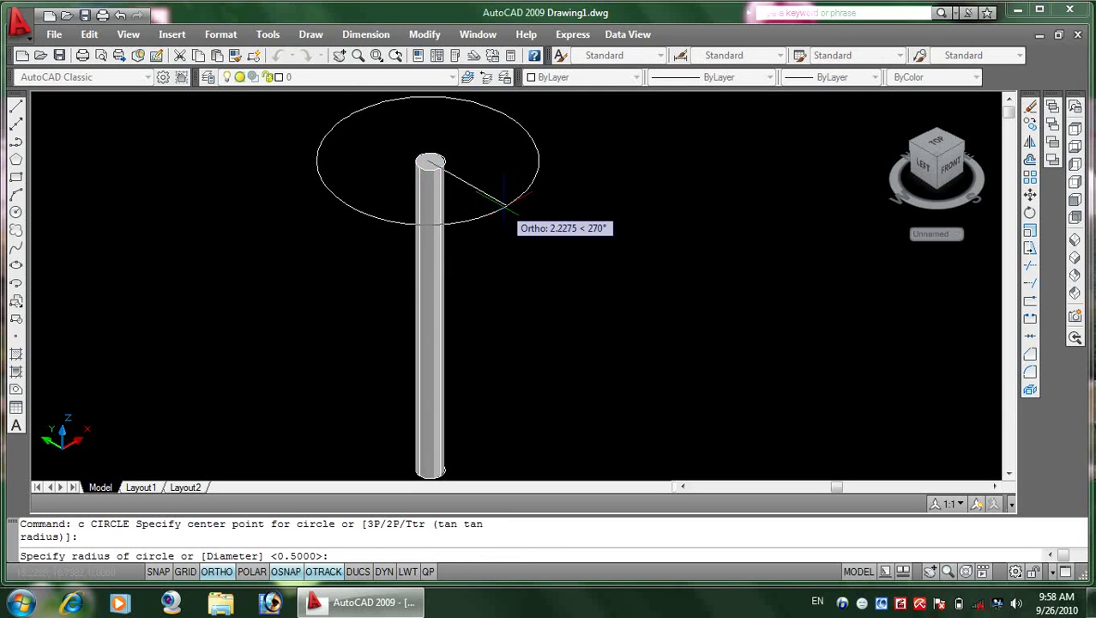
pyautogui.write('1')
pyautogui.press('Return')
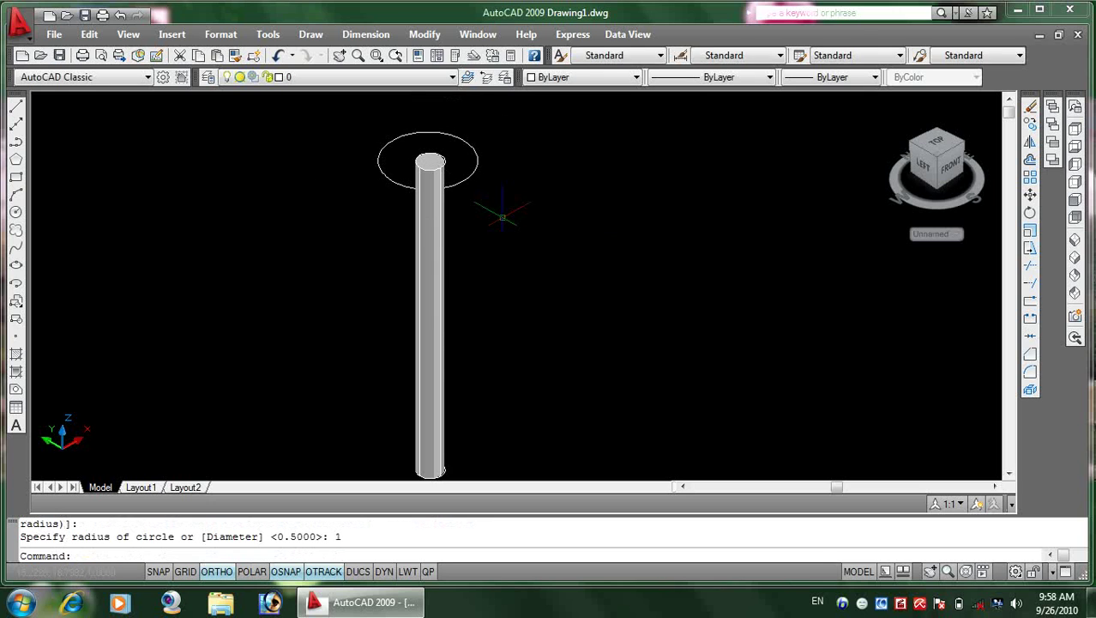
pyautogui.click(501, 200)
pyautogui.click(474, 150)
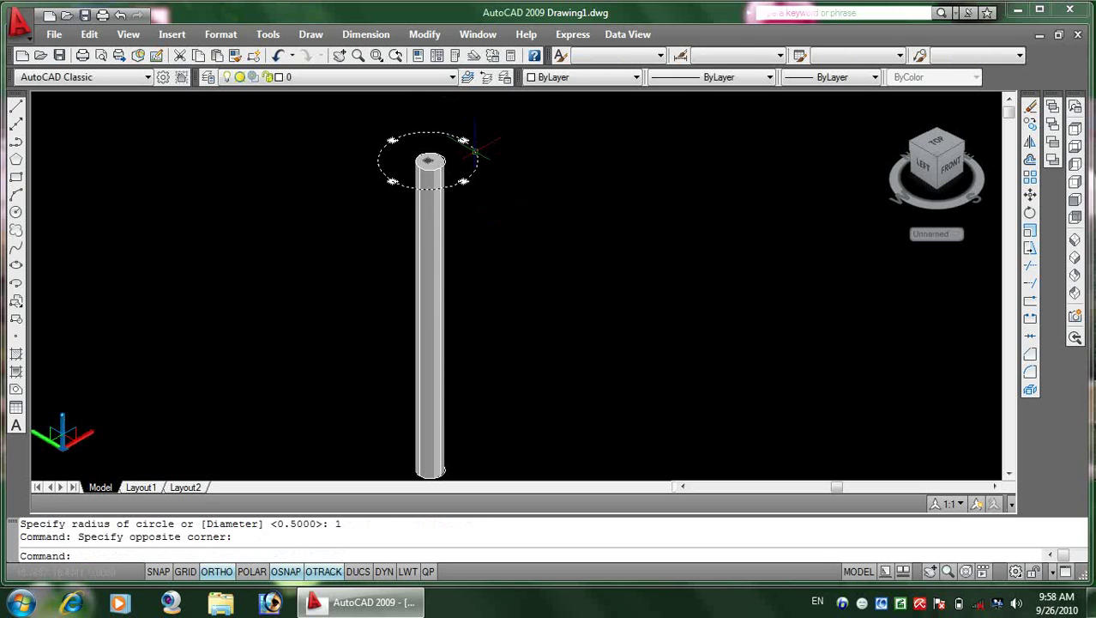
pyautogui.press('Delete')
pyautogui.press('Escape')
pyautogui.press('Escape')
pyautogui.moveTo(474, 150); pyautogui.dragTo(479, 201, button='middle')
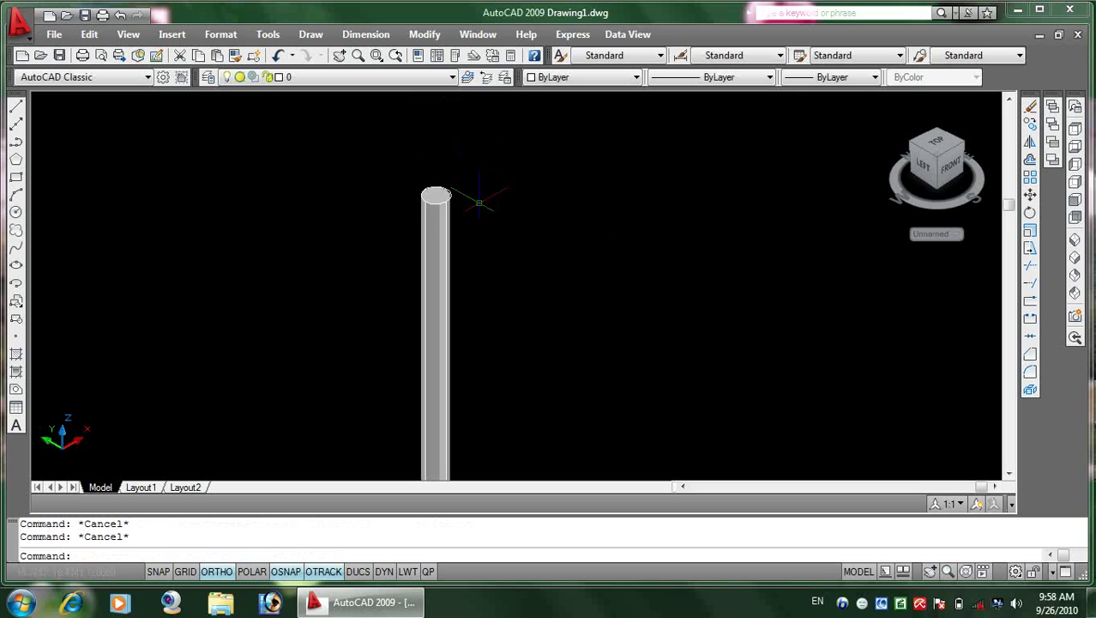
pyautogui.hotkey('ctrl', '0')
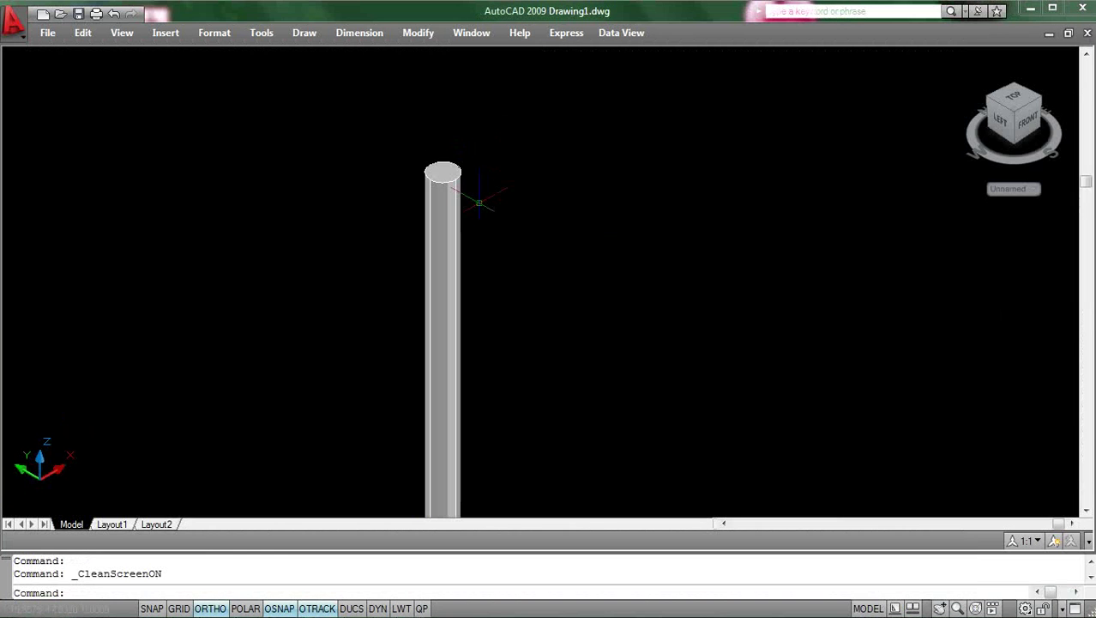
# Draw a radius-2 circle centred on the top of the cylinder.
pyautogui.moveTo(523, 315); pyautogui.dragTo(516, 282, button='middle')
pyautogui.press('Escape')
pyautogui.press('Escape')
pyautogui.write('c')
pyautogui.press('Return')
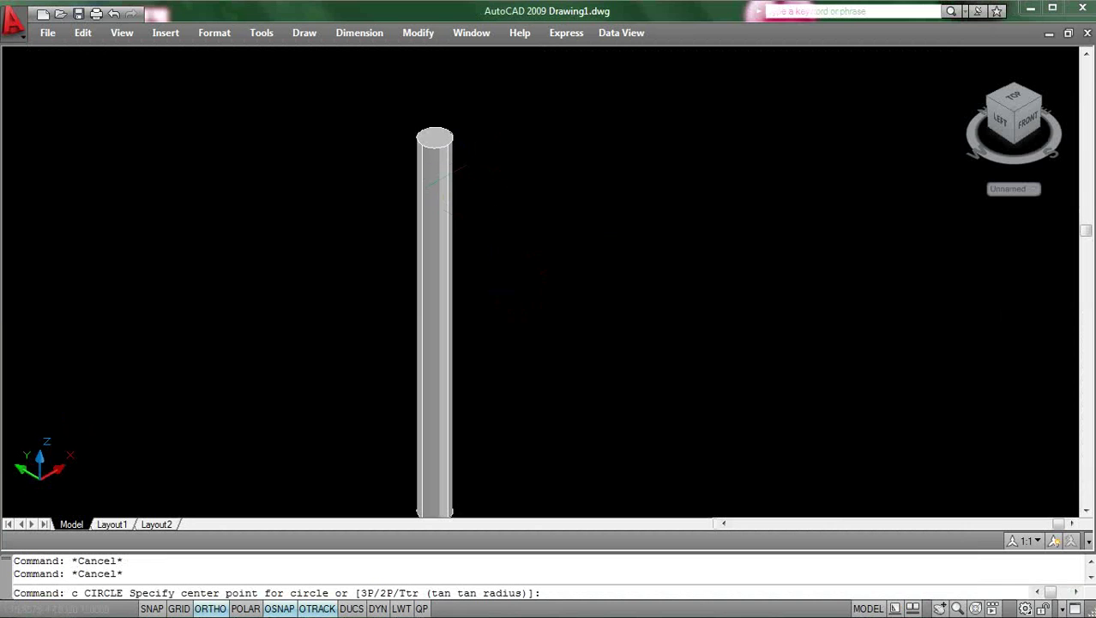
pyautogui.click(435, 137)
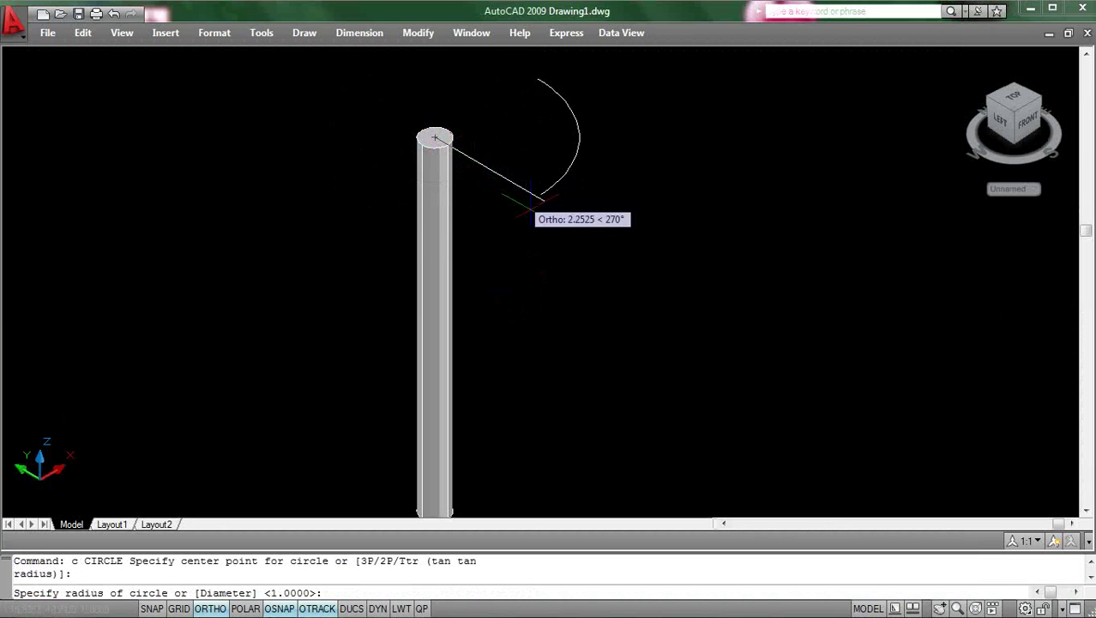
pyautogui.write('2')
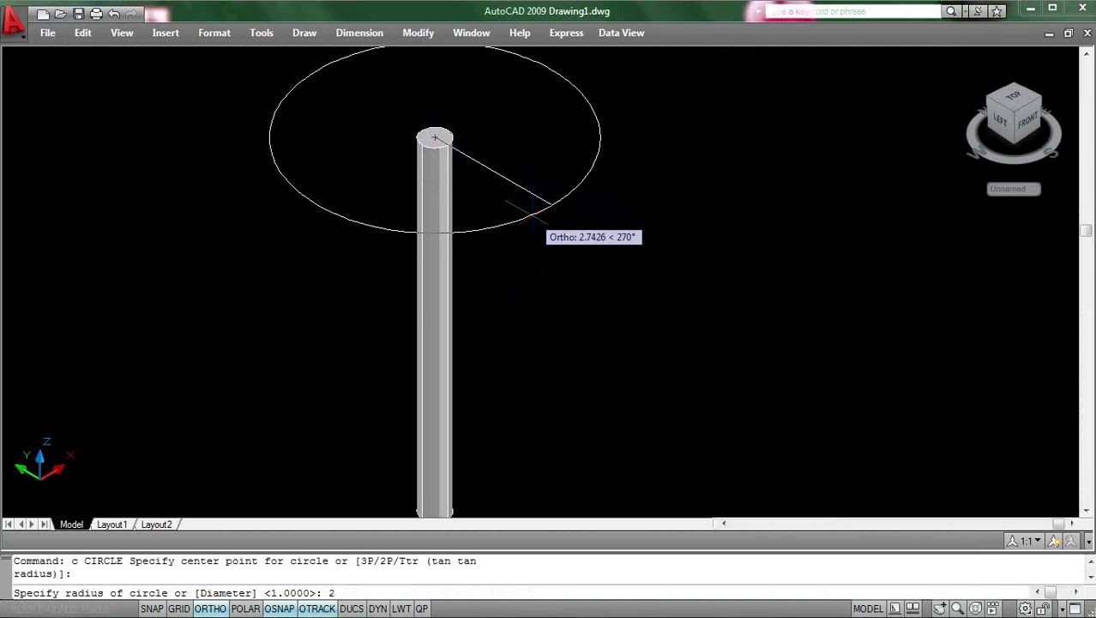
pyautogui.press('Return')
pyautogui.press('Escape')
pyautogui.press('Escape')
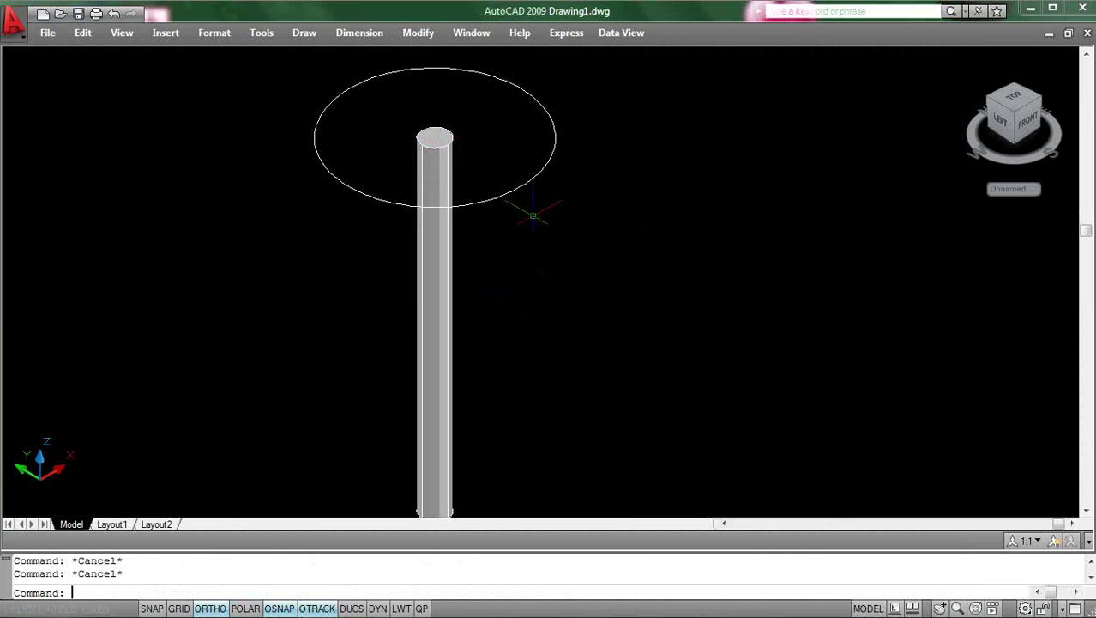
# Set a cone with base radius 2 on the cylinder top, with its height picked above.
pyautogui.write('cone')
pyautogui.press('Return')
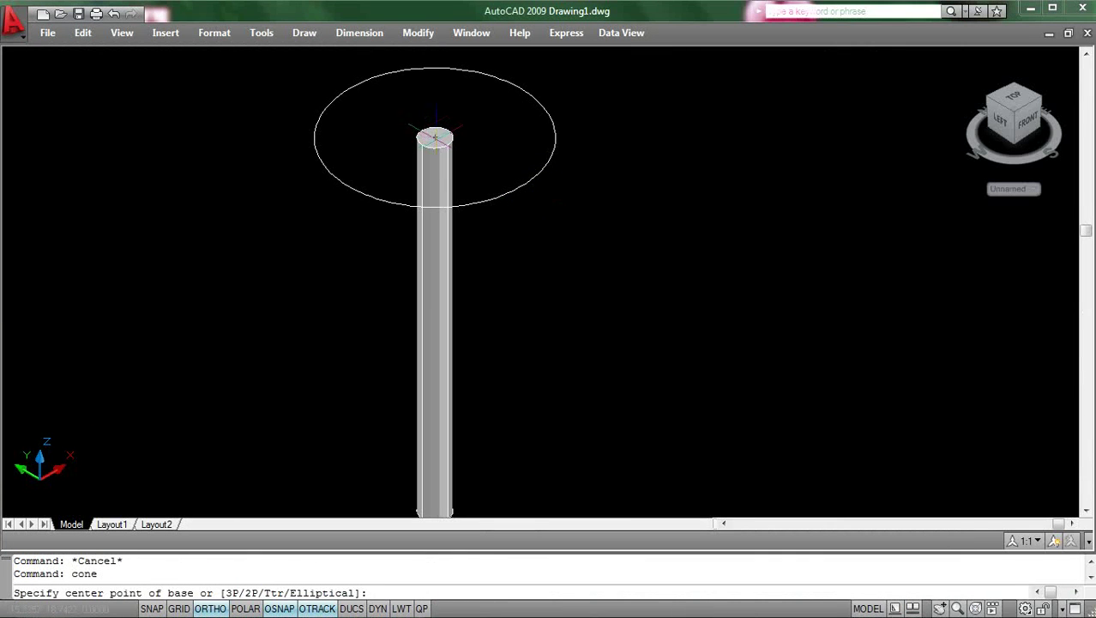
pyautogui.click(435, 137)
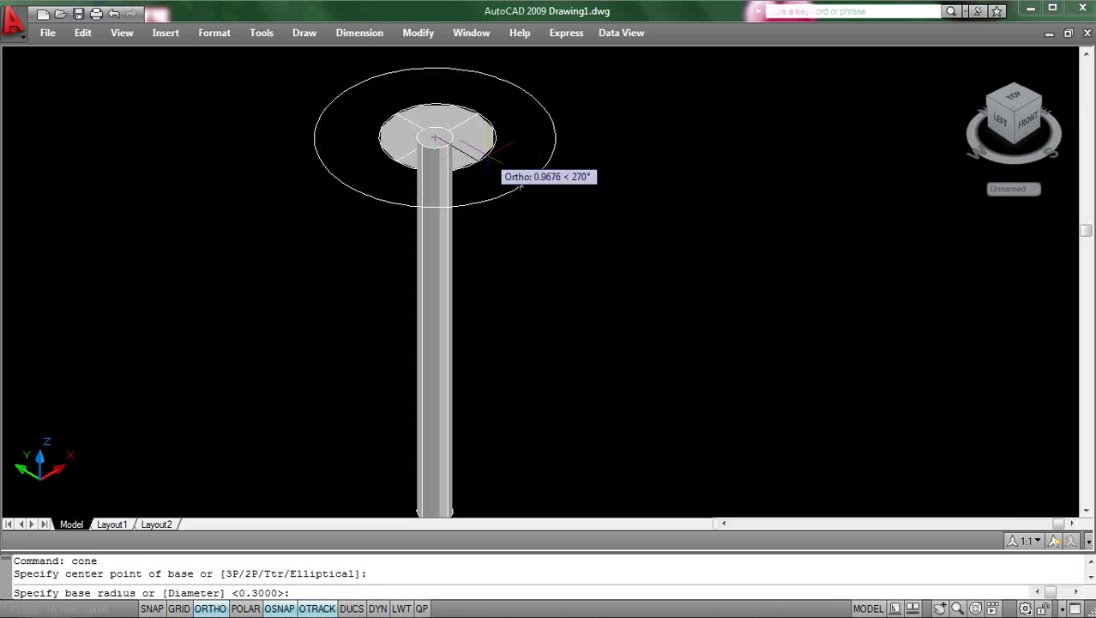
pyautogui.press('Escape')
pyautogui.press('Return')
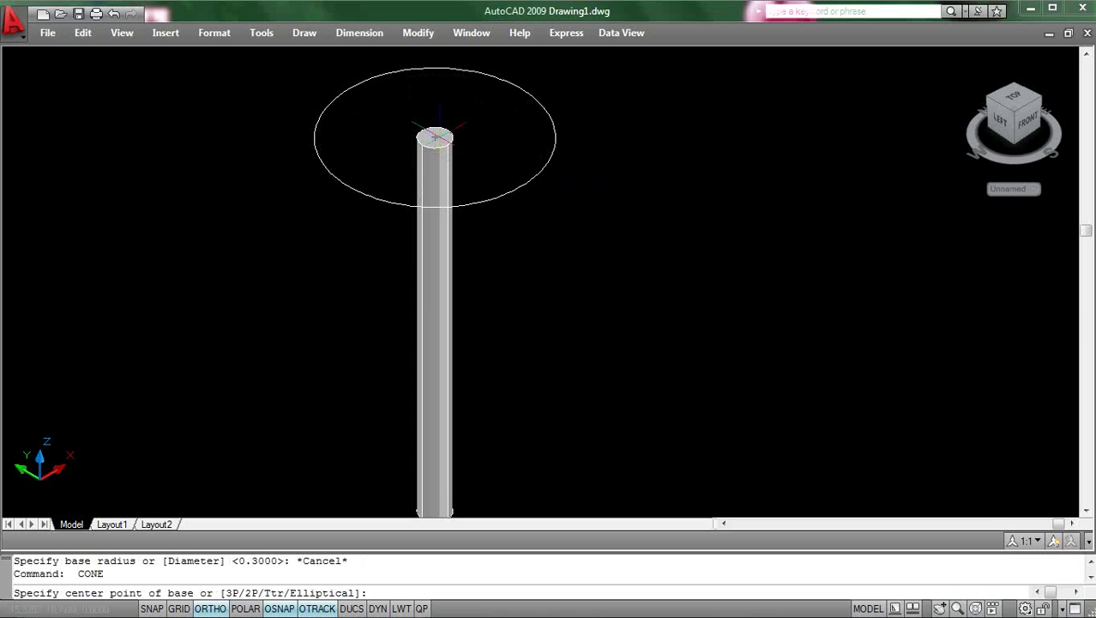
pyautogui.click(434, 138)
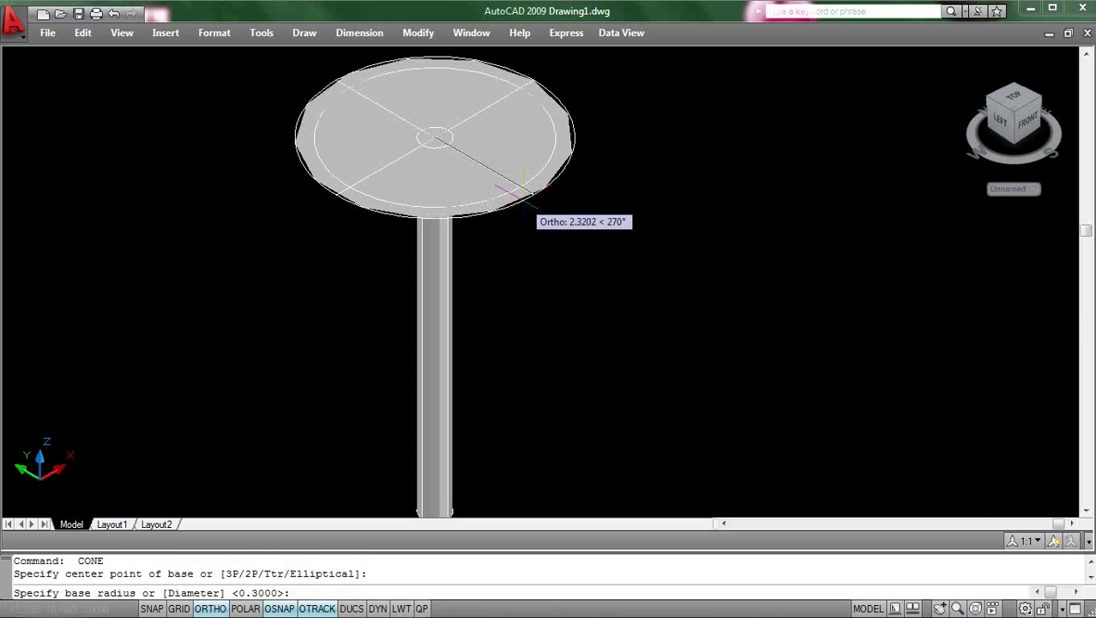
pyautogui.write('2')
pyautogui.press('Return')
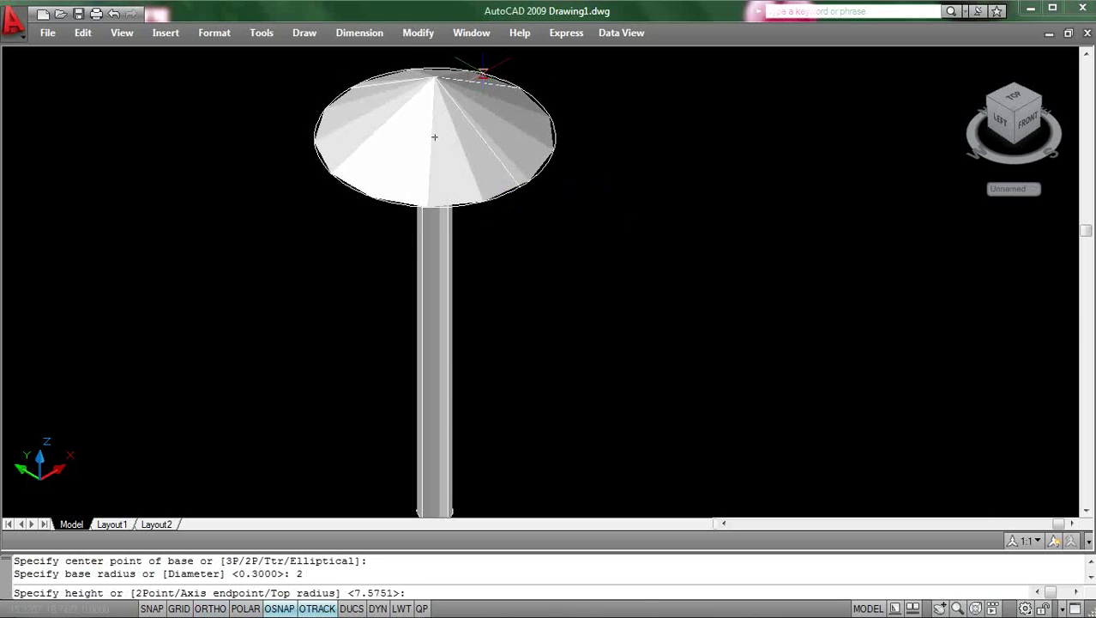
pyautogui.moveTo(485, 98); pyautogui.dragTo(489, 227, button='middle')
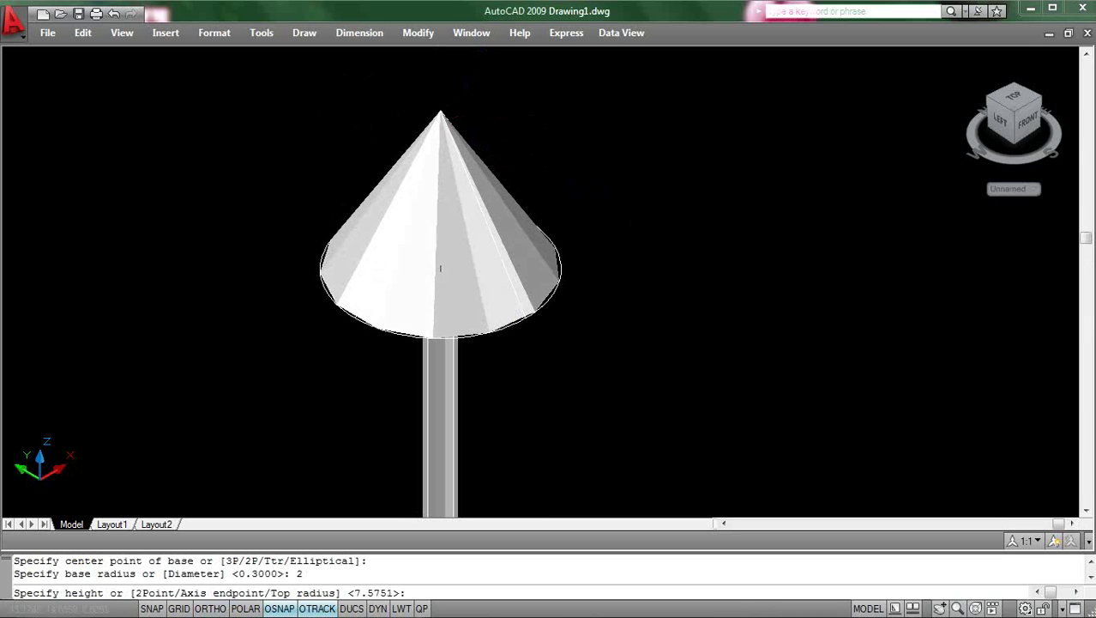
pyautogui.press('F8')
pyautogui.click(465, 109)
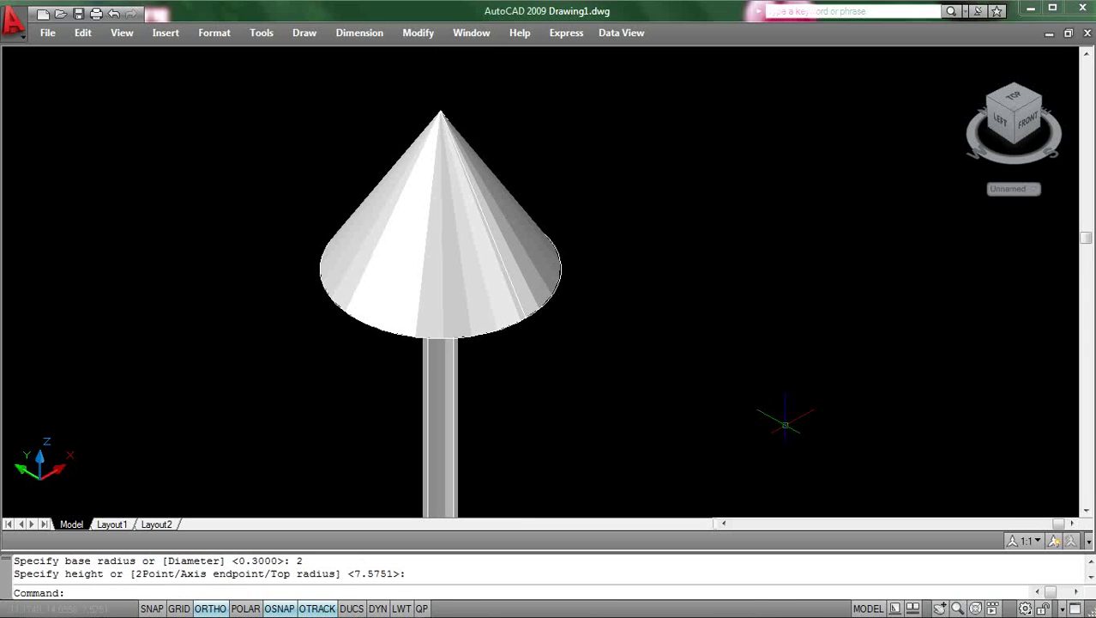
# Erase the cone, circle and cylinder with a selection window.
pyautogui.scroll(-2, 703, 403)
pyautogui.scroll(-2, 632, 387)
pyautogui.moveTo(631, 387); pyautogui.dragTo(577, 355, button='middle')
pyautogui.click(578, 355)
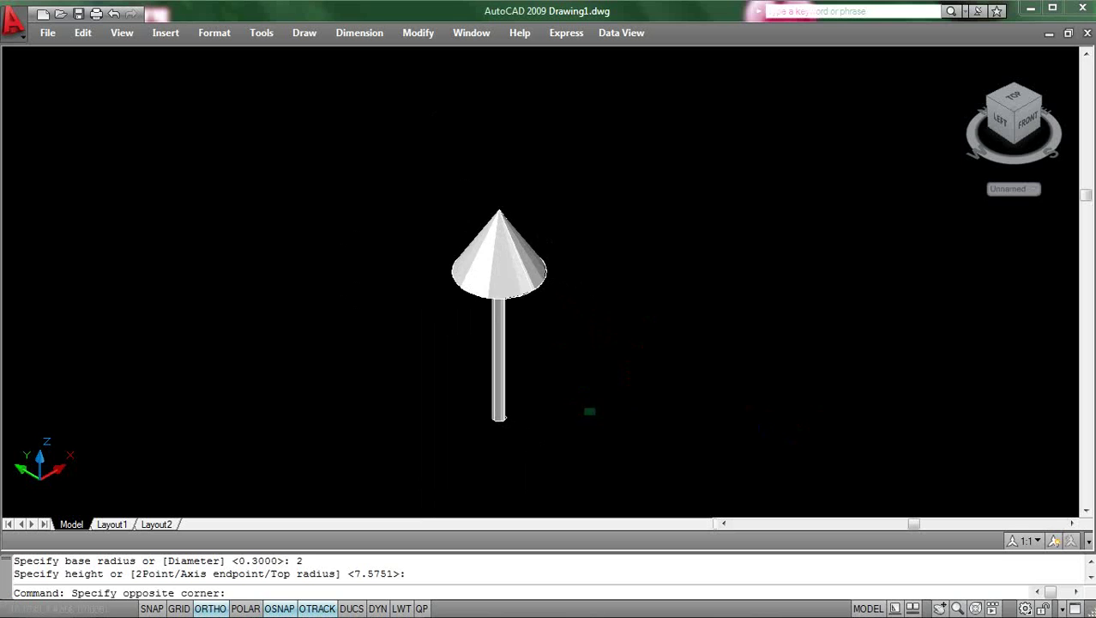
pyautogui.click(410, 156)
pyautogui.press('Delete')
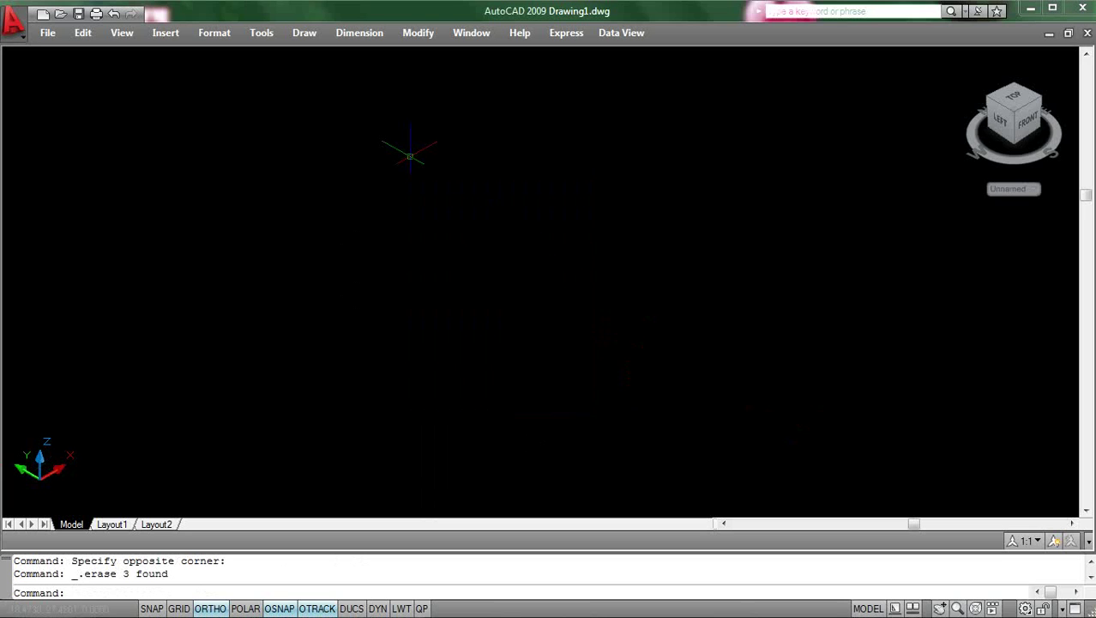
pyautogui.write('sphere')
pyautogui.press('Return')
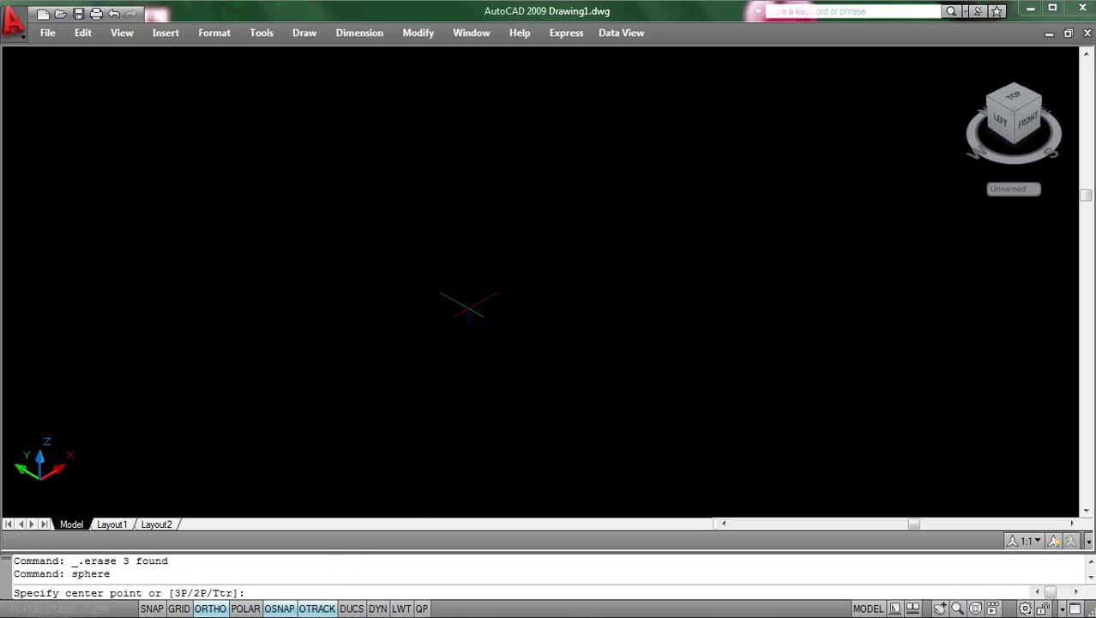
pyautogui.click(469, 307)
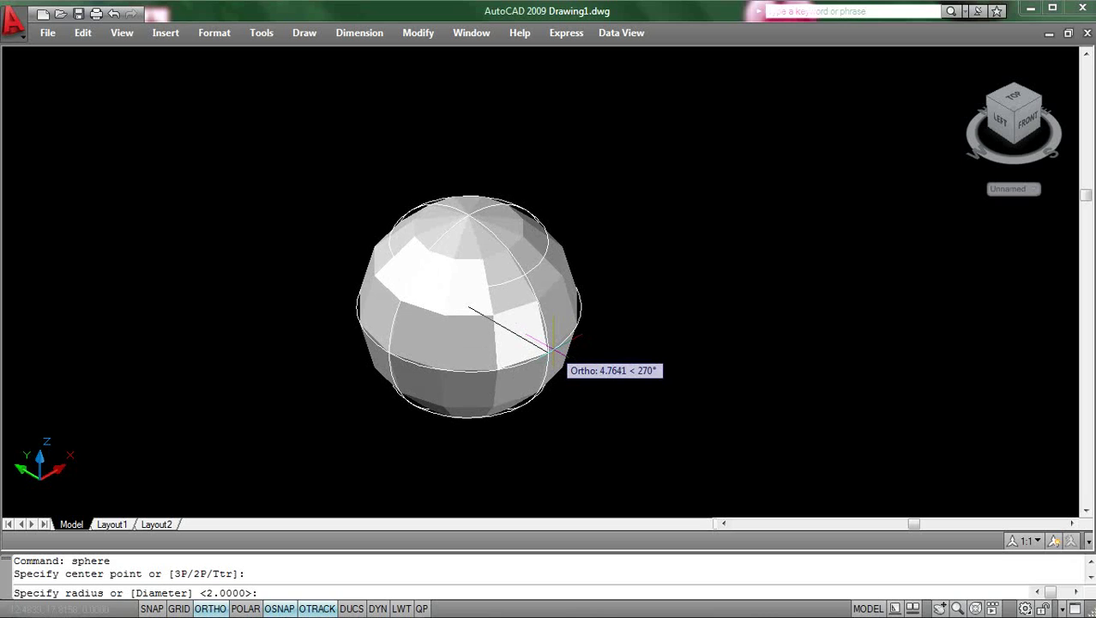
pyautogui.write('3')
pyautogui.press('Return')
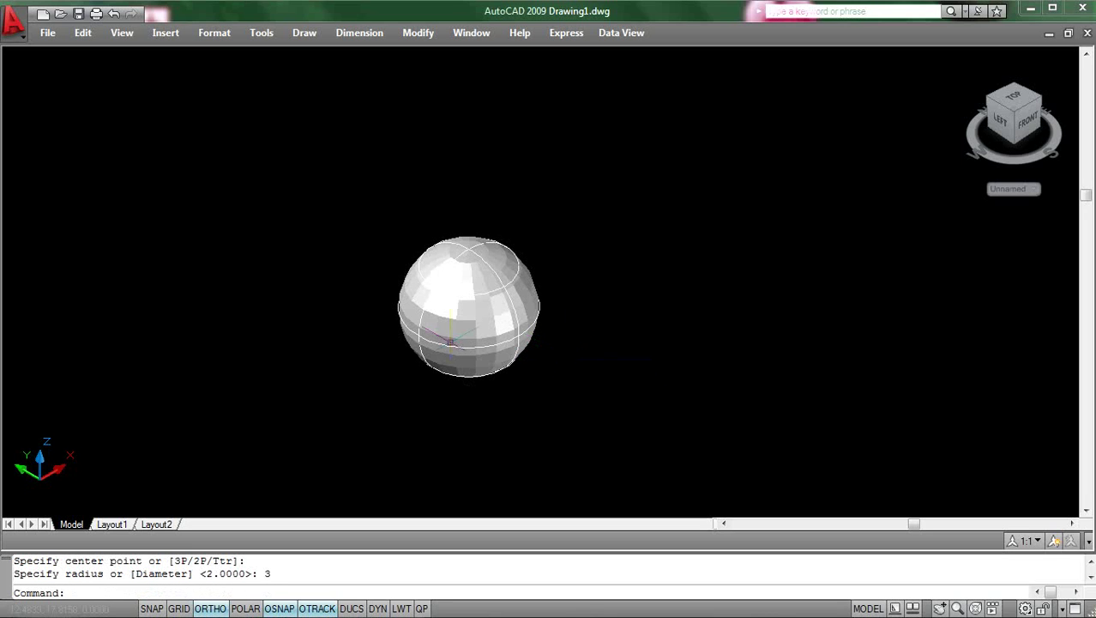
pyautogui.moveTo(479, 338); pyautogui.dragTo(457, 309, button='middle')
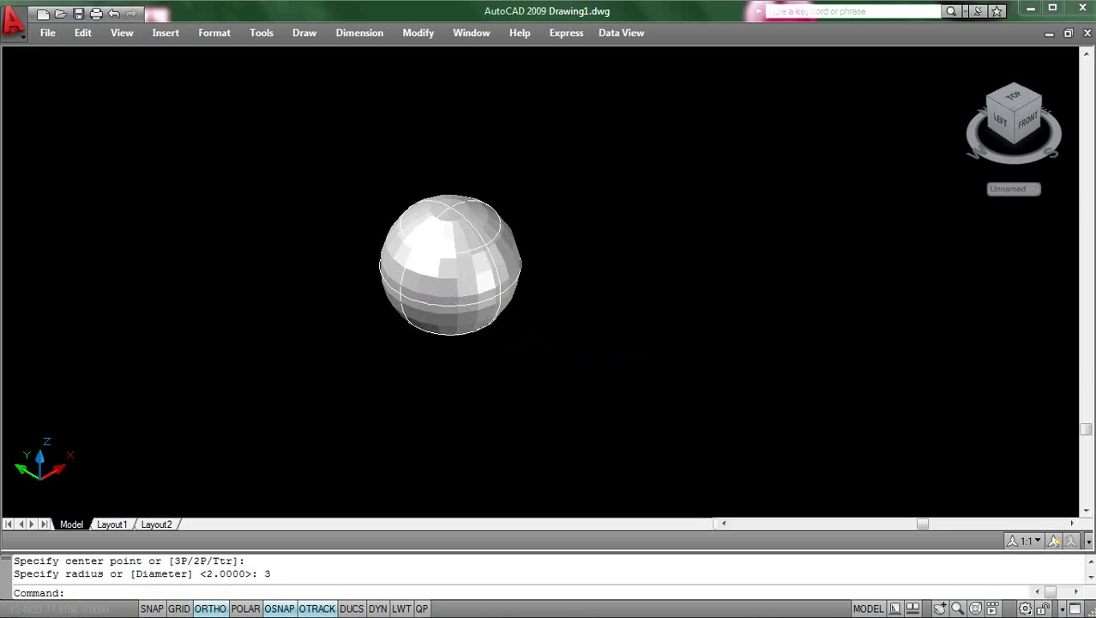
pyautogui.scroll(3, 477, 283)
pyautogui.moveTo(482, 289); pyautogui.dragTo(487, 298, button='middle')
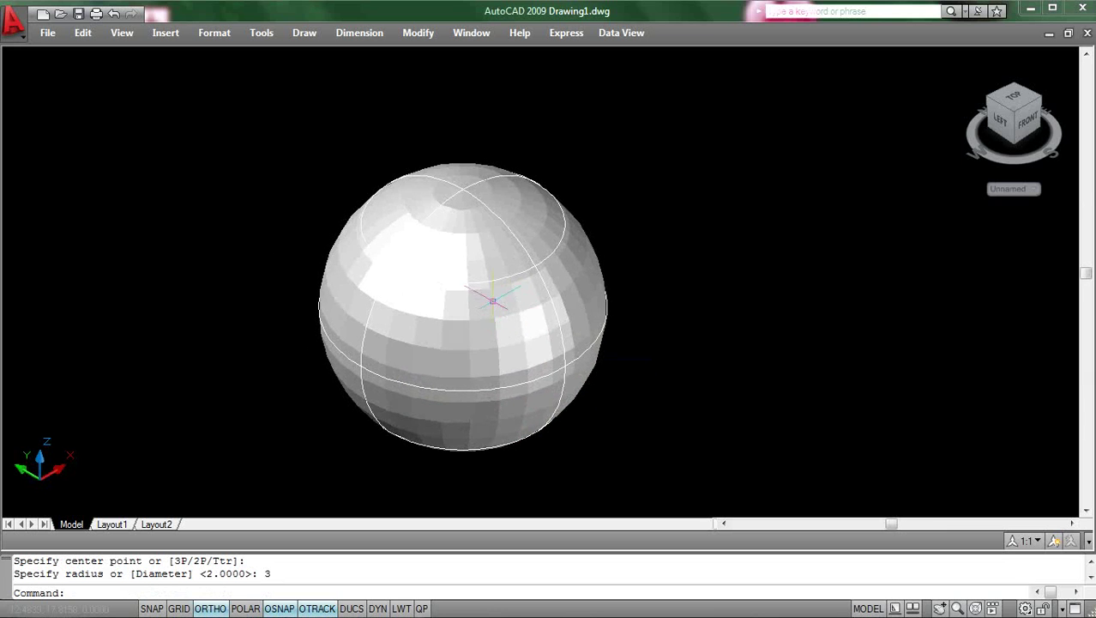
pyautogui.scroll(-2, 493, 306)
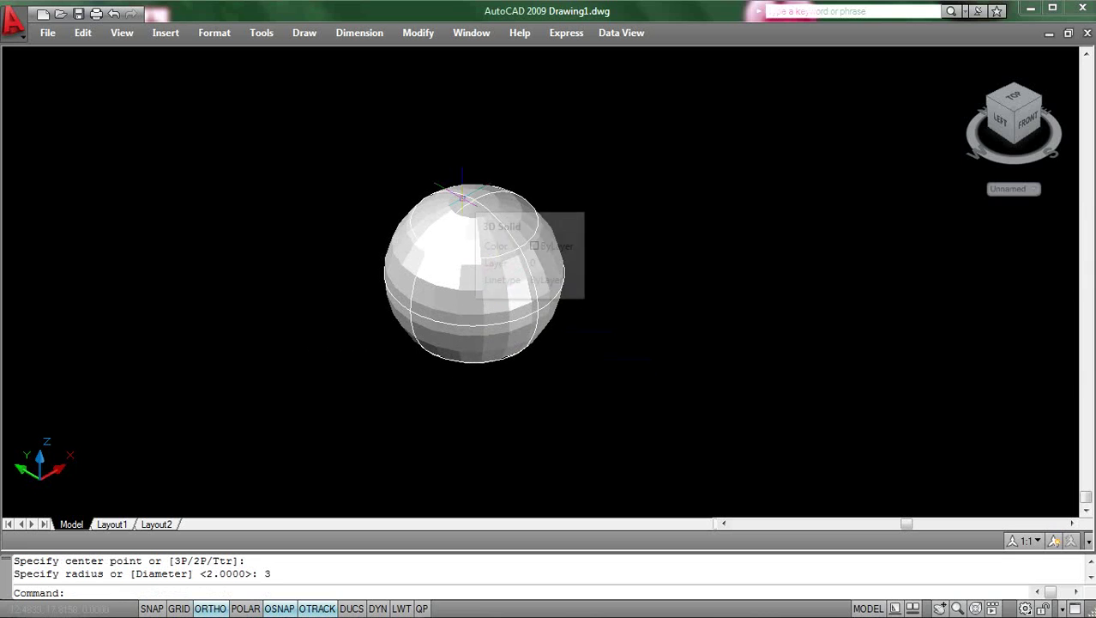
pyautogui.click(614, 407)
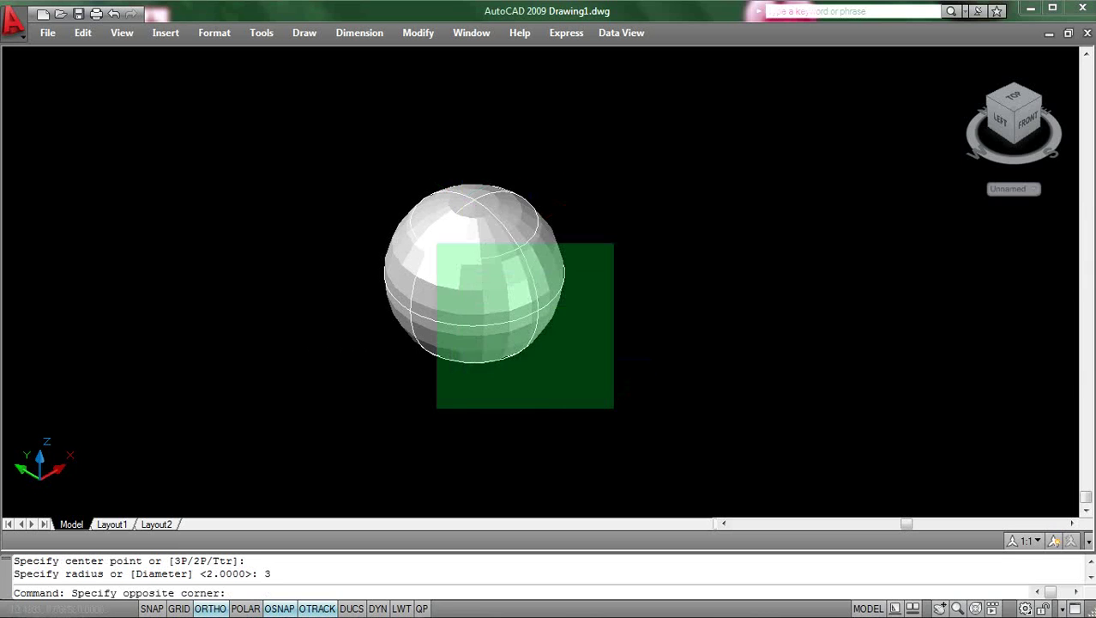
pyautogui.click(368, 170)
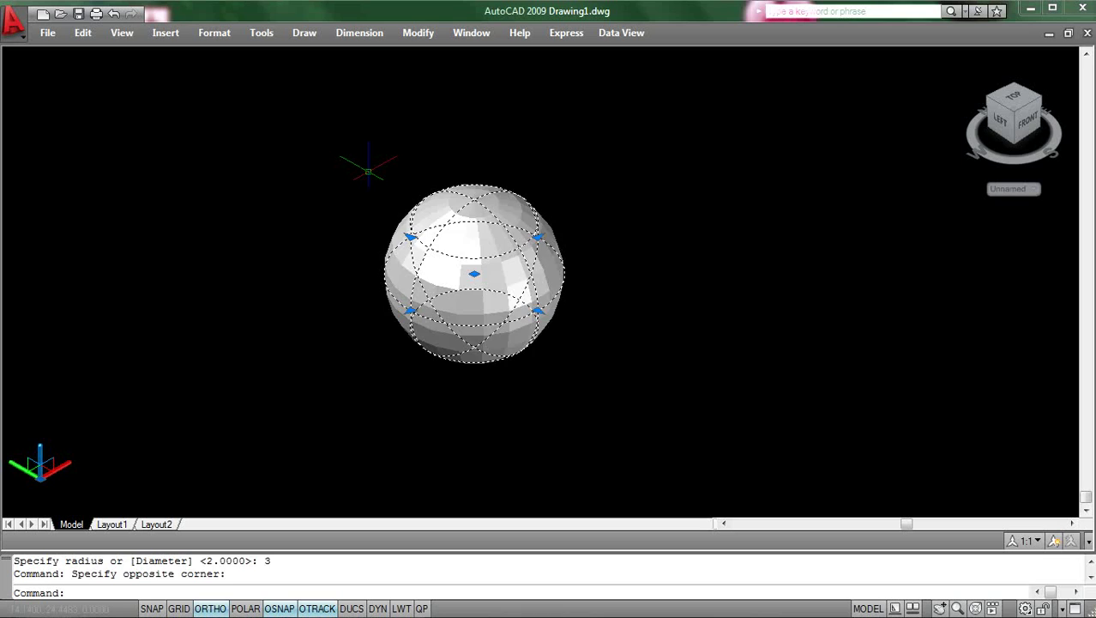
pyautogui.press('Delete')
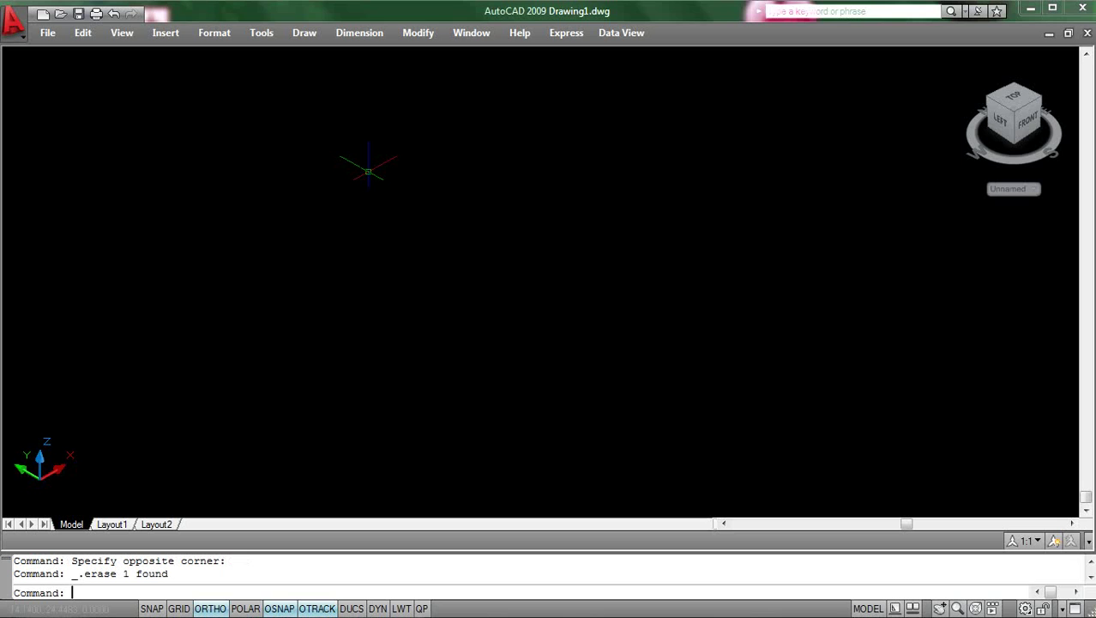
pyautogui.write('tor')
pyautogui.write('us')
pyautogui.press('Return')
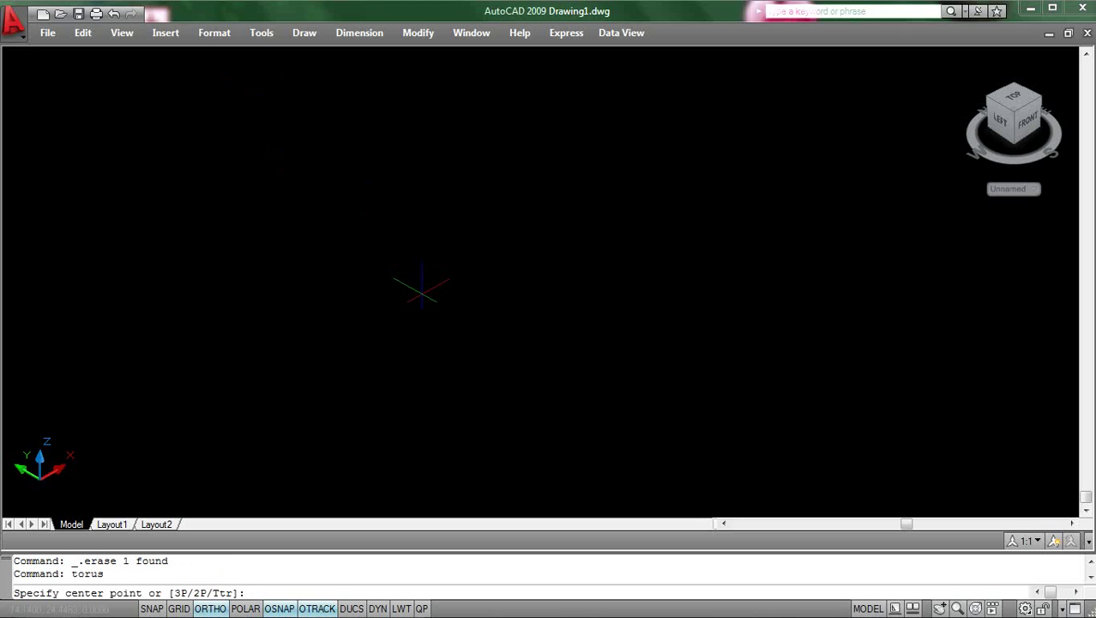
pyautogui.click(429, 295)
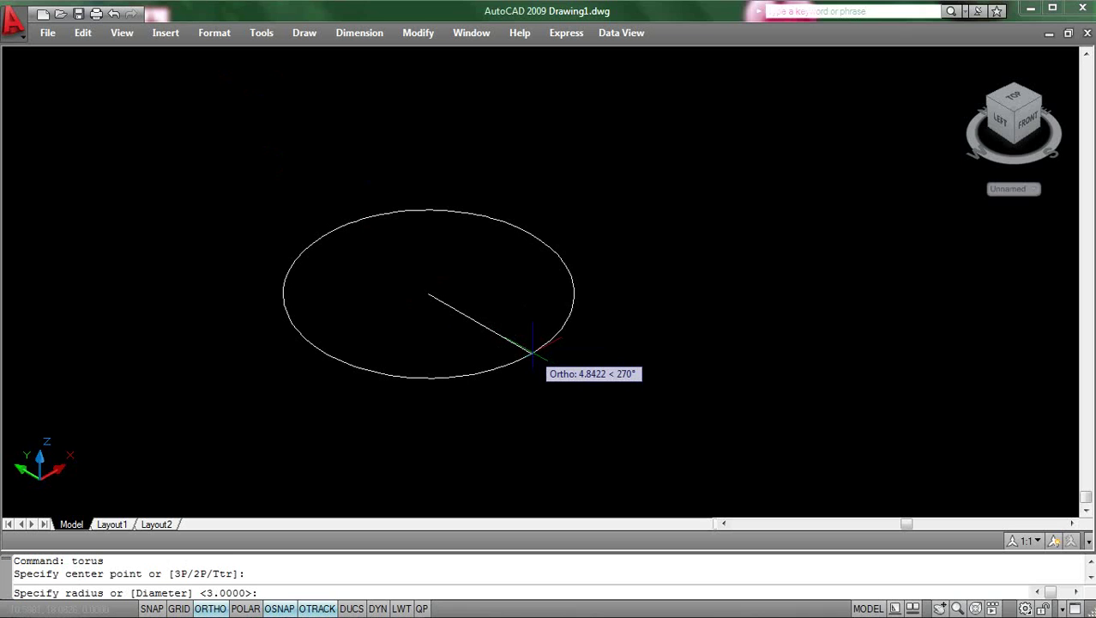
pyautogui.write('0.4')
pyautogui.press('Return')
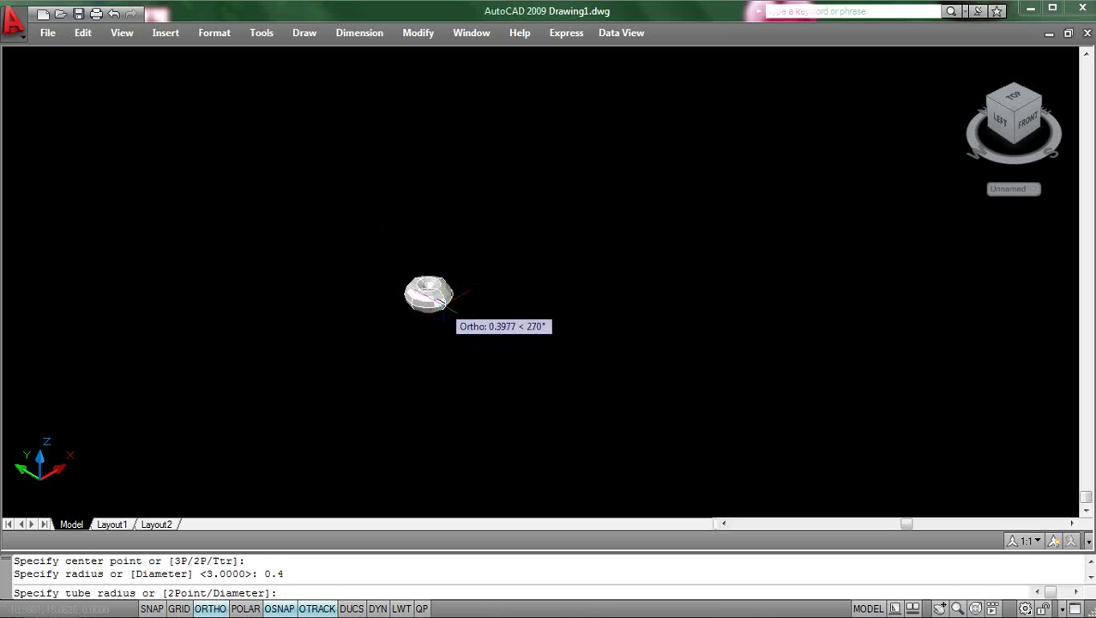
pyautogui.click(447, 300)
pyautogui.scroll(1, 443, 287)
pyautogui.scroll(5, 444, 287)
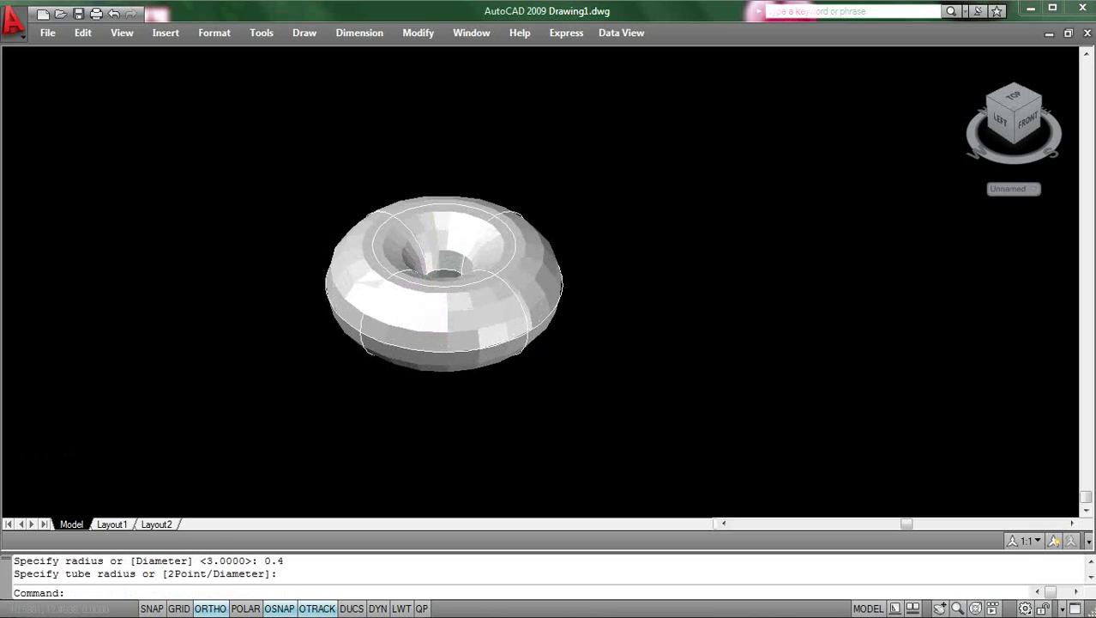
pyautogui.scroll(5, 496, 313)
pyautogui.moveTo(496, 313); pyautogui.dragTo(521, 261, button='middle')
pyautogui.scroll(-4, 511, 290)
pyautogui.scroll(-1, 512, 291)
pyautogui.scroll(-2, 489, 307)
pyautogui.scroll(-2, 457, 288)
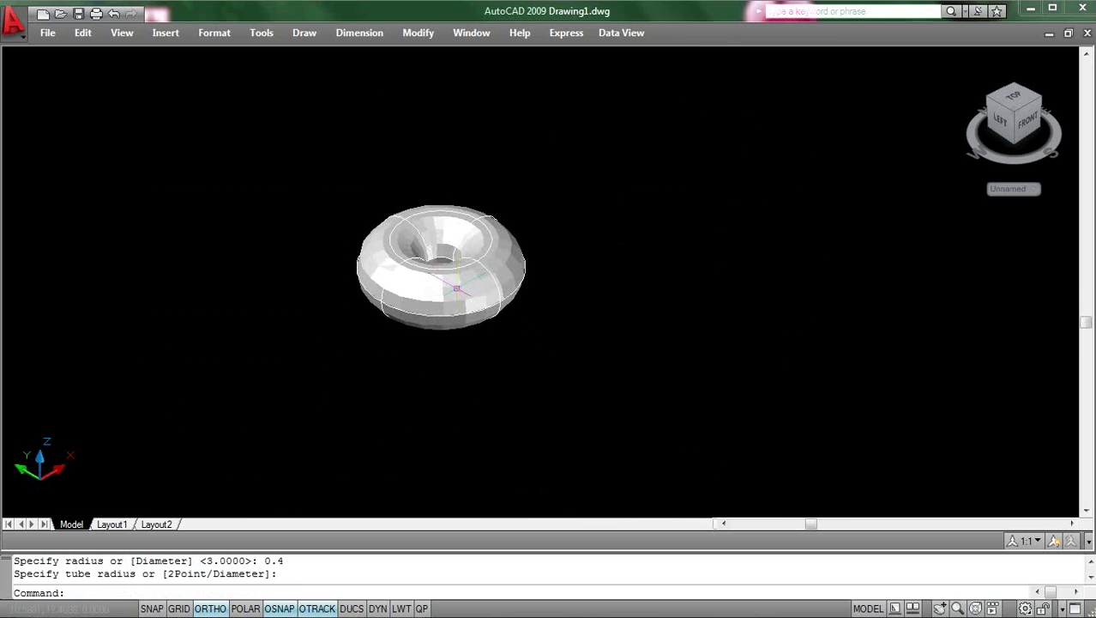
pyautogui.scroll(4, 456, 288)
pyautogui.scroll(-1, 455, 277)
pyautogui.click(699, 384)
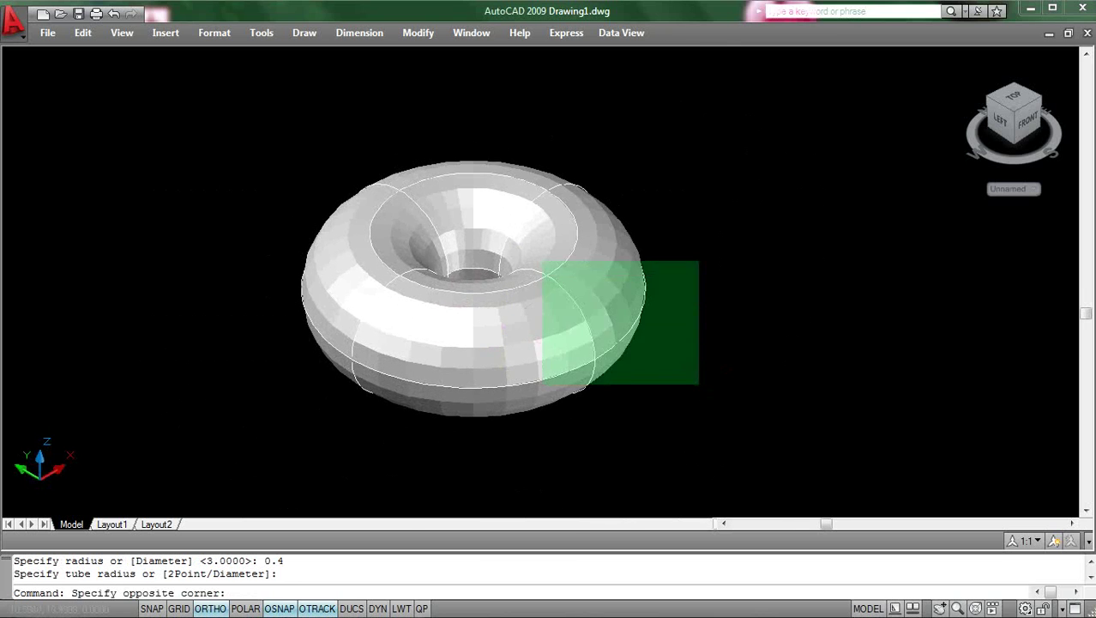
pyautogui.click(541, 259)
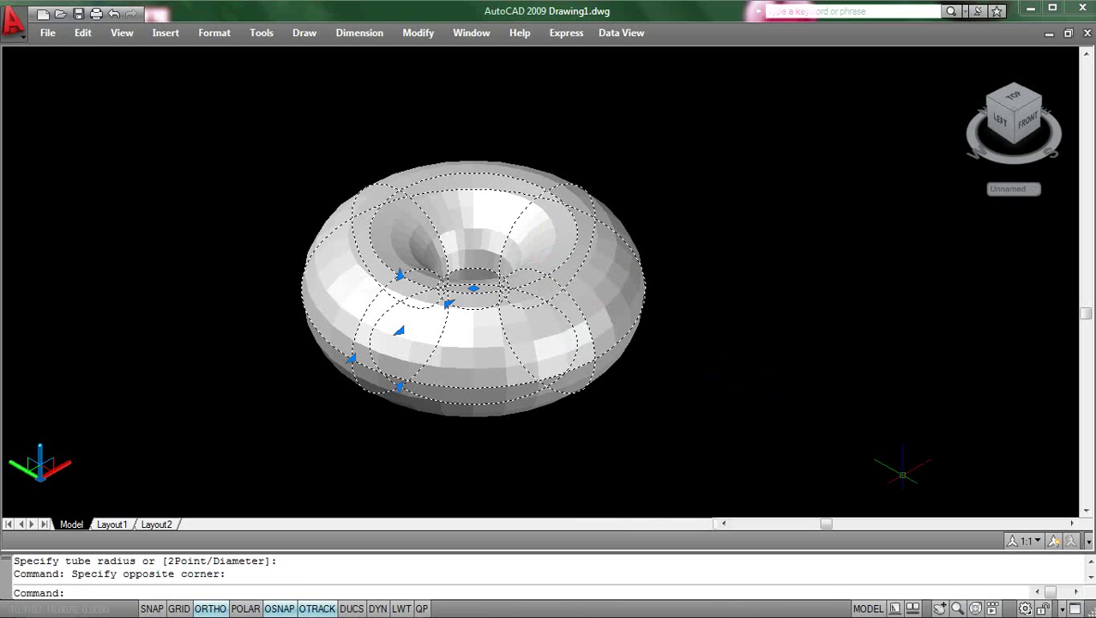
pyautogui.press('Delete')
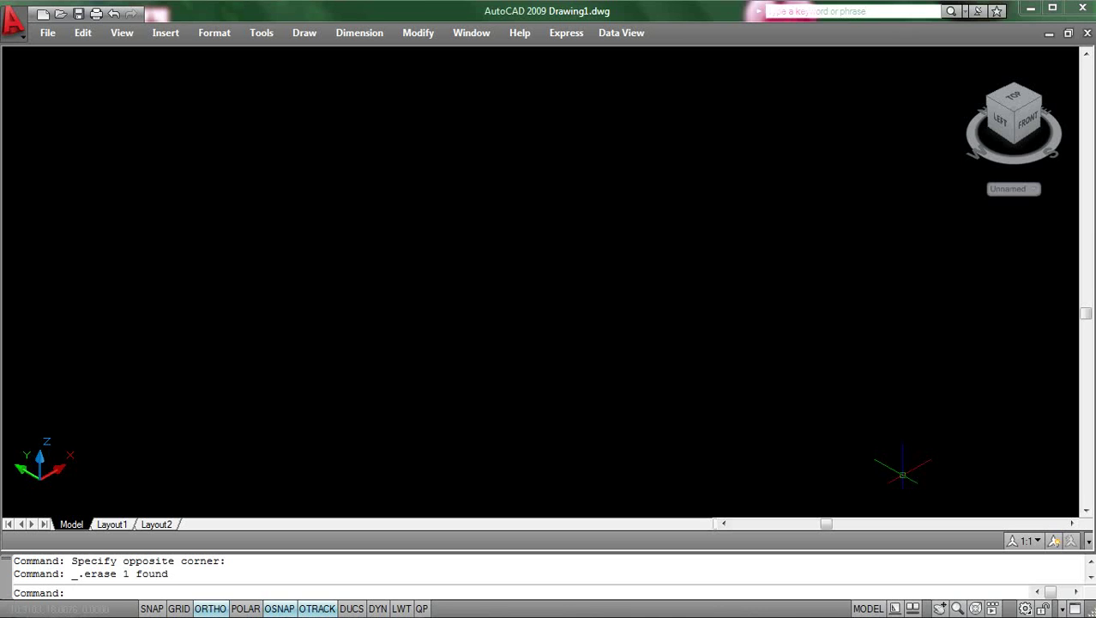
# Apply the Top preset view from the View Manager.
pyautogui.write('v')
pyautogui.press('Return')
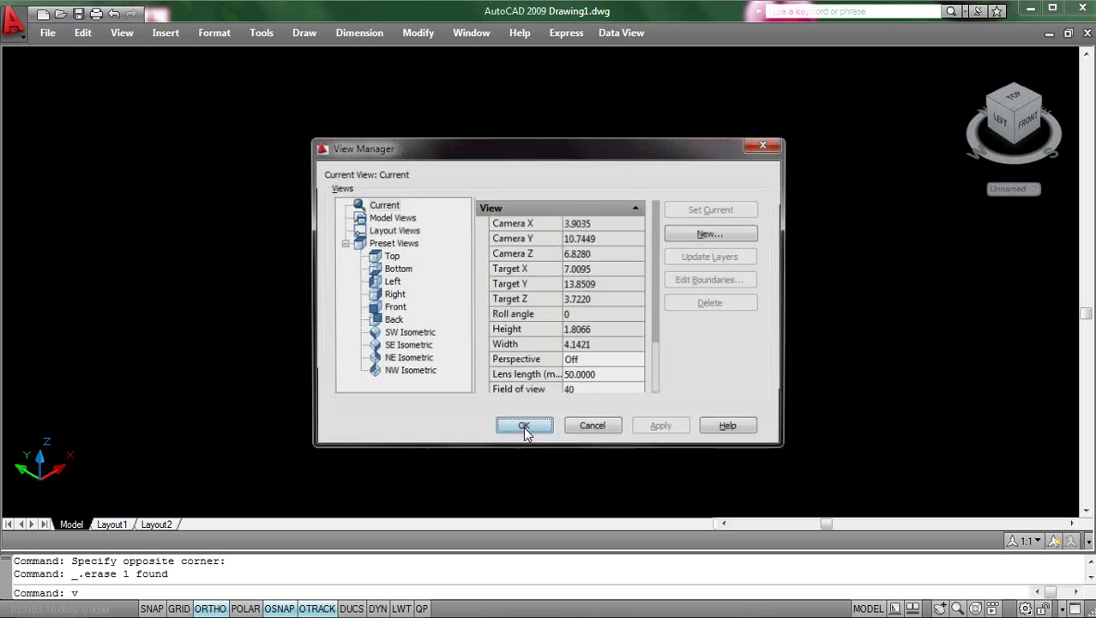
pyautogui.click(391, 256)
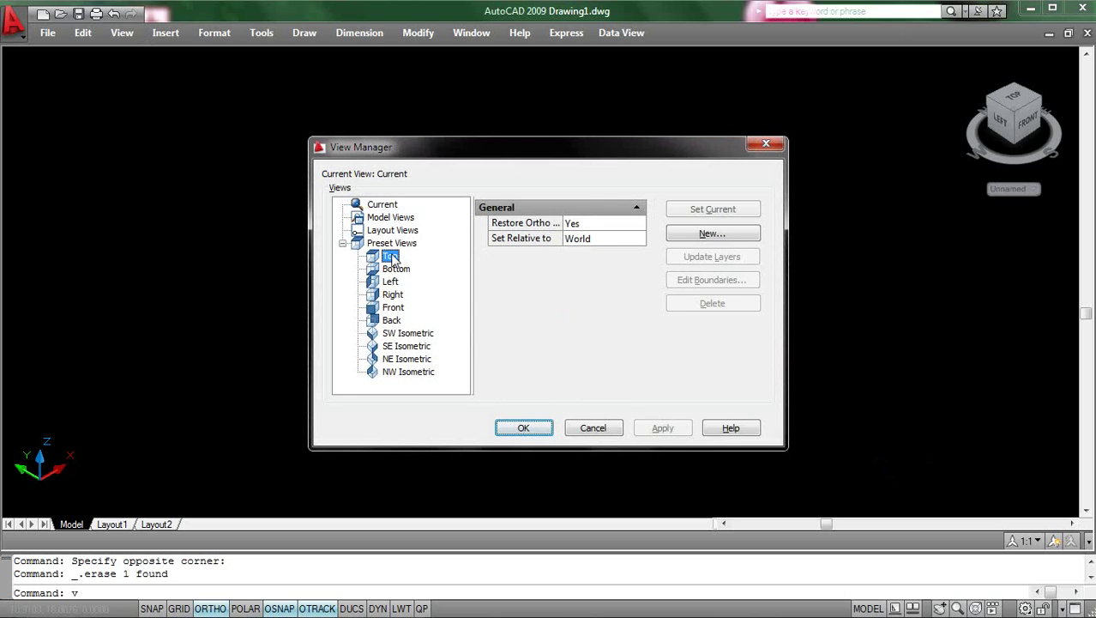
pyautogui.click(517, 429)
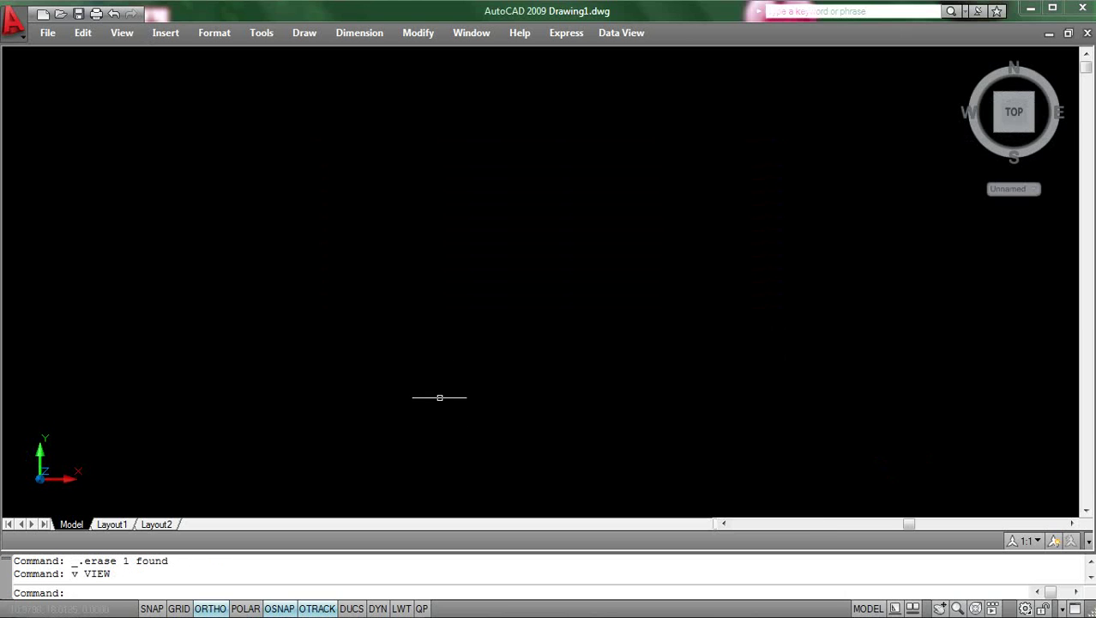
pyautogui.press('Escape')
pyautogui.press('Escape')
pyautogui.write('rec')
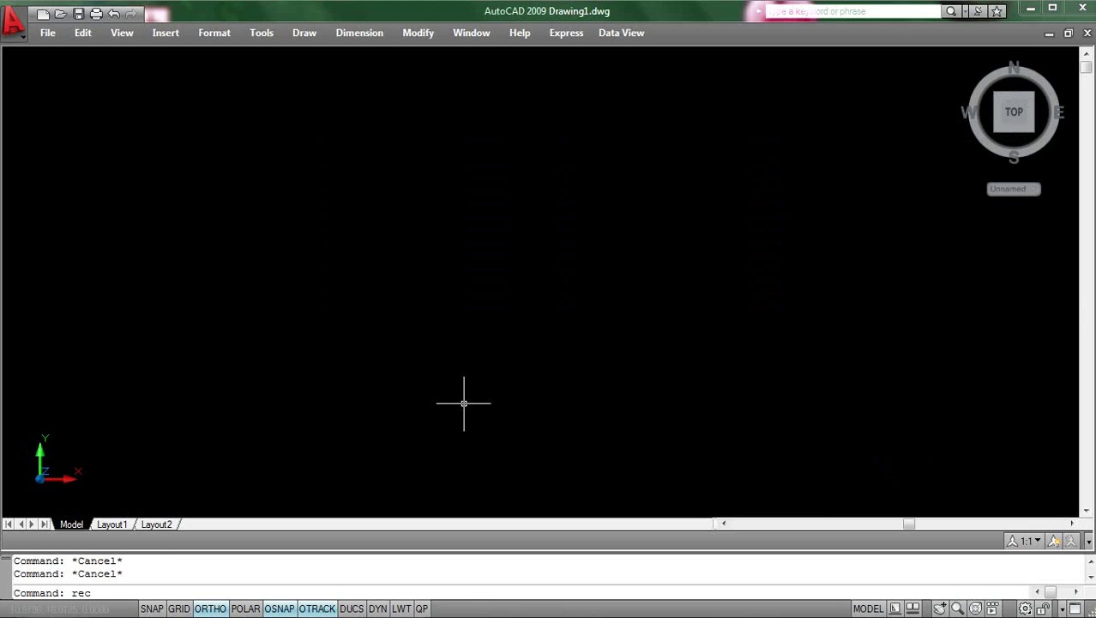
pyautogui.press('Return')
pyautogui.click(263, 159)
pyautogui.hotkey('shift', 'w')
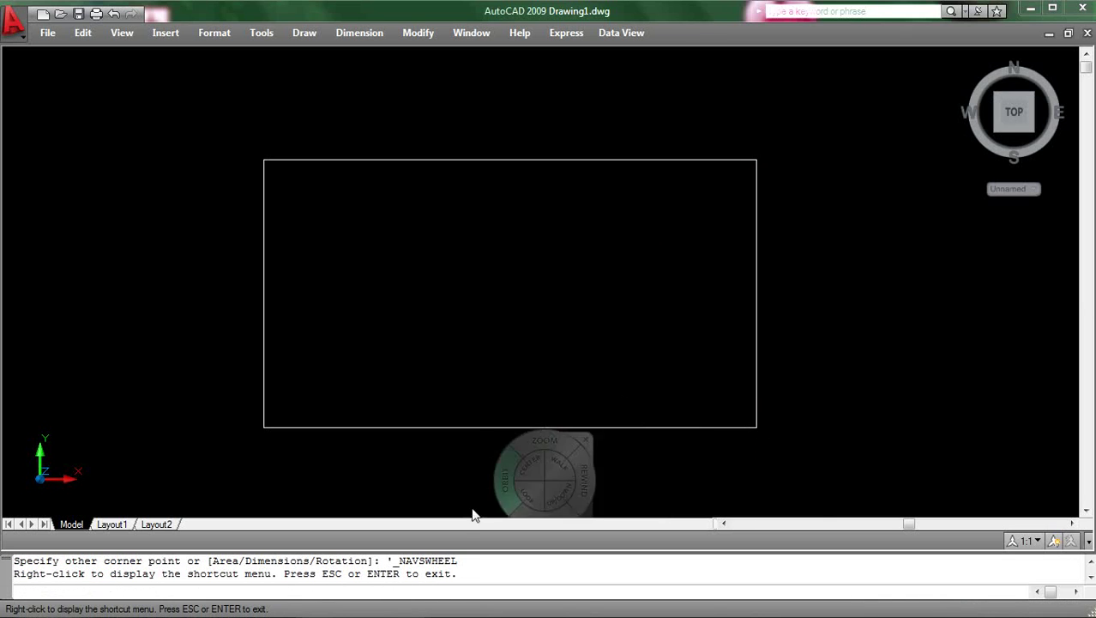
pyautogui.click(419, 502)
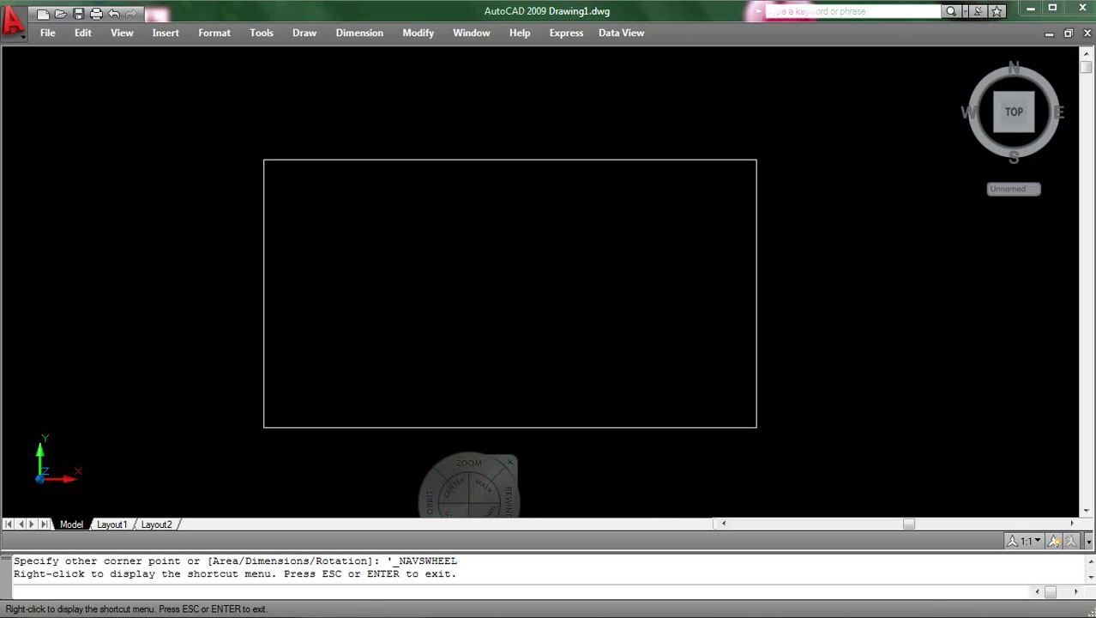
pyautogui.press('Escape')
pyautogui.write('@10')
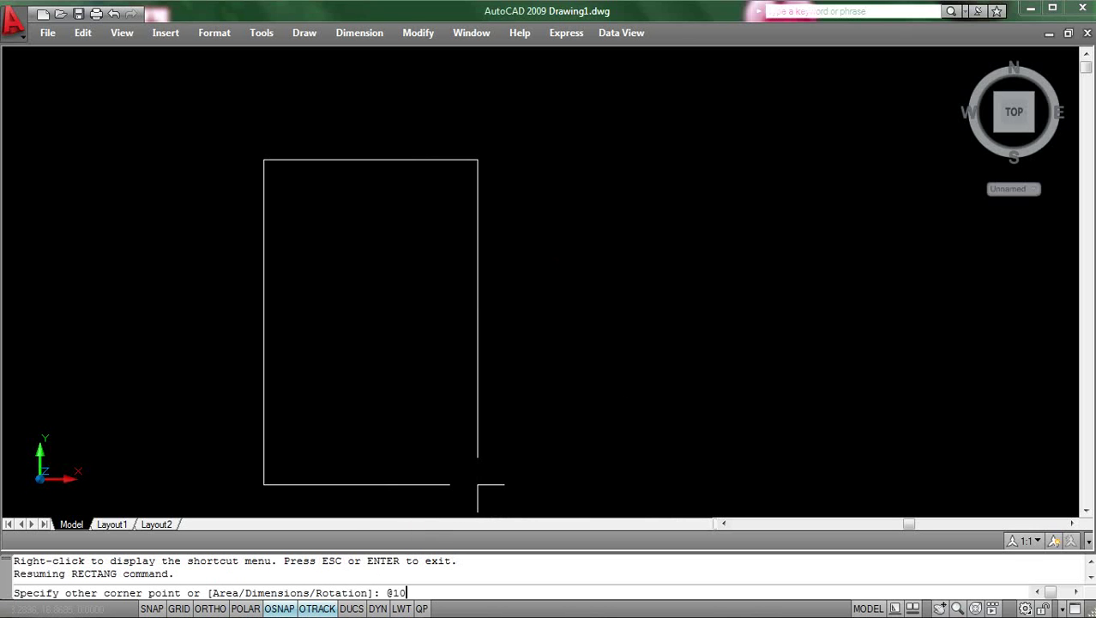
pyautogui.write(',10')
pyautogui.press('Return')
pyautogui.press('F8')
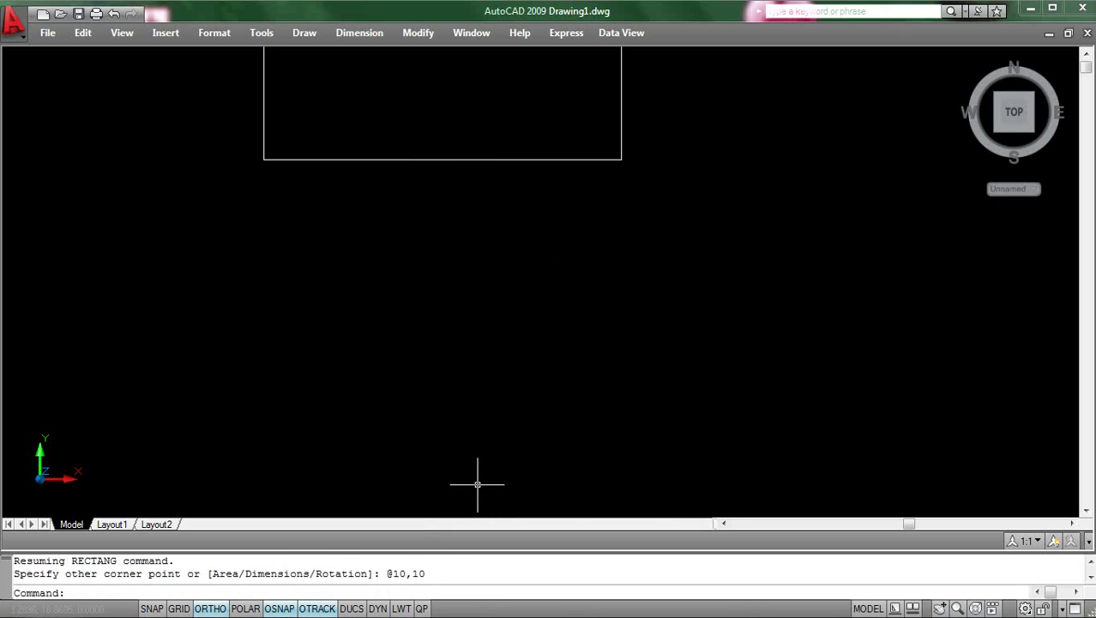
# Bring the 10 by 10 square back into view and select it.
pyautogui.moveTo(357, 264); pyautogui.dragTo(374, 435, button='middle')
pyautogui.scroll(-1, 393, 397)
pyautogui.click(612, 403)
pyautogui.click(514, 313)
# Explode the square into separate lines.
pyautogui.write('x')
pyautogui.press('Return')
pyautogui.press('Escape')
pyautogui.press('Escape')
# Offset all four square edges 0.1 inward to create a double wall.
pyautogui.write('o')
pyautogui.press('Return')
pyautogui.write('0.1')
pyautogui.press('Return')
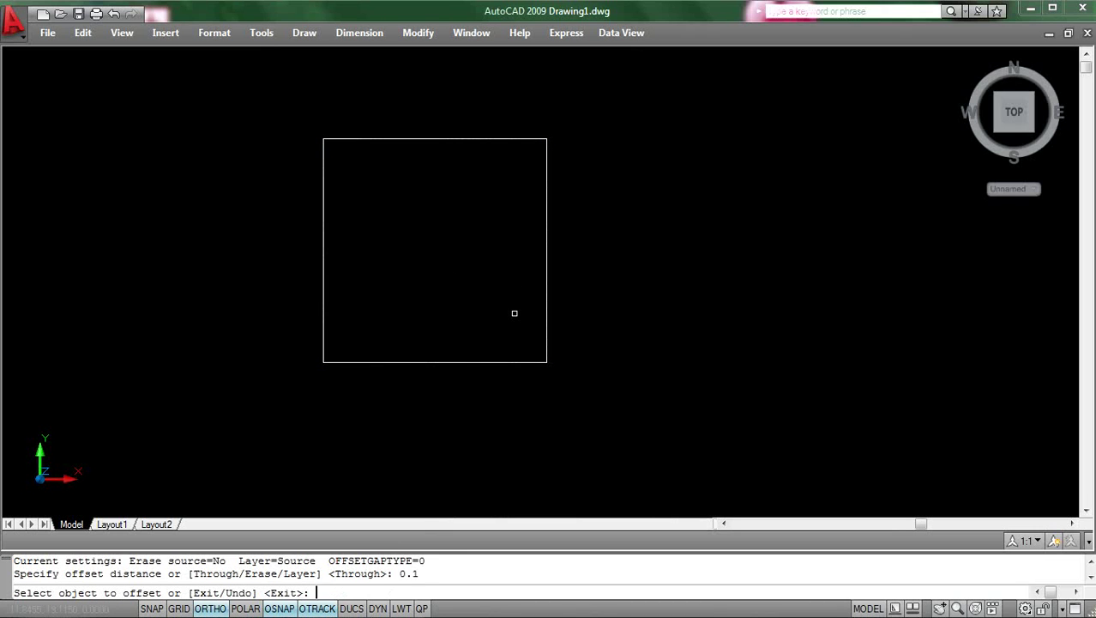
pyautogui.click(319, 227)
pyautogui.click(326, 224)
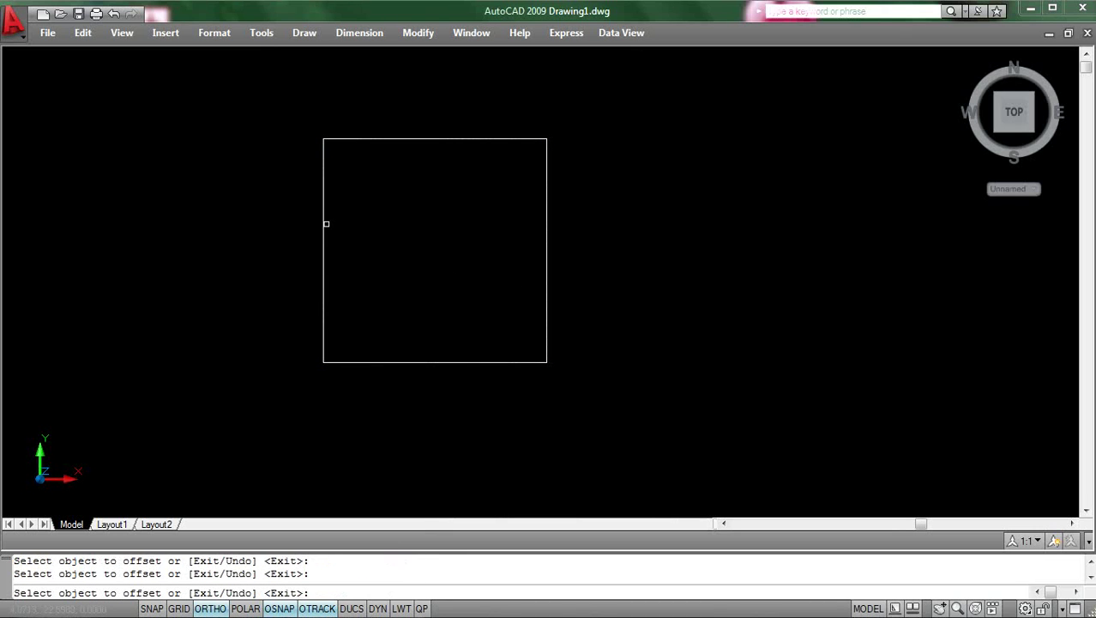
pyautogui.click(326, 224)
pyautogui.click(377, 227)
pyautogui.click(409, 139)
pyautogui.click(501, 273)
pyautogui.click(548, 257)
pyautogui.click(454, 268)
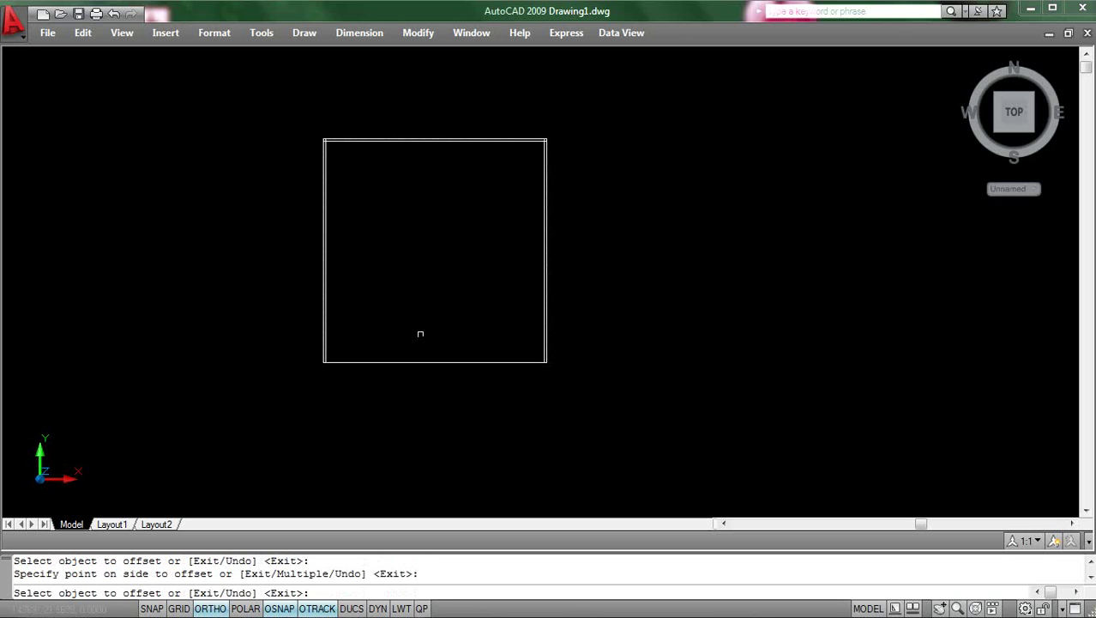
pyautogui.click(425, 363)
pyautogui.click(418, 316)
pyautogui.scroll(2, 318, 161)
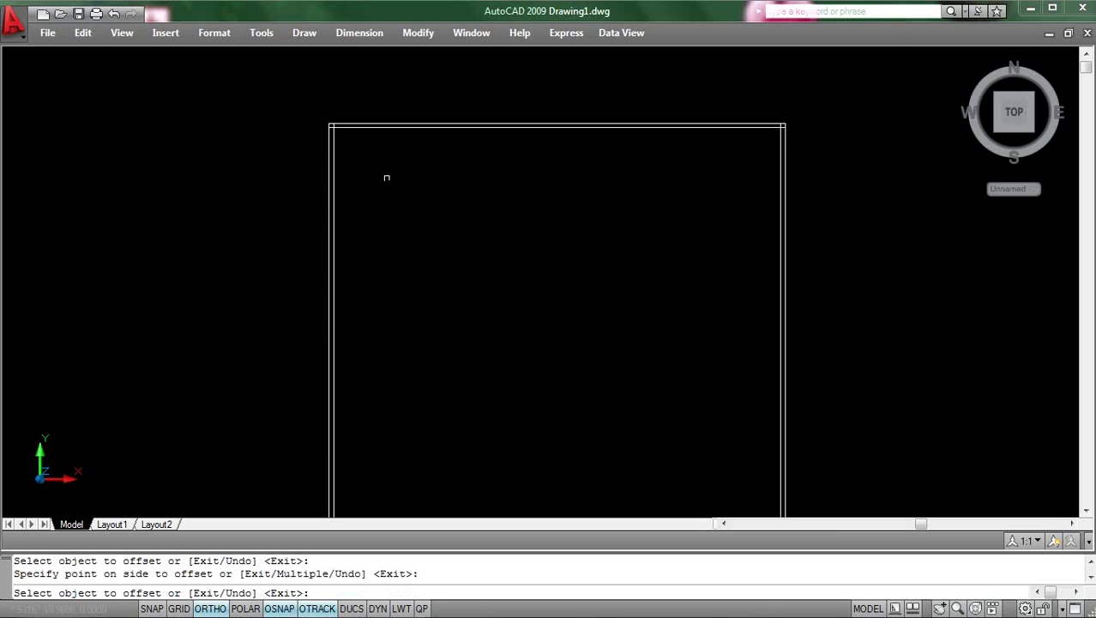
pyautogui.scroll(2, 381, 232)
pyautogui.moveTo(537, 277); pyautogui.dragTo(489, 299, button='middle')
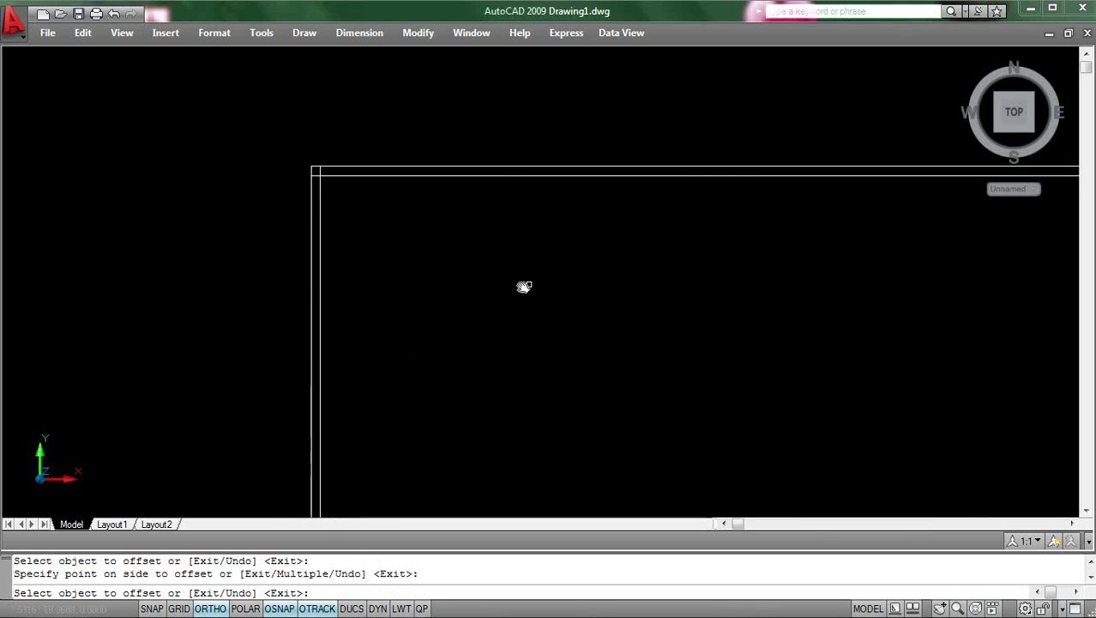
pyautogui.press('Escape')
pyautogui.press('Escape')
pyautogui.press('Escape')
# Offset the inner top wall line 0.25 downward.
pyautogui.write('o')
pyautogui.press('Return')
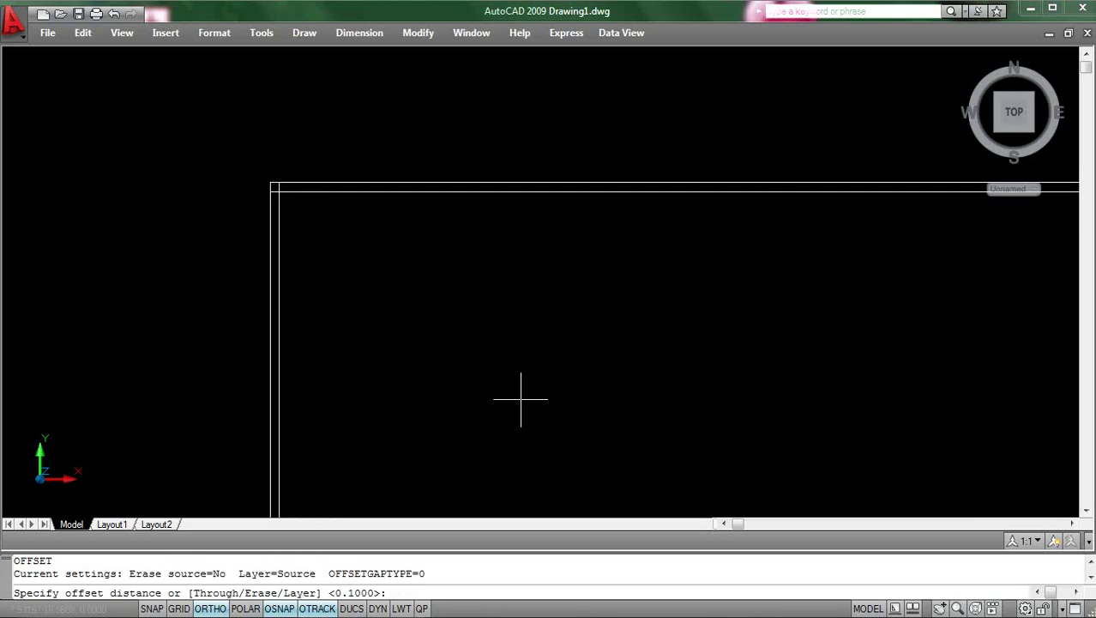
pyautogui.write('5')
pyautogui.press('Return')
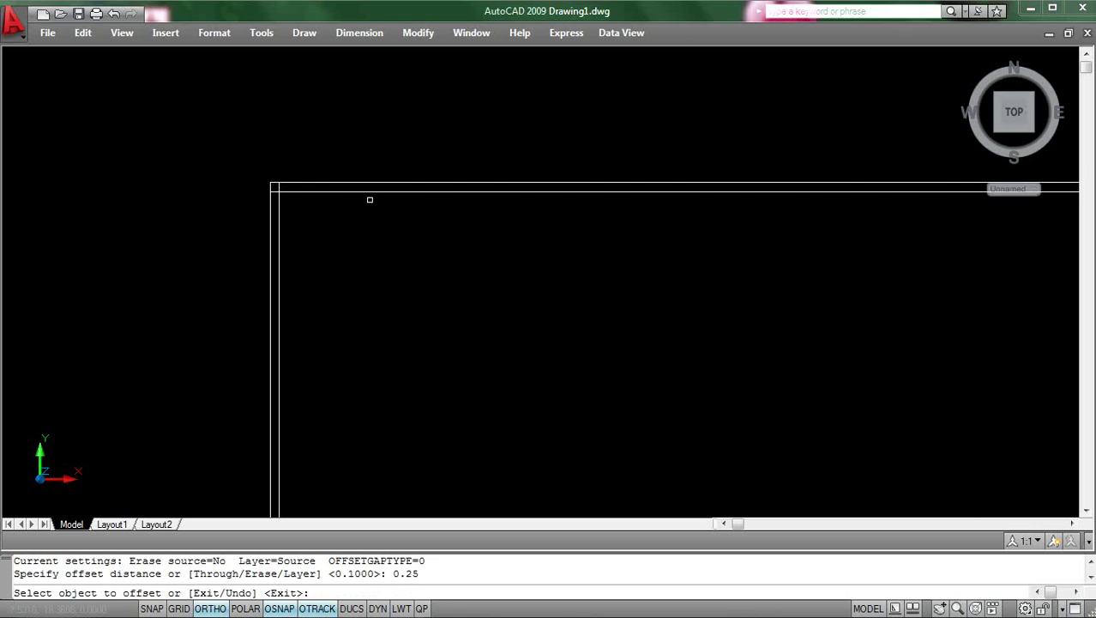
pyautogui.click(363, 189)
pyautogui.click(362, 249)
pyautogui.press('Escape')
# Offset that new line a further 1 unit downward.
pyautogui.press('Return')
pyautogui.write('1')
pyautogui.press('Return')
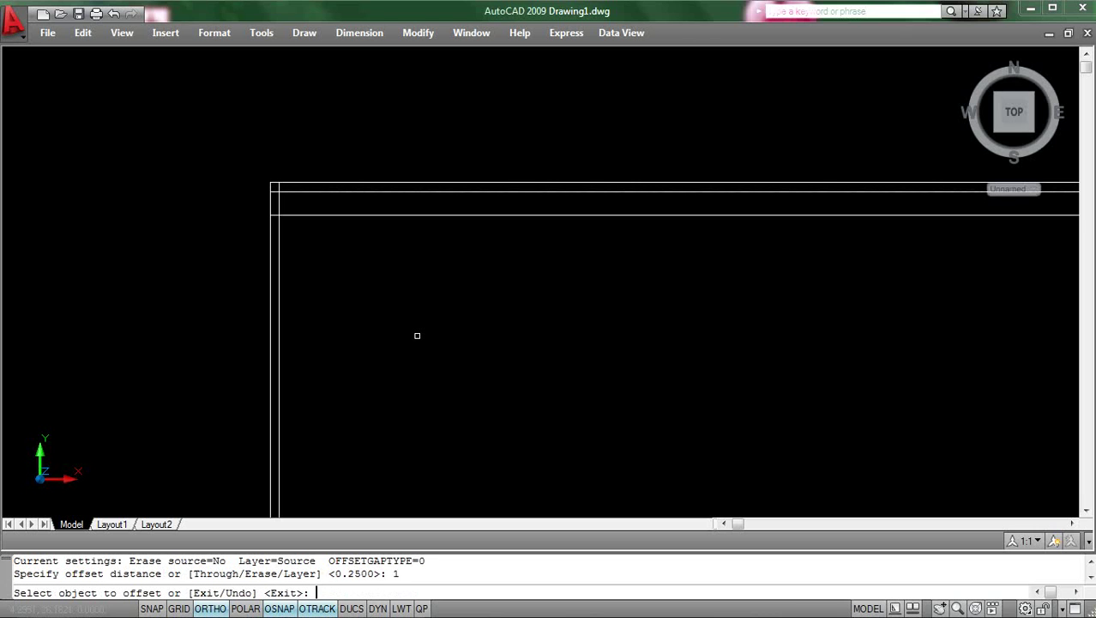
pyautogui.click(388, 211)
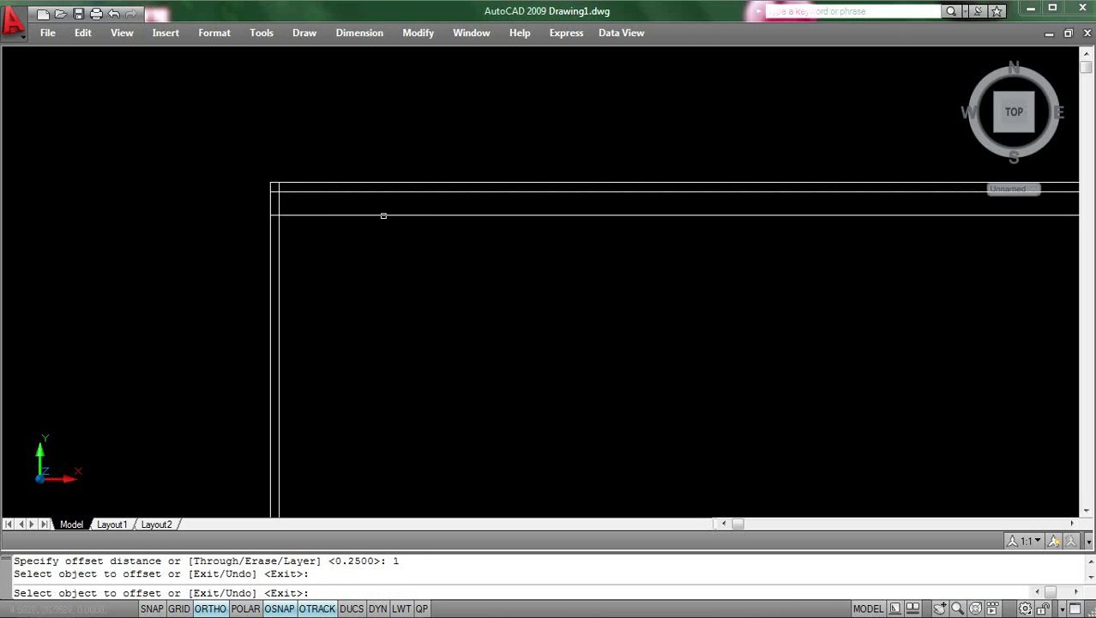
pyautogui.click(383, 215)
pyautogui.click(395, 283)
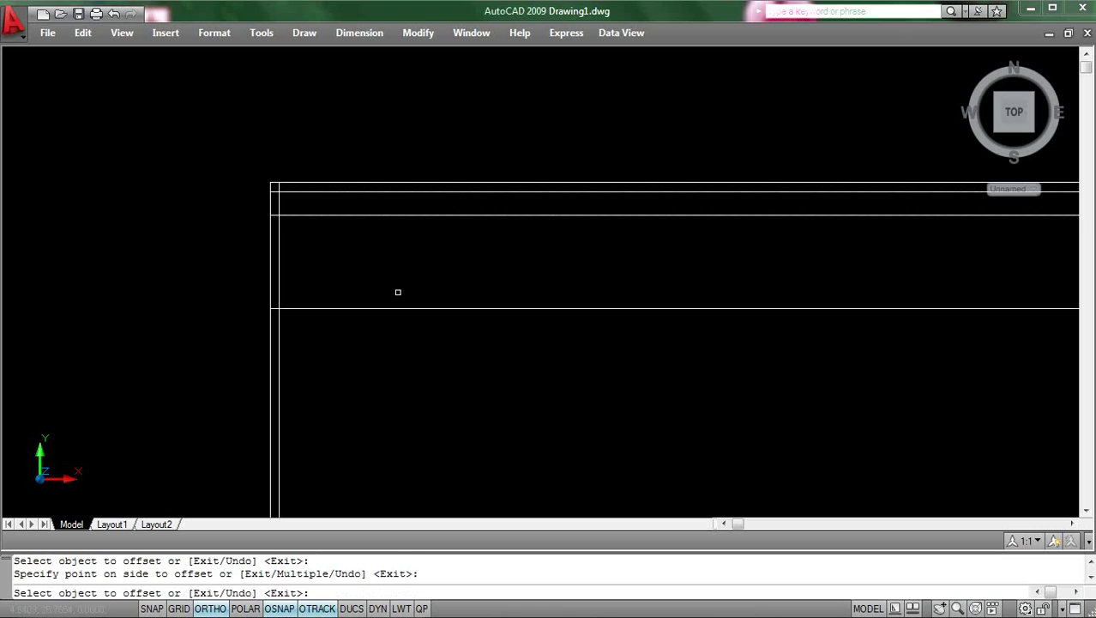
# Trim the left wall and helper lines to open a doorway, using all objects as edges.
pyautogui.press('Escape')
pyautogui.press('Escape')
pyautogui.press('Escape')
pyautogui.press('Return')
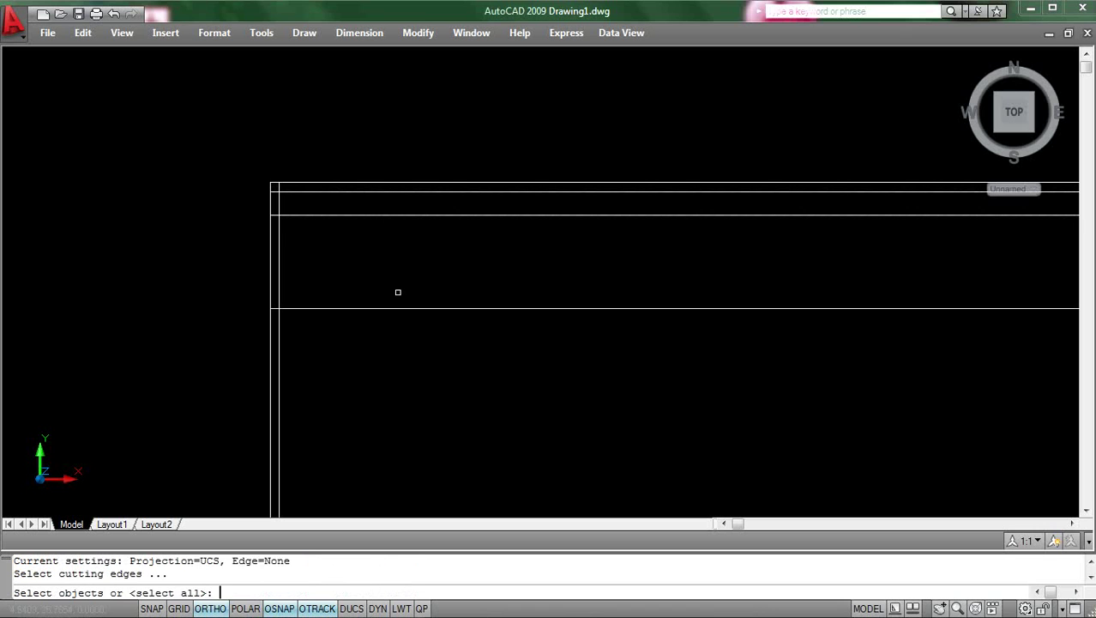
pyautogui.press('Return')
pyautogui.click(392, 271)
pyautogui.click(211, 257)
pyautogui.click(446, 384)
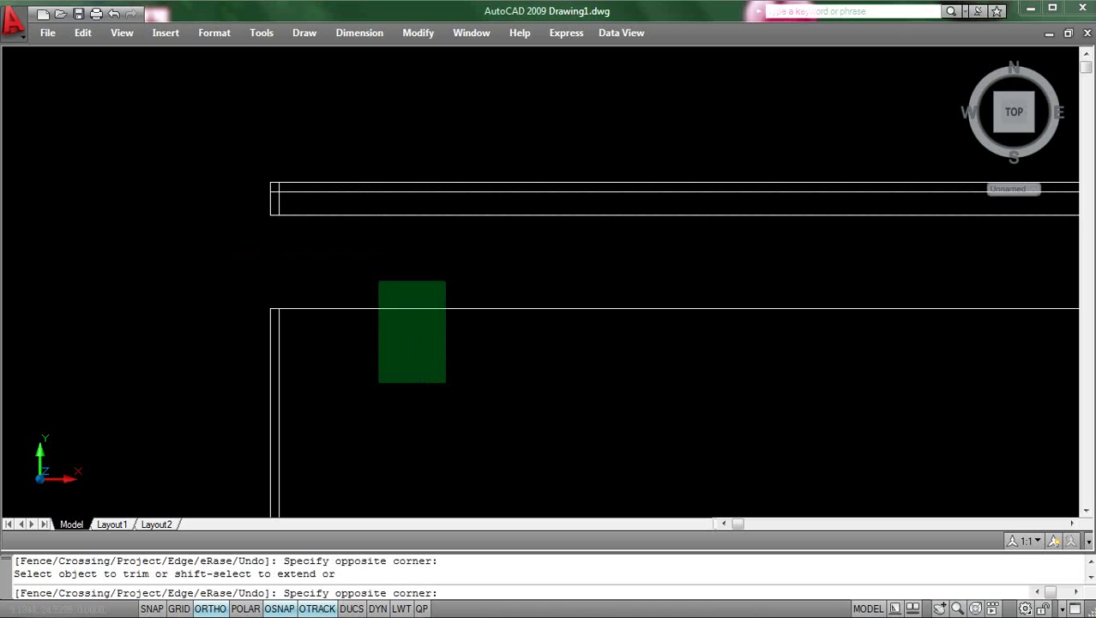
pyautogui.click(331, 207)
pyautogui.scroll(5, 269, 187)
pyautogui.click(304, 199)
pyautogui.click(294, 231)
pyautogui.click(357, 180)
pyautogui.scroll(-3, 789, 382)
pyautogui.scroll(-2, 789, 382)
# Trim the overlapping lines at the square's top-right corner.
pyautogui.moveTo(789, 382); pyautogui.dragTo(150, 384, button='middle')
pyautogui.scroll(3, 473, 328)
pyautogui.click(563, 411)
pyautogui.click(539, 367)
pyautogui.click(475, 286)
pyautogui.click(386, 223)
# Trim the inner line overlaps at the bottom-right corner.
pyautogui.scroll(-3, 306, 437)
pyautogui.moveTo(450, 453); pyautogui.dragTo(598, 178, button='middle')
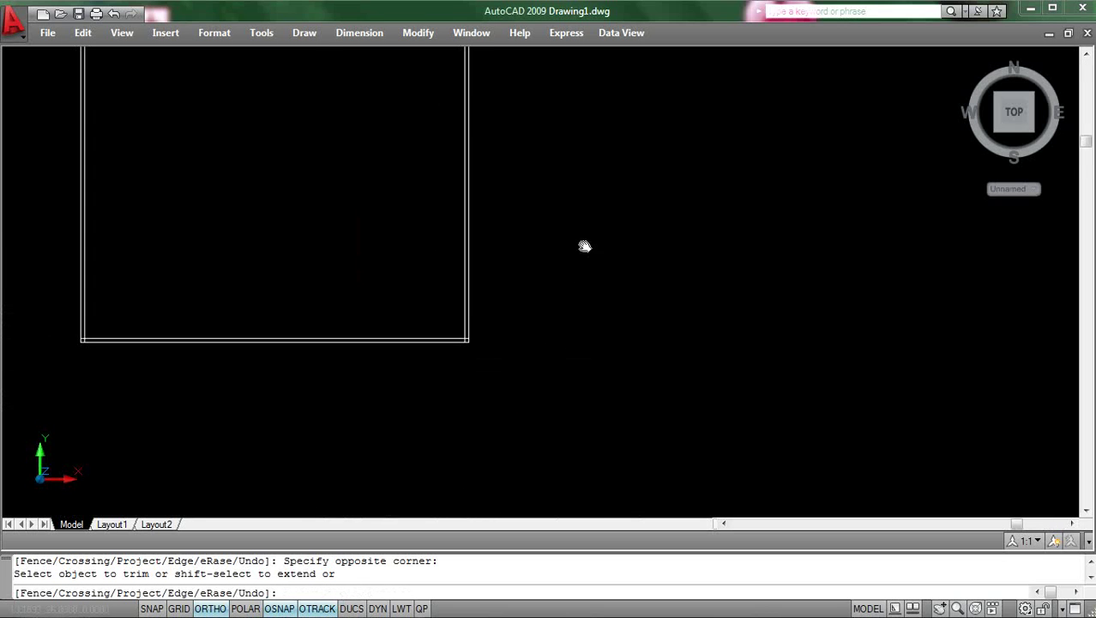
pyautogui.scroll(5, 488, 313)
pyautogui.scroll(8, 448, 356)
pyautogui.scroll(5, 395, 296)
pyautogui.click(399, 268)
pyautogui.click(359, 169)
pyautogui.click(257, 330)
# Inspect the bottom-left corner, view the whole square, and end trimming.
pyautogui.scroll(-10, 483, 321)
pyautogui.moveTo(257, 420); pyautogui.dragTo(511, 423, button='middle')
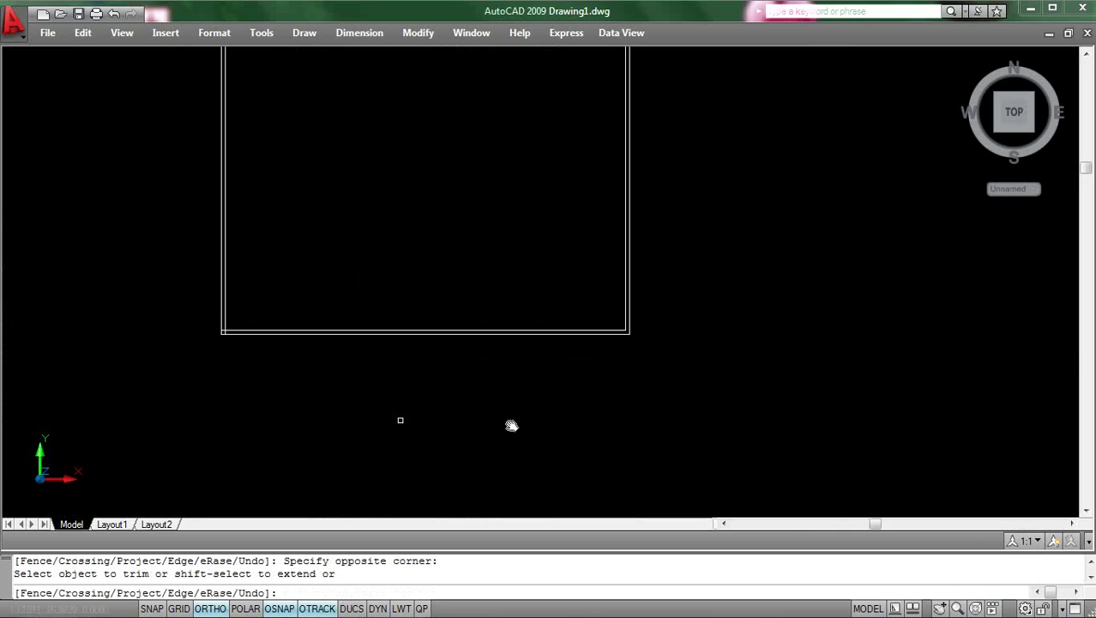
pyautogui.scroll(6, 110, 443)
pyautogui.scroll(-4, 115, 442)
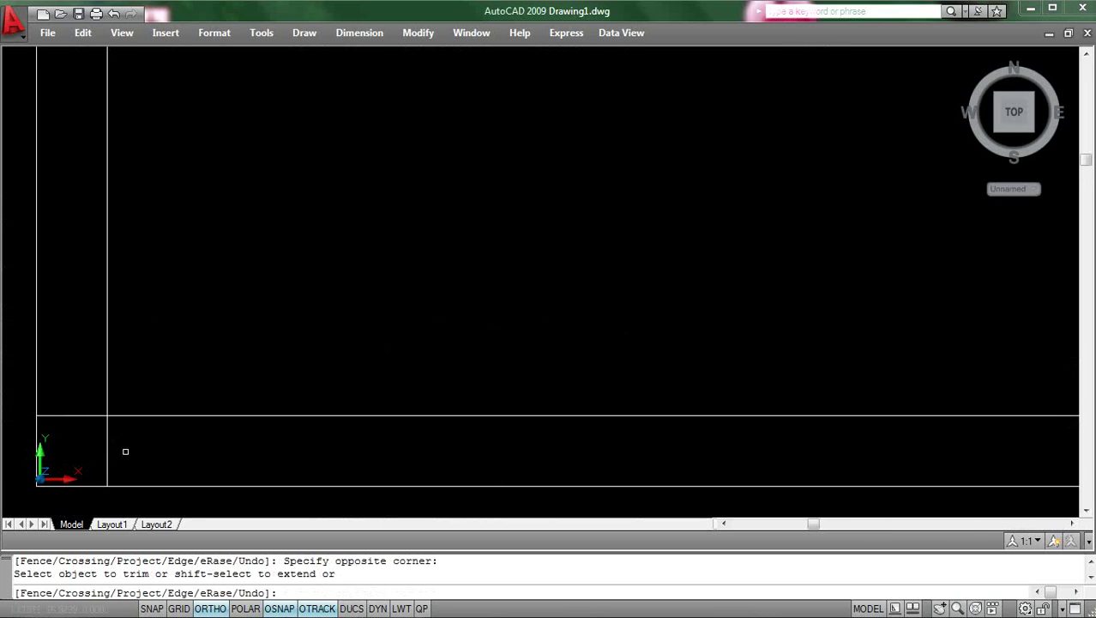
pyautogui.scroll(4, 446, 257)
pyautogui.scroll(-4, 491, 247)
pyautogui.scroll(2, 630, 159)
pyautogui.scroll(-1, 549, 214)
pyautogui.moveTo(460, 281)
pyautogui.mouseDown(button='middle')
pyautogui.moveTo(420, 360)
pyautogui.moveTo(416, 418)
pyautogui.mouseUp(button='middle')
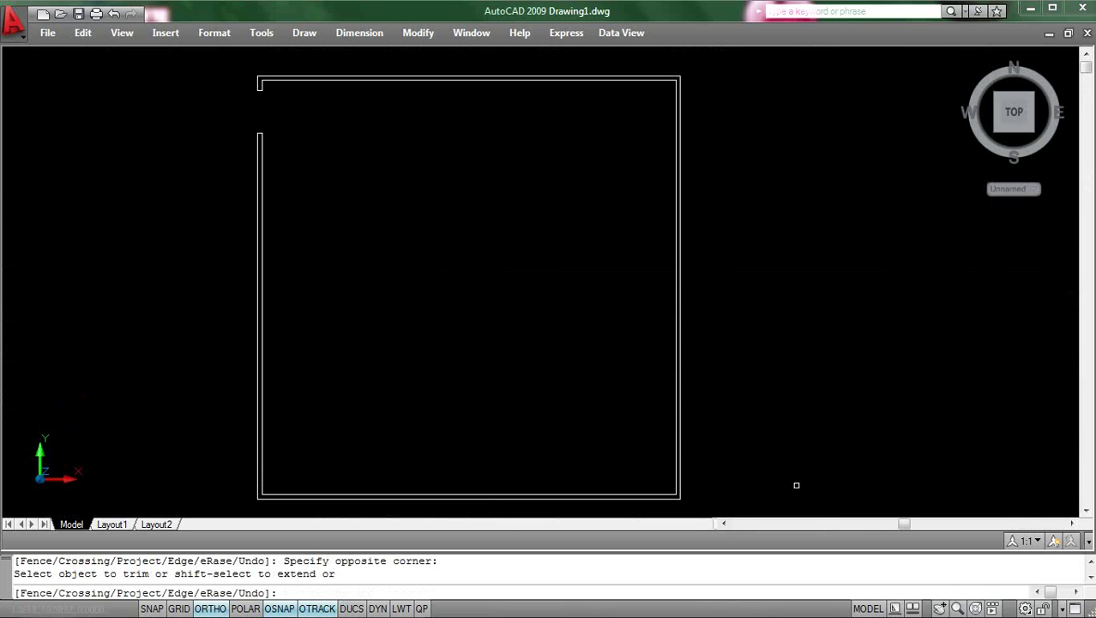
pyautogui.press('Escape')
pyautogui.press('Escape')
pyautogui.write('bo')
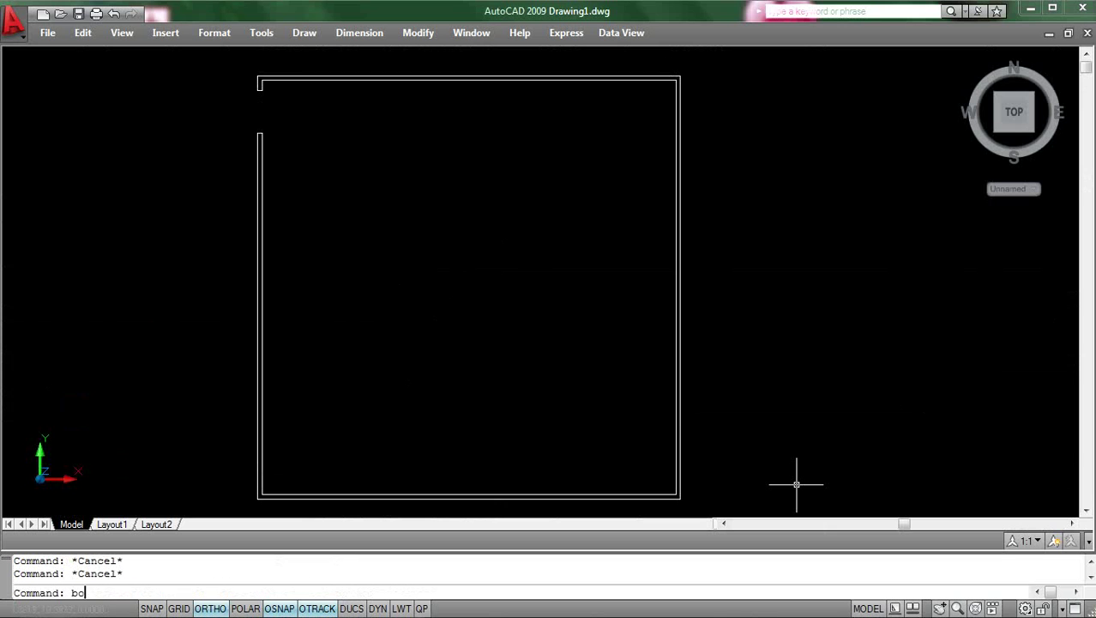
# Create a closed boundary polyline by picking a point between the double wall lines.
pyautogui.press('Return')
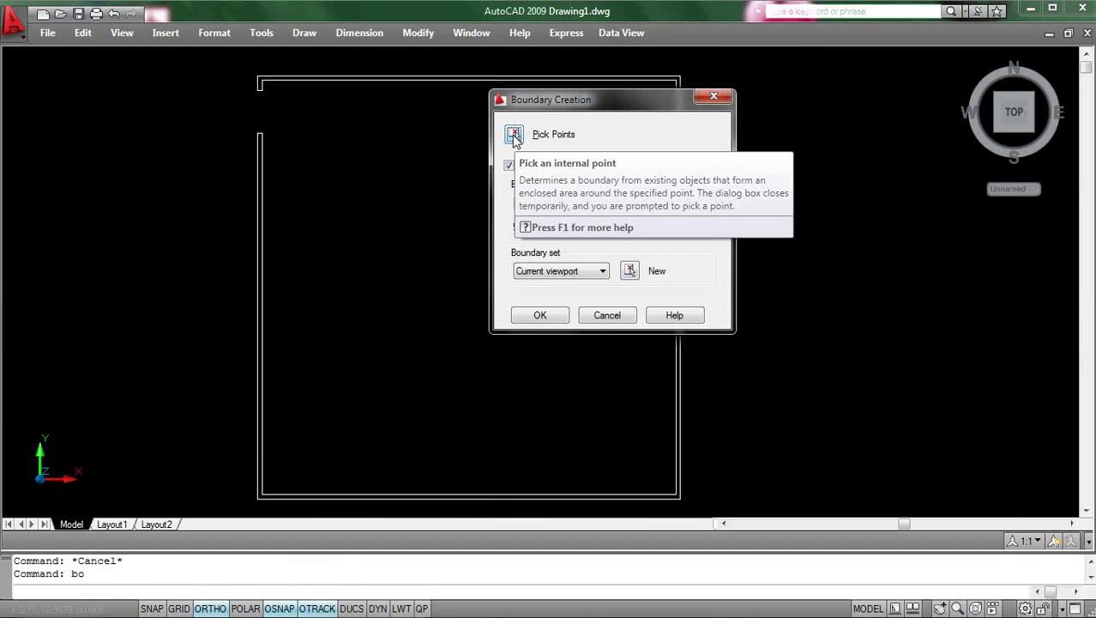
pyautogui.click(282, 79)
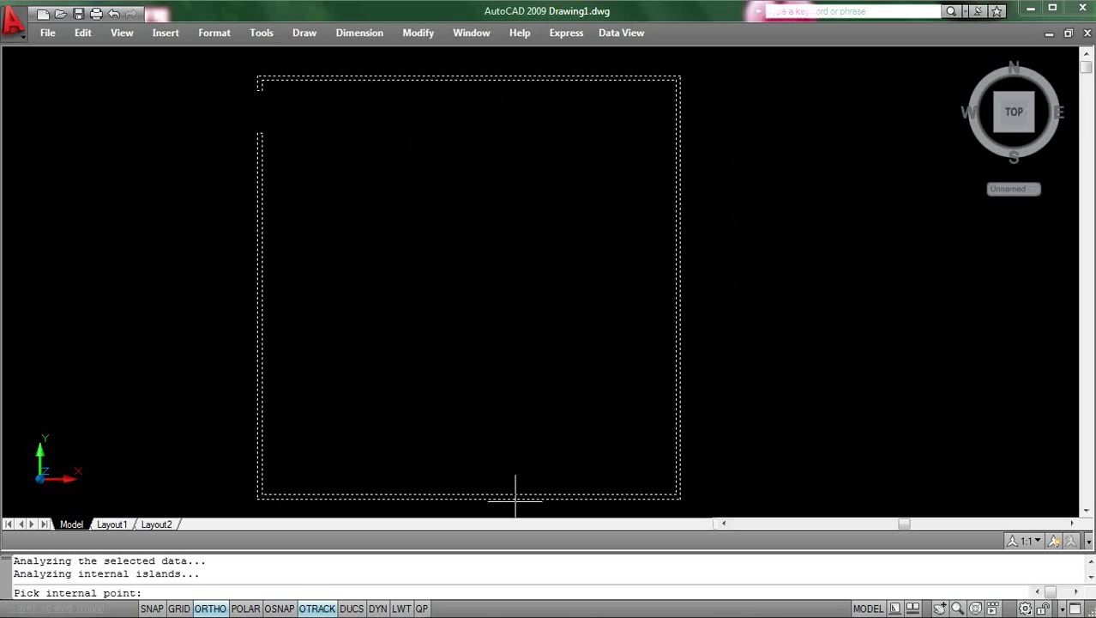
pyautogui.press('Return')
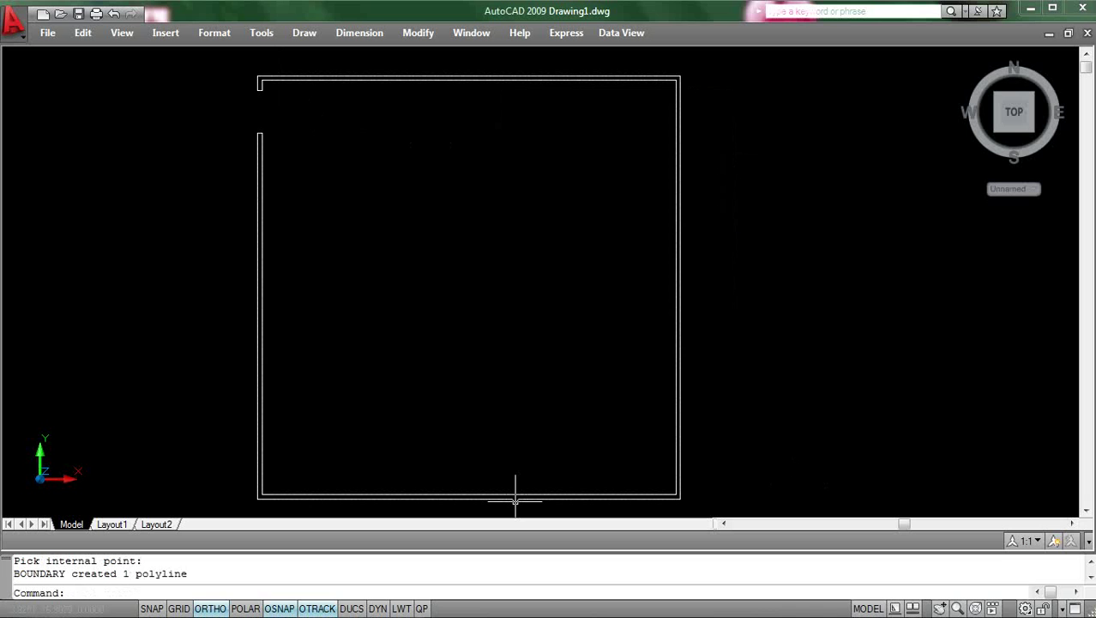
pyautogui.press('Escape')
pyautogui.press('Escape')
# Set SW Isometric as the current view in the View Manager.
pyautogui.press('Return')
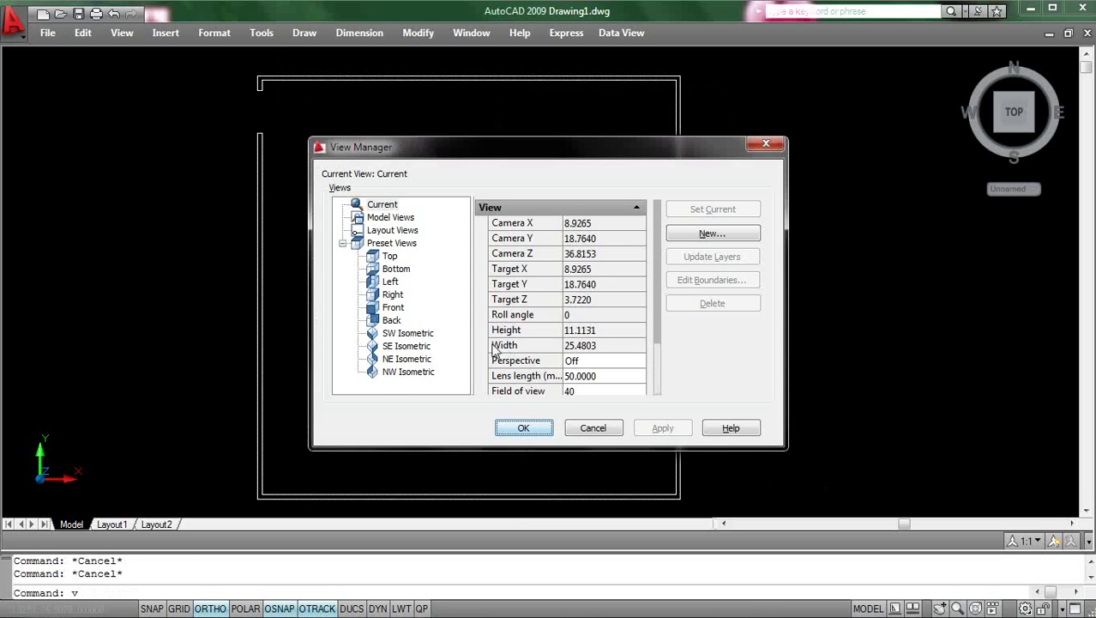
pyautogui.click(408, 332)
pyautogui.click(709, 209)
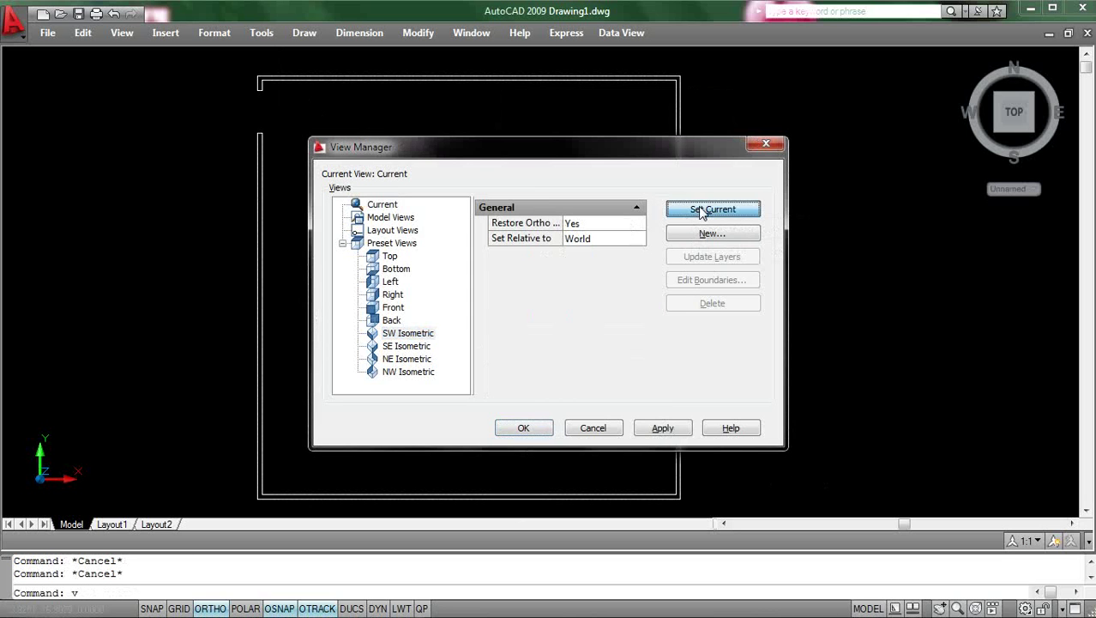
pyautogui.click(523, 427)
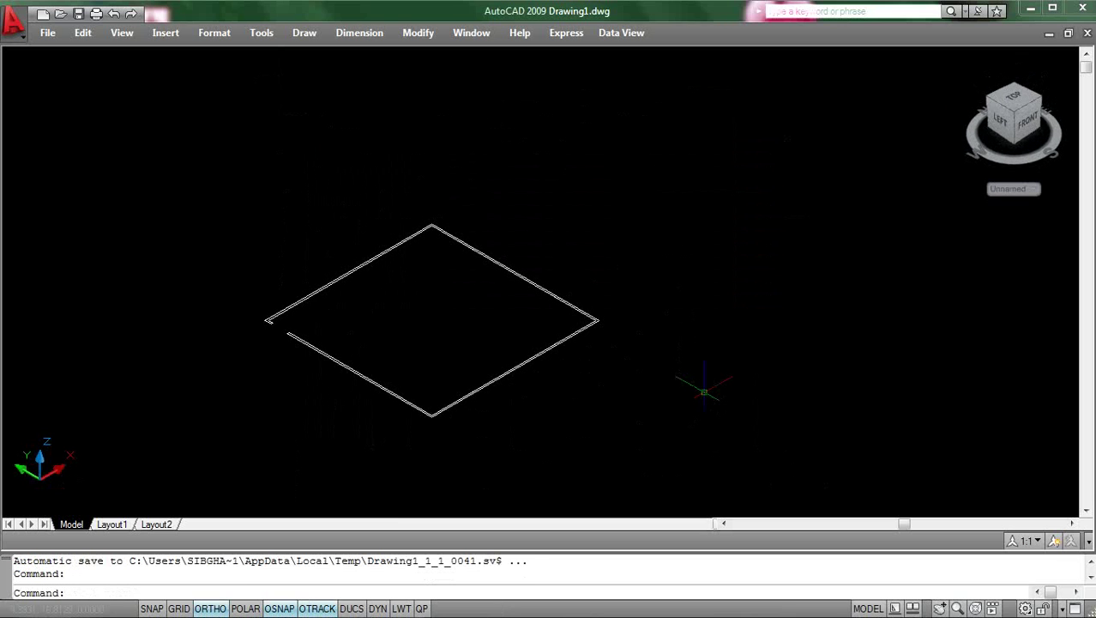
pyautogui.press('Escape')
pyautogui.press('Escape')
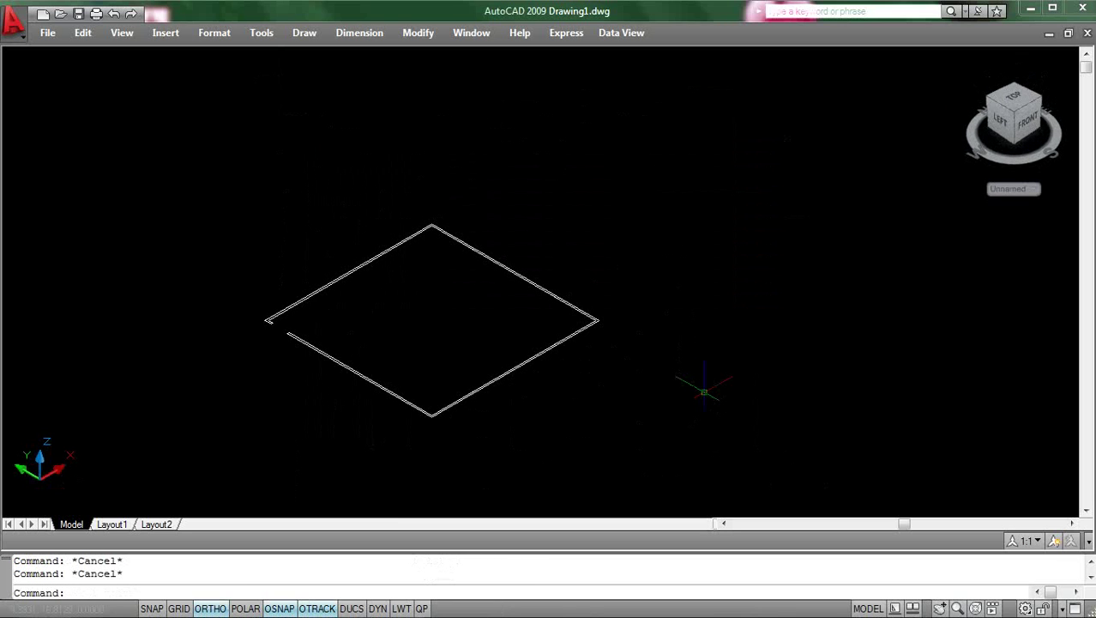
pyautogui.write('ext')
pyautogui.press('Return')
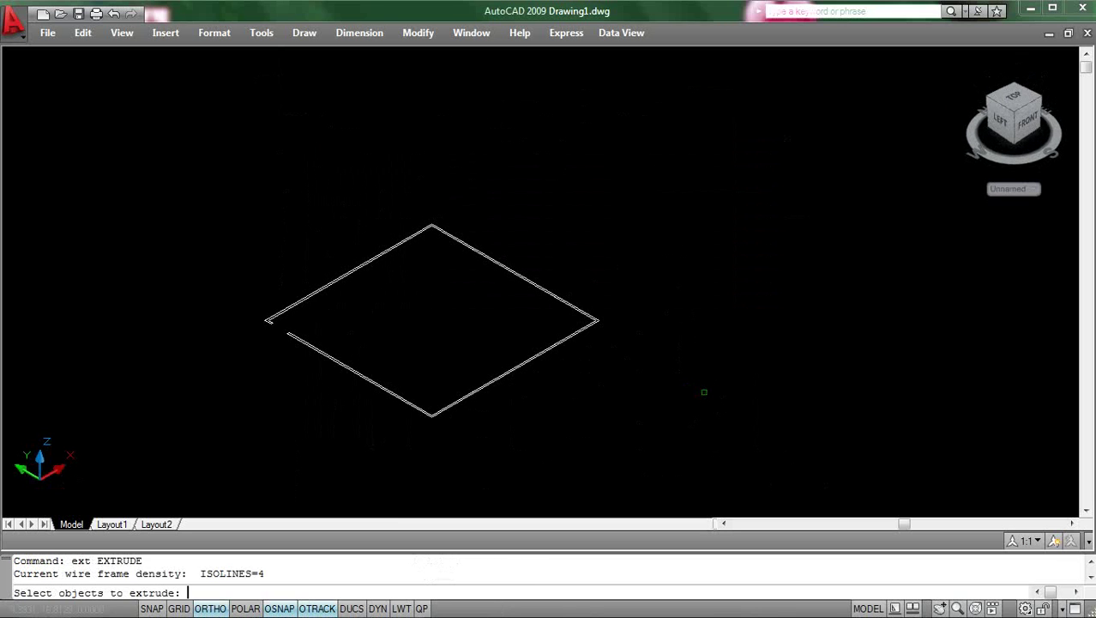
# Extrude the window-selected wall outline 3 units high into solid walls.
pyautogui.click(563, 480)
pyautogui.click(431, 355)
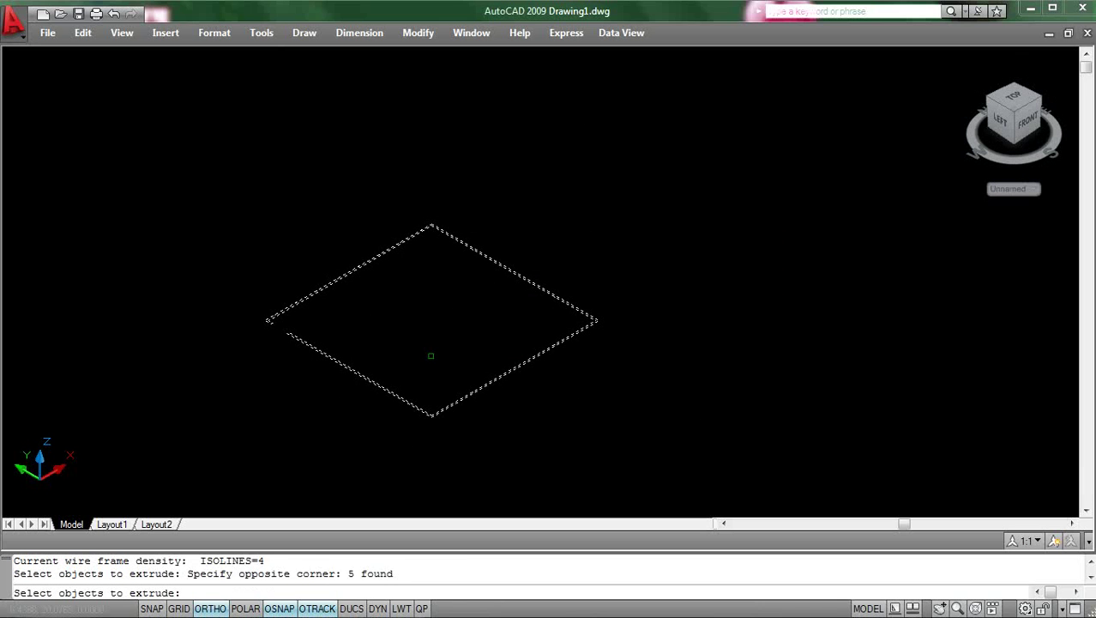
pyautogui.press('Return')
pyautogui.press('Return')
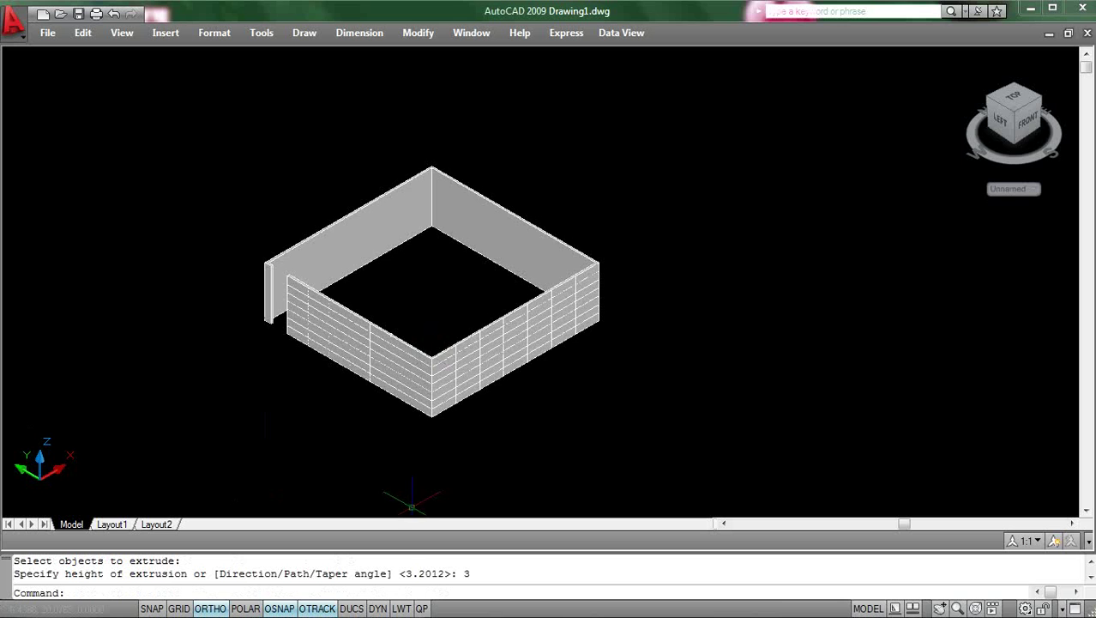
# Delete the duplicate overlapping left wall piece and recentre the wall model in view.
pyautogui.scroll(5, 412, 482)
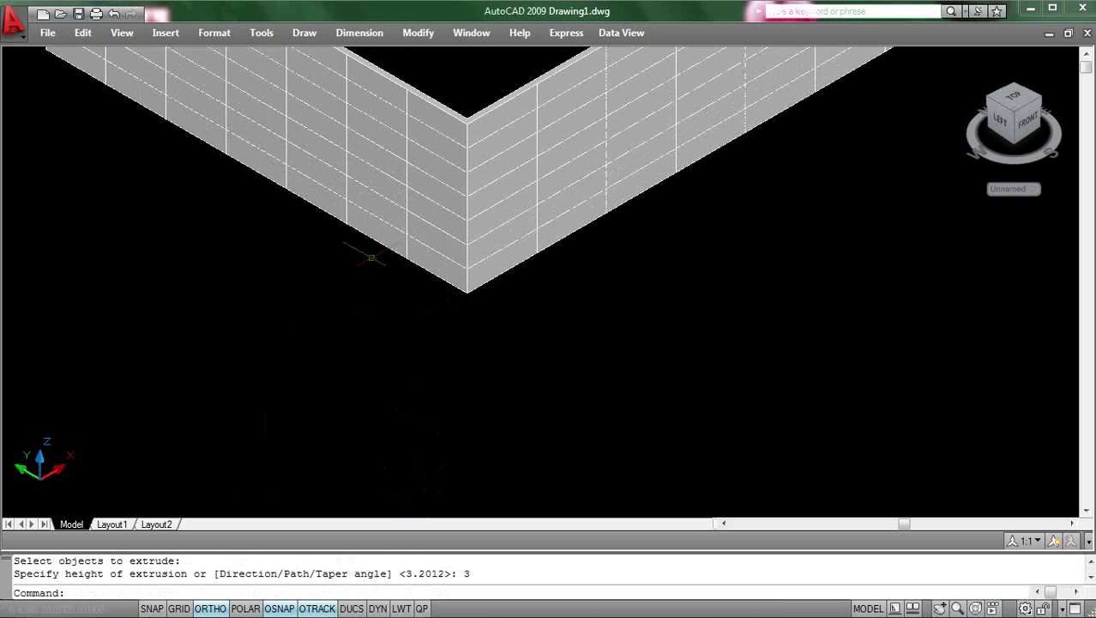
pyautogui.click(377, 174)
pyautogui.press('Delete')
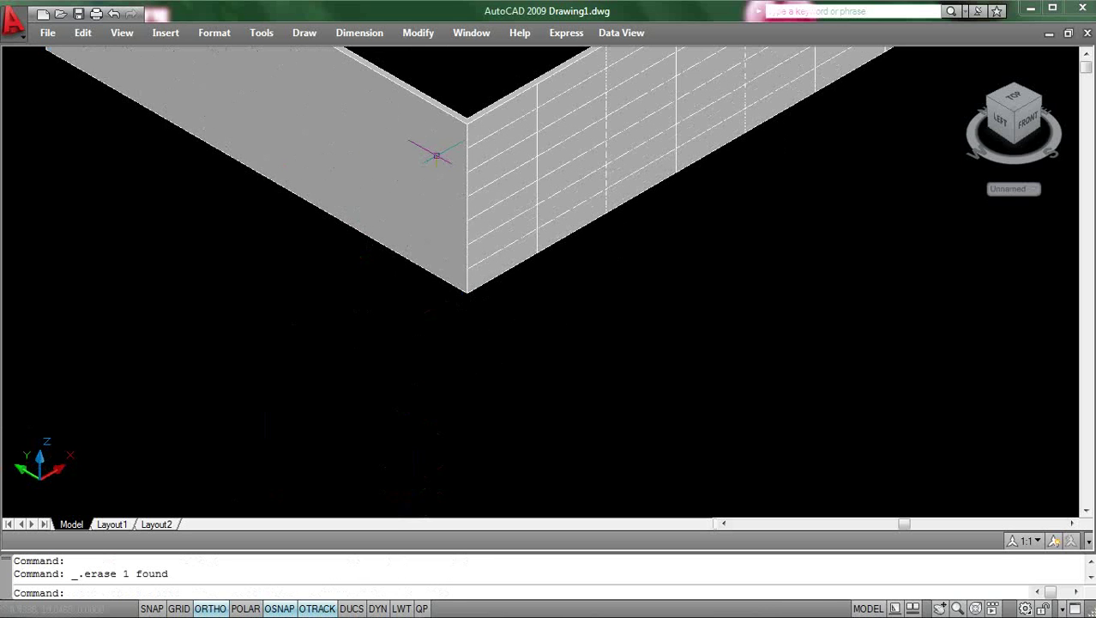
pyautogui.scroll(-7, 452, 266)
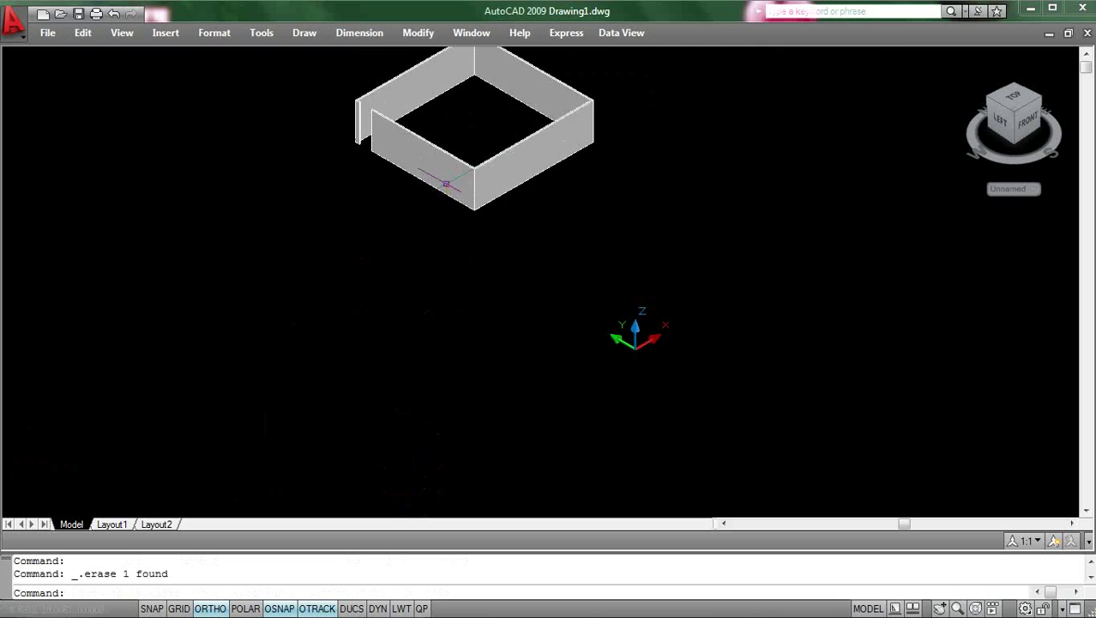
pyautogui.scroll(1, 452, 266)
pyautogui.scroll(3, 452, 266)
pyautogui.scroll(1, 452, 266)
pyautogui.moveTo(452, 266); pyautogui.dragTo(389, 332, button='middle')
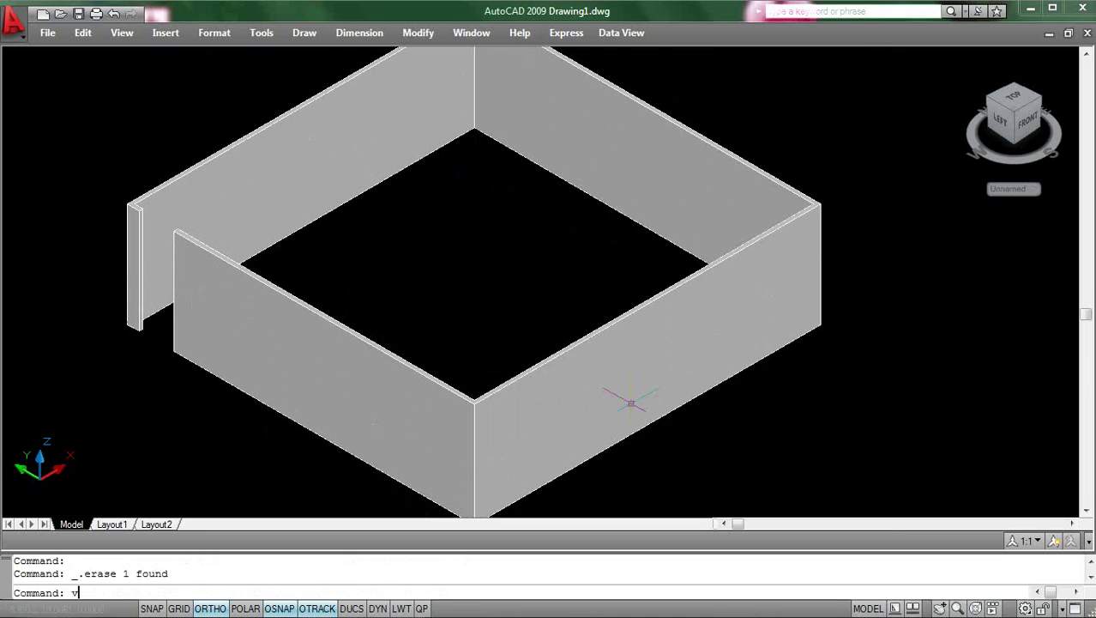
# Switch the drawing back to the Top view.
pyautogui.press('Return')
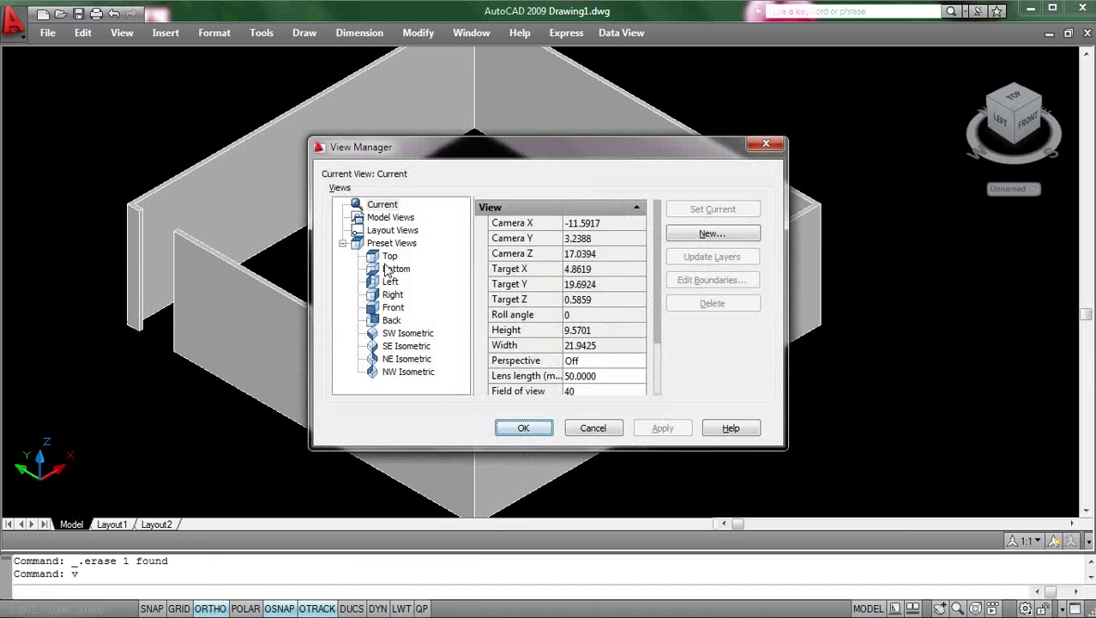
pyautogui.click(376, 259)
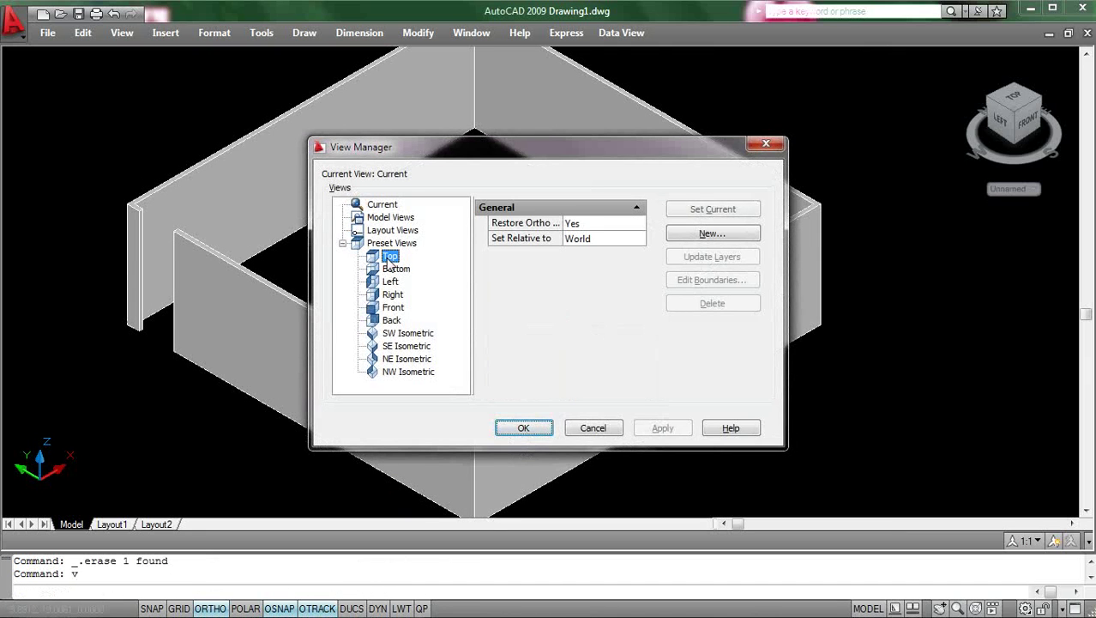
pyautogui.click(523, 427)
# Window-select the whole square and delete it, leaving the drawing empty.
pyautogui.moveTo(532, 257); pyautogui.dragTo(486, 293, button='middle')
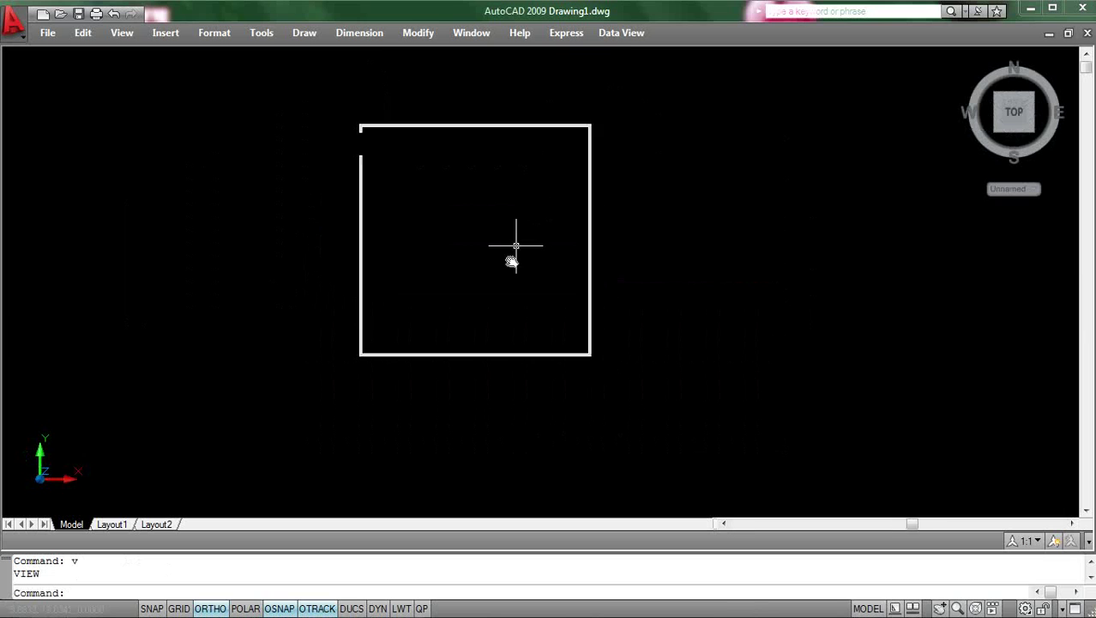
pyautogui.scroll(2, 480, 304)
pyautogui.moveTo(414, 272); pyautogui.dragTo(437, 275, button='middle')
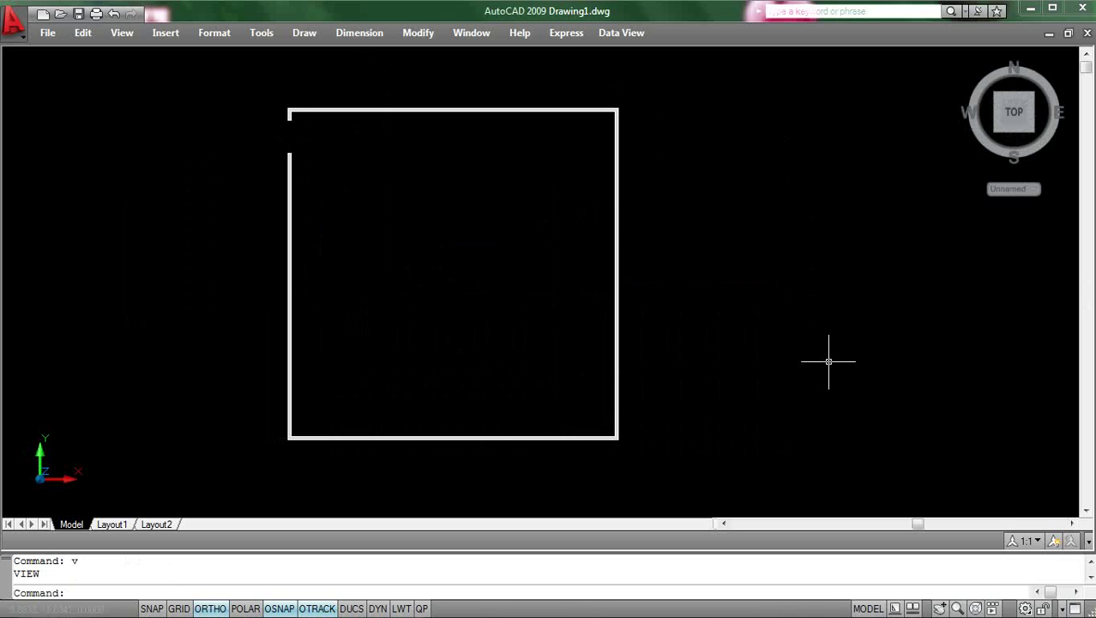
pyautogui.click(739, 511)
pyautogui.click(213, 74)
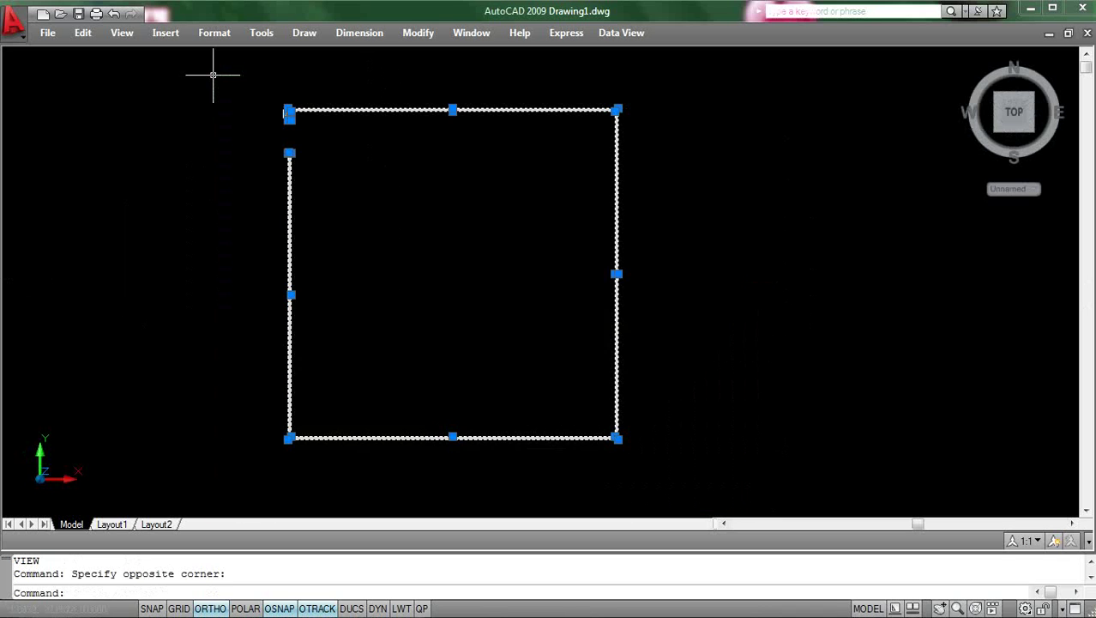
pyautogui.press('Delete')
pyautogui.press('Escape')
pyautogui.press('Escape')
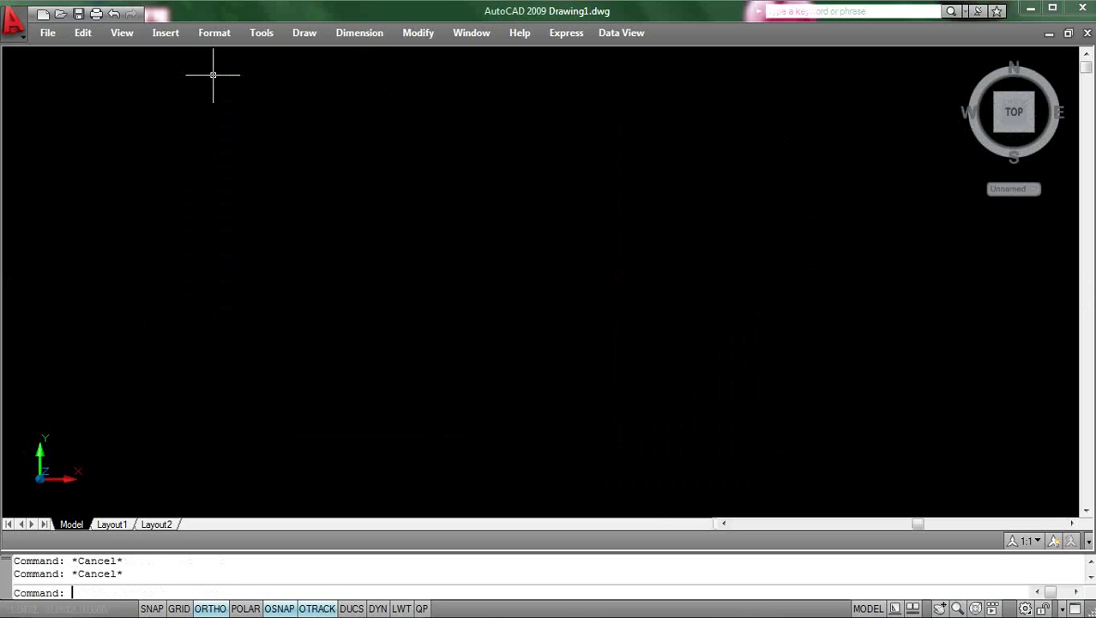
pyautogui.write('c')
pyautogui.press('Return')
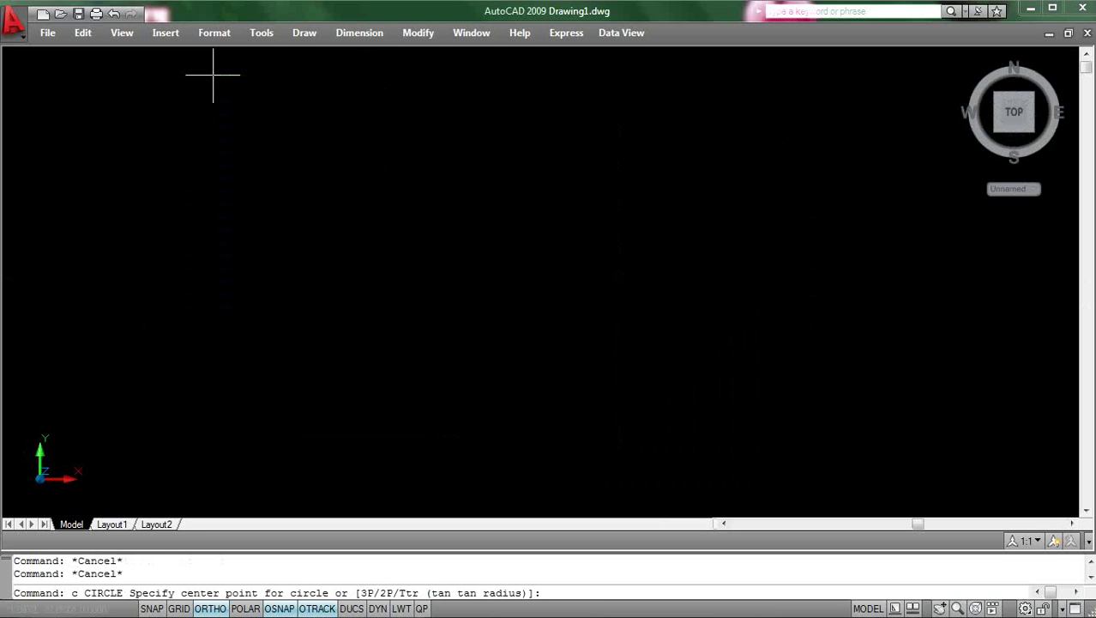
# Draw a circle of radius 0.5 and zoom in on it.
pyautogui.click(412, 208)
pyautogui.write('0.')
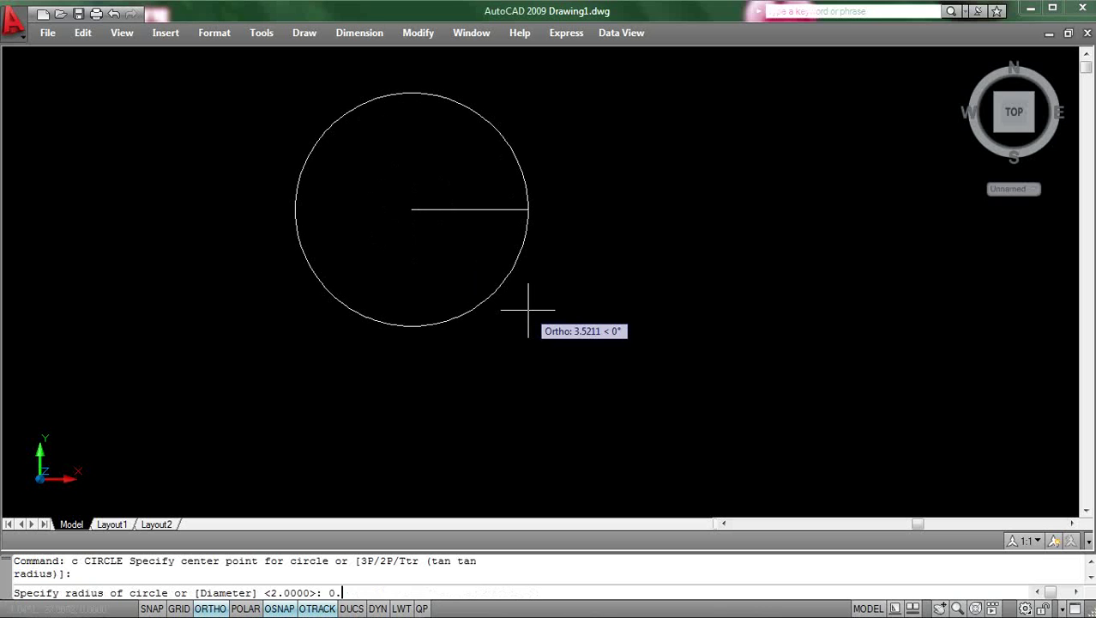
pyautogui.write('5')
pyautogui.press('Return')
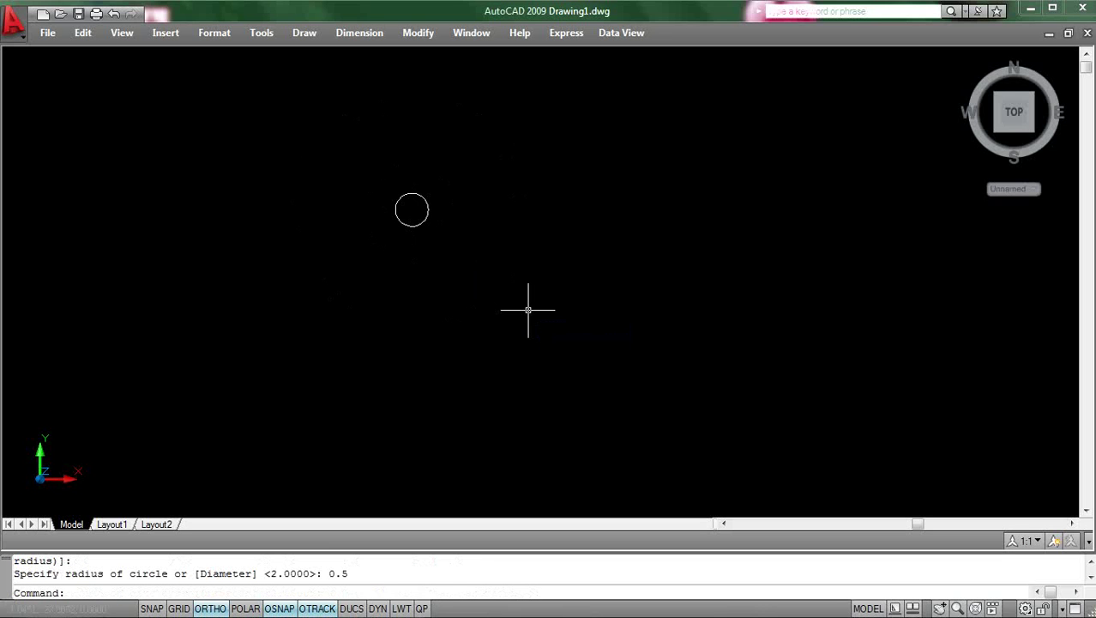
pyautogui.scroll(6, 379, 206)
pyautogui.scroll(1, 423, 238)
pyautogui.moveTo(344, 223); pyautogui.dragTo(379, 285, button='middle')
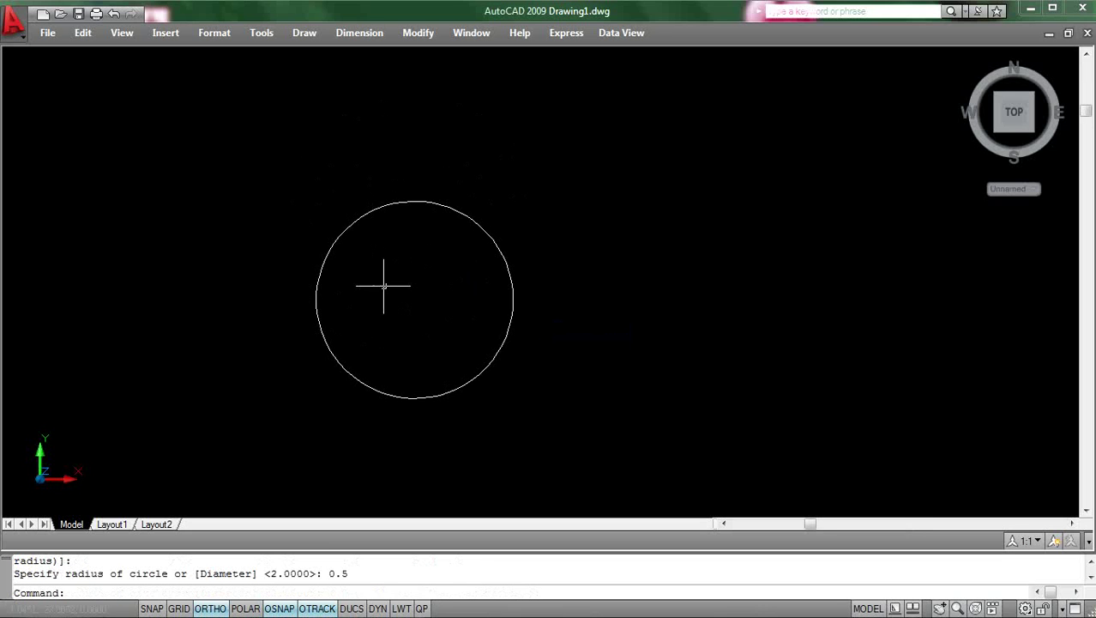
pyautogui.press('Escape')
pyautogui.press('Escape')
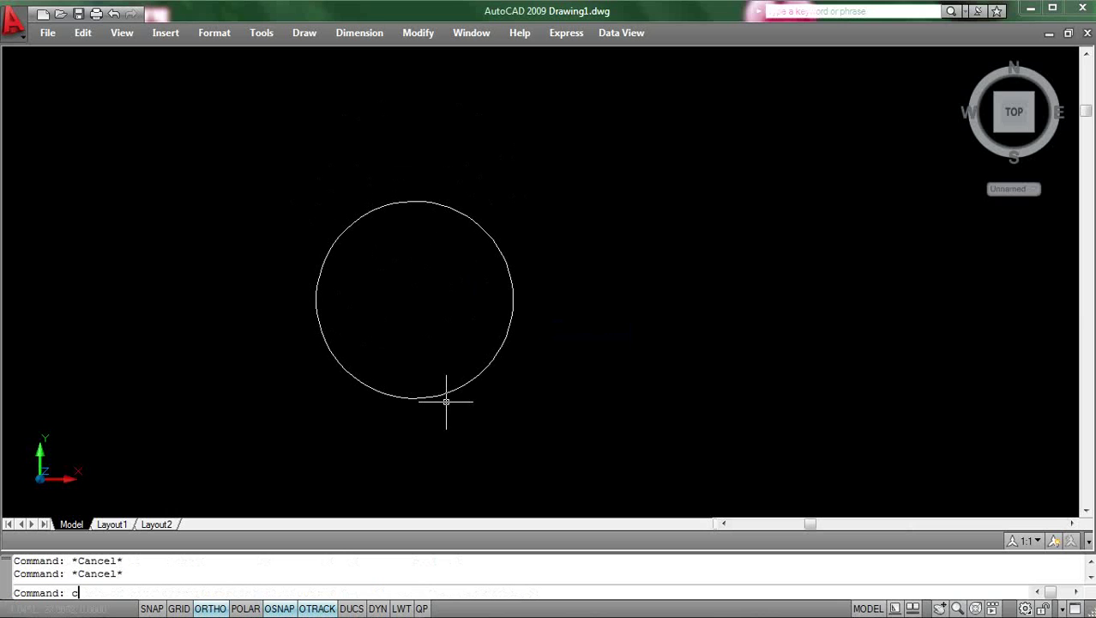
# Draw a tiny circle centred on the top quadrant of the 0.5 circle.
pyautogui.press('Return')
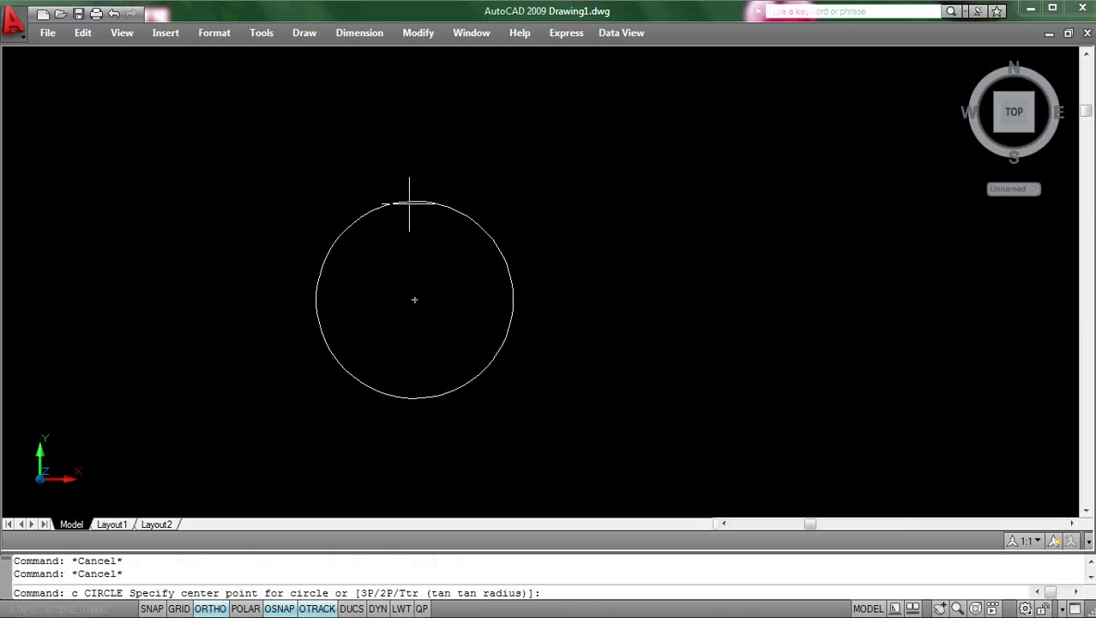
pyautogui.click(409, 202)
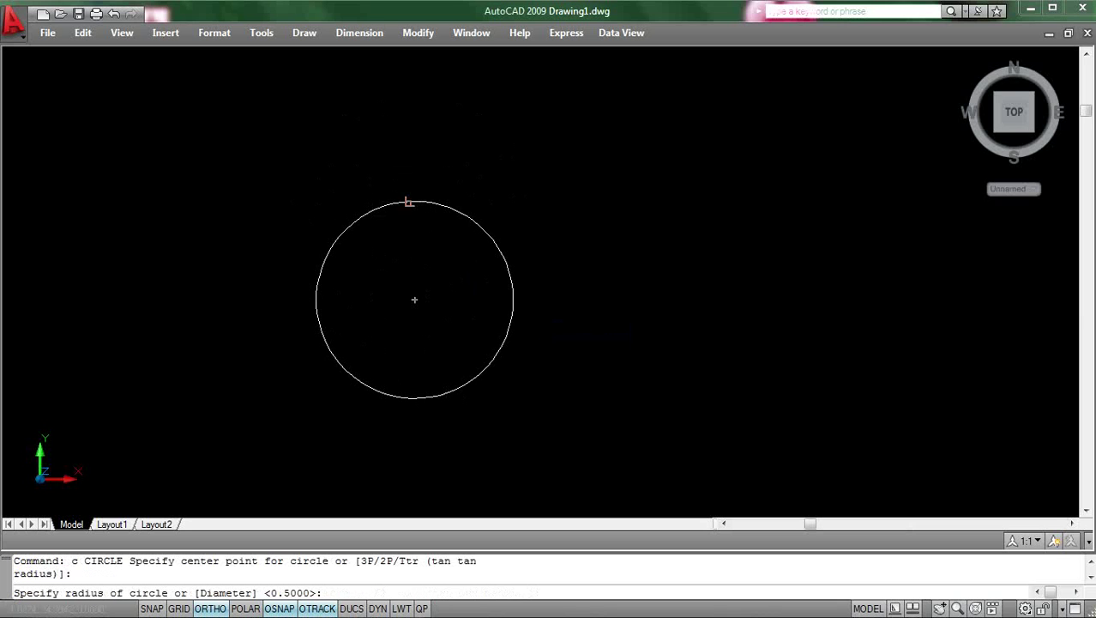
pyautogui.click(409, 203)
pyautogui.press('Escape')
pyautogui.press('Escape')
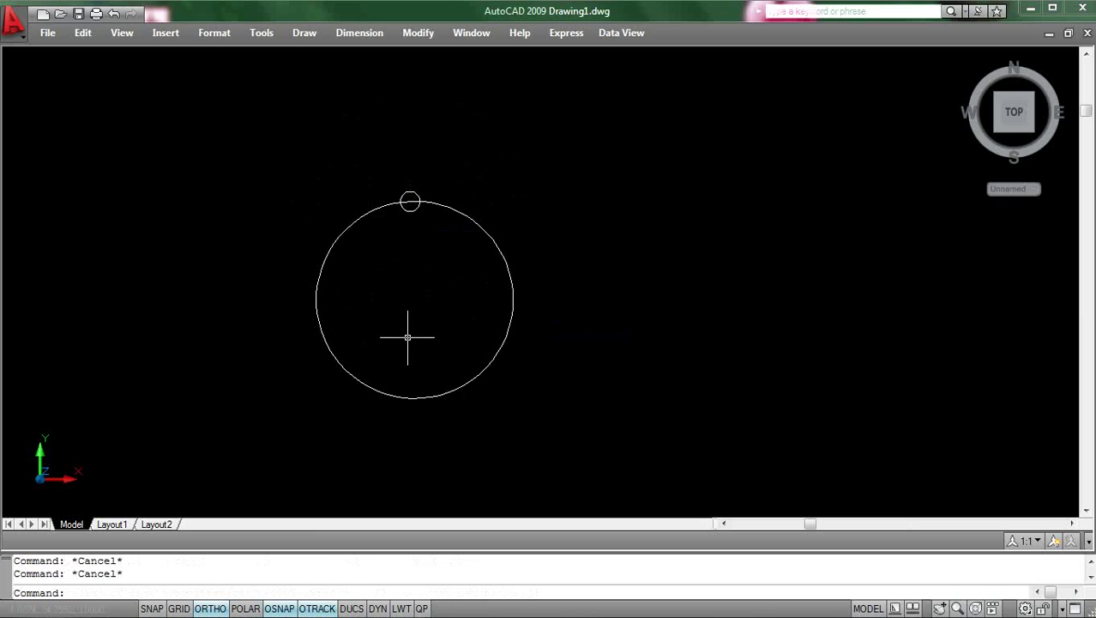
pyautogui.write('co')
pyautogui.press('Return')
# Copy the small circle from its centre base point, with Ortho turned off via F8.
pyautogui.click(418, 250)
pyautogui.click(396, 211)
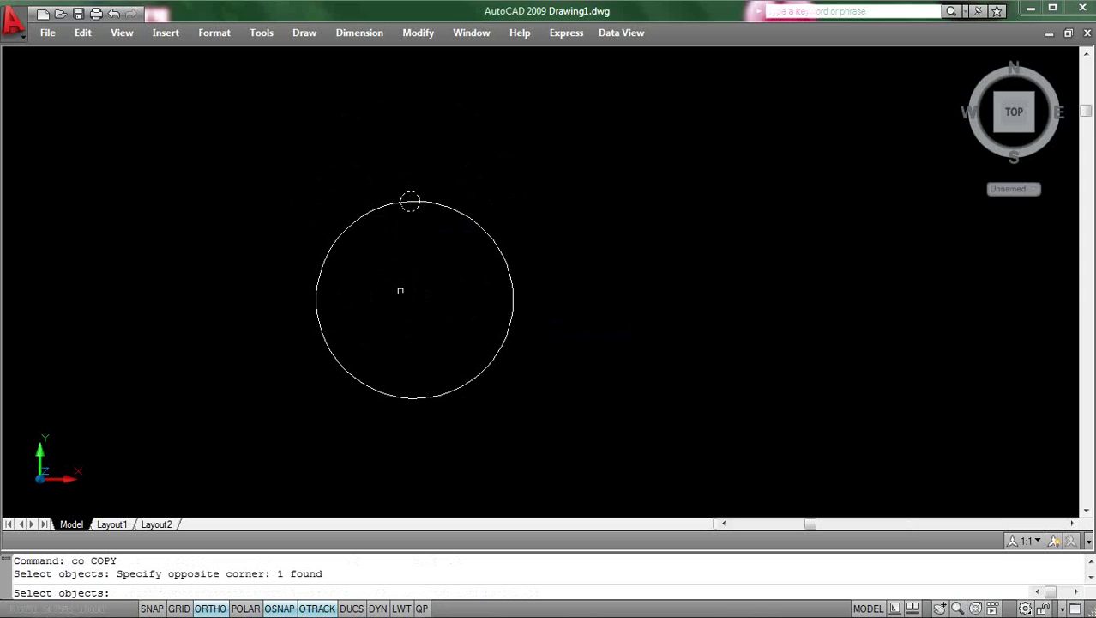
pyautogui.press('Return')
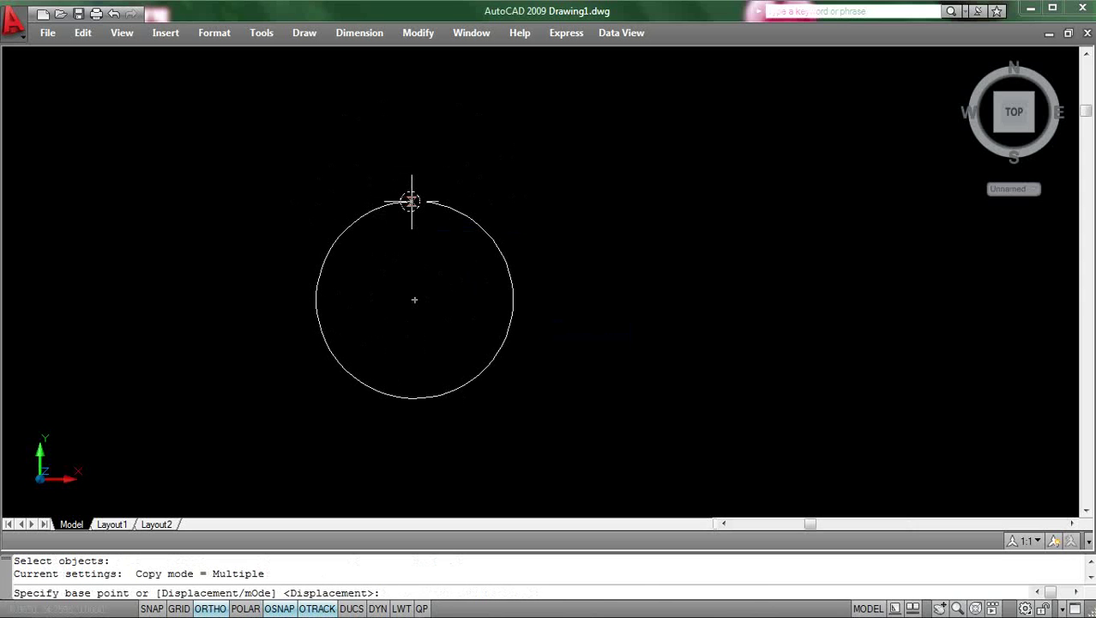
pyautogui.click(411, 201)
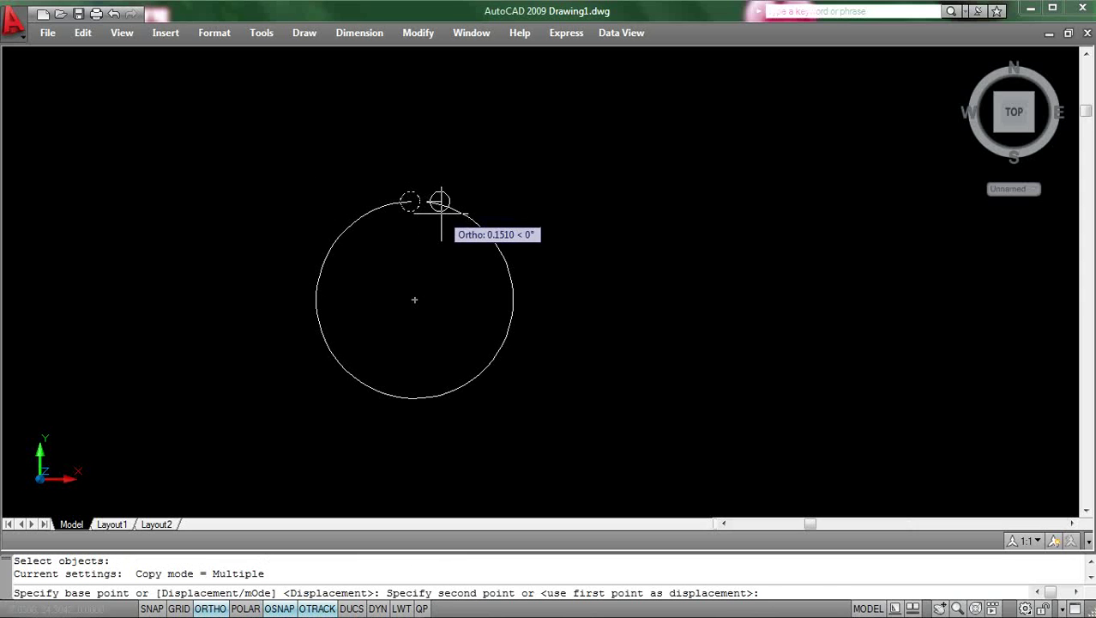
pyautogui.press('F8')
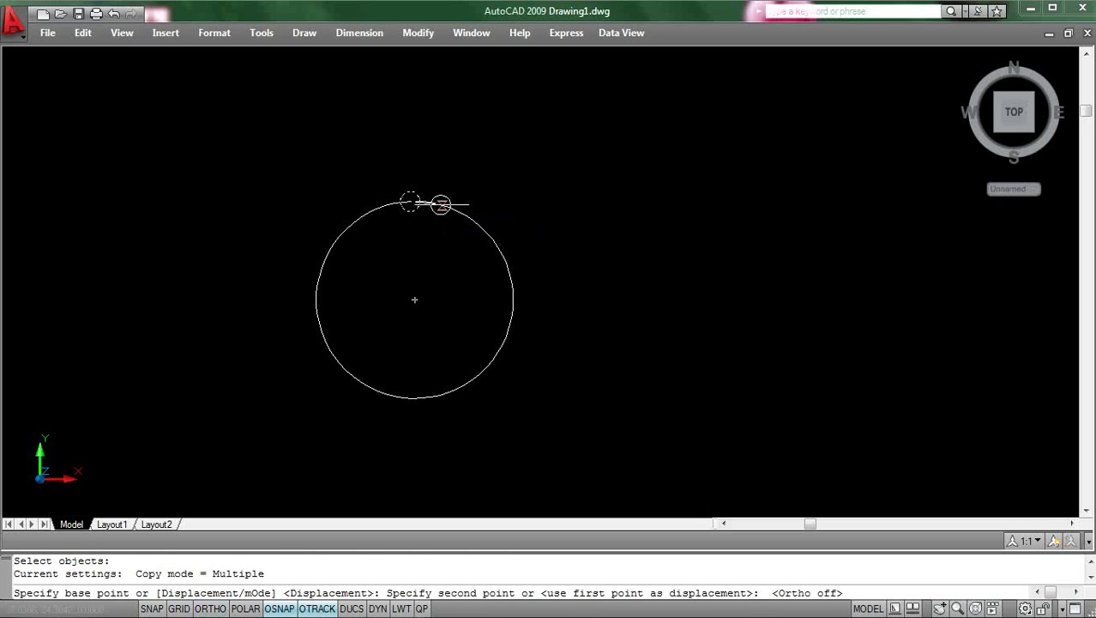
# Place twenty copies of the small circle evenly around the large circle's rim.
pyautogui.click(441, 204)
pyautogui.click(464, 215)
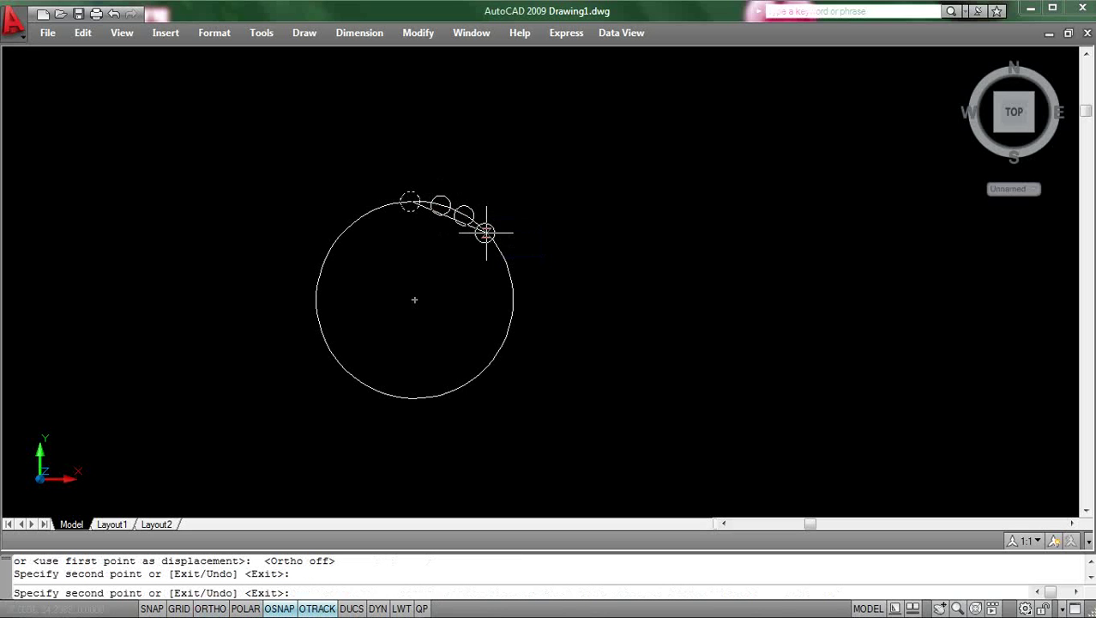
pyautogui.click(485, 231)
pyautogui.click(502, 253)
pyautogui.click(509, 278)
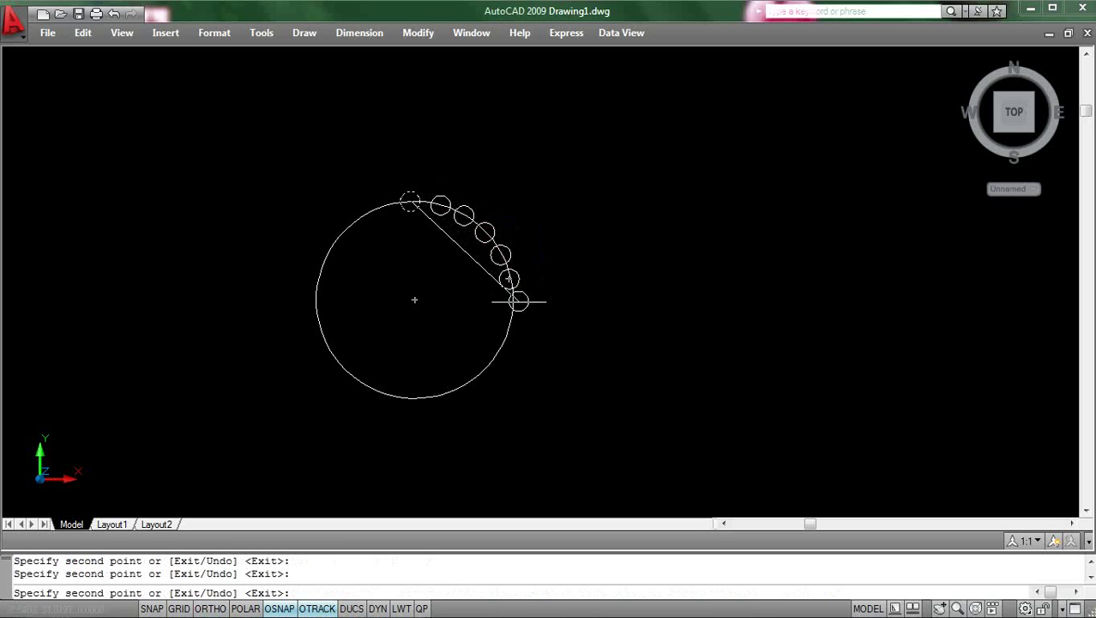
pyautogui.click(510, 308)
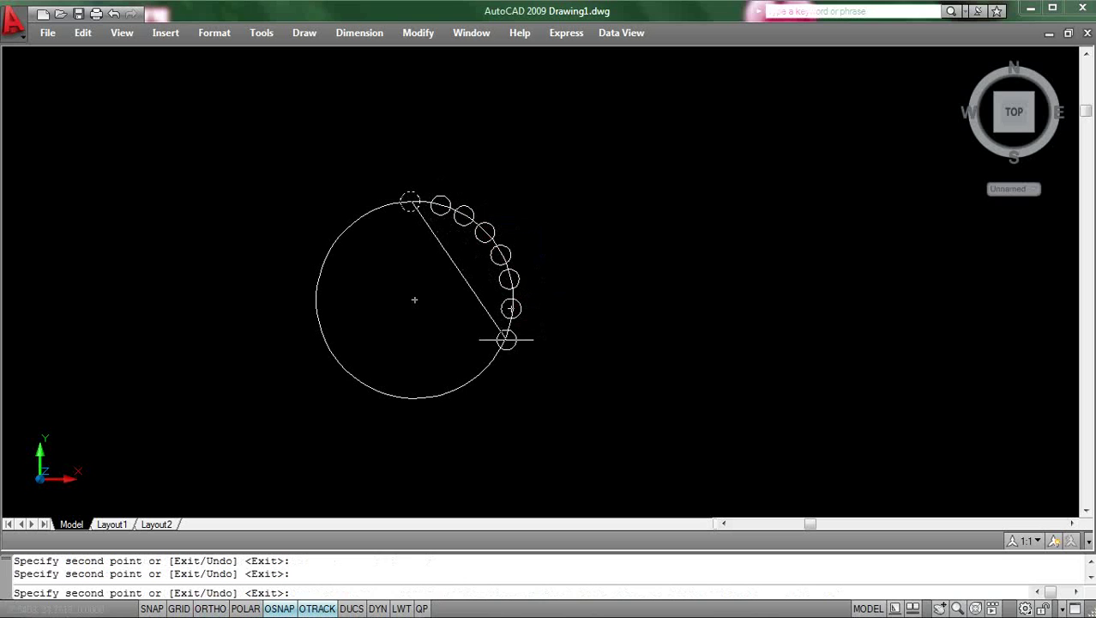
pyautogui.click(504, 339)
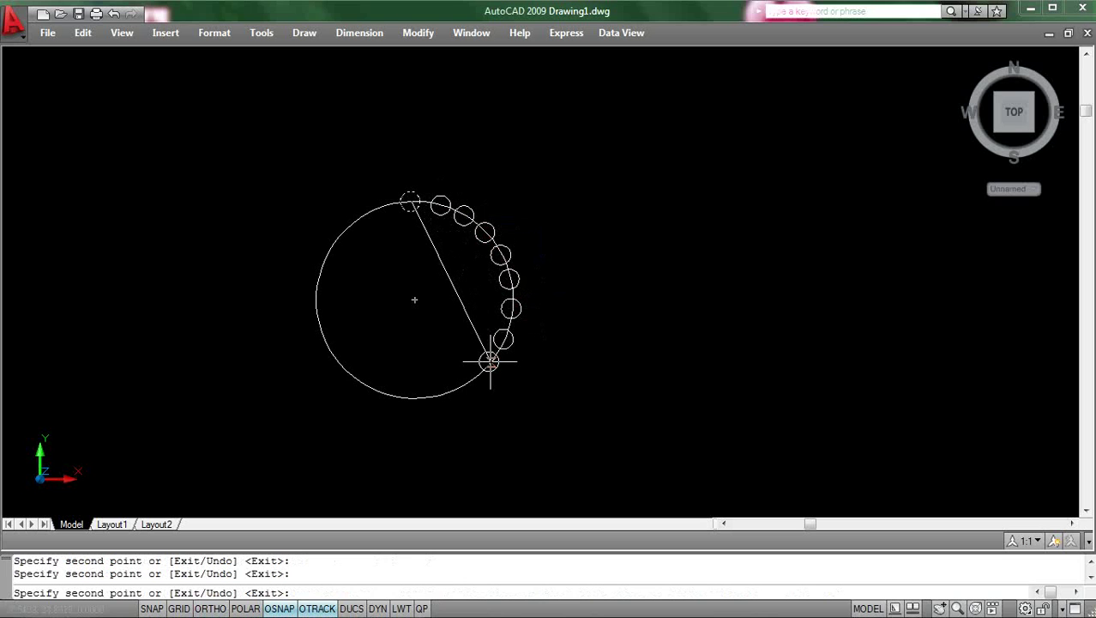
pyautogui.click(489, 361)
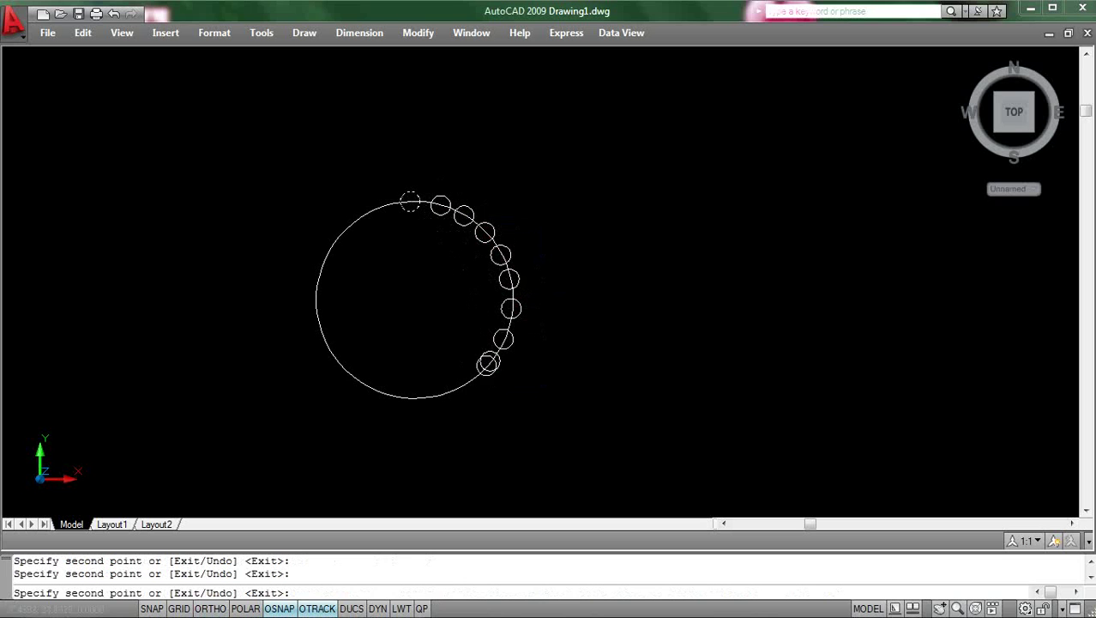
pyautogui.click(470, 380)
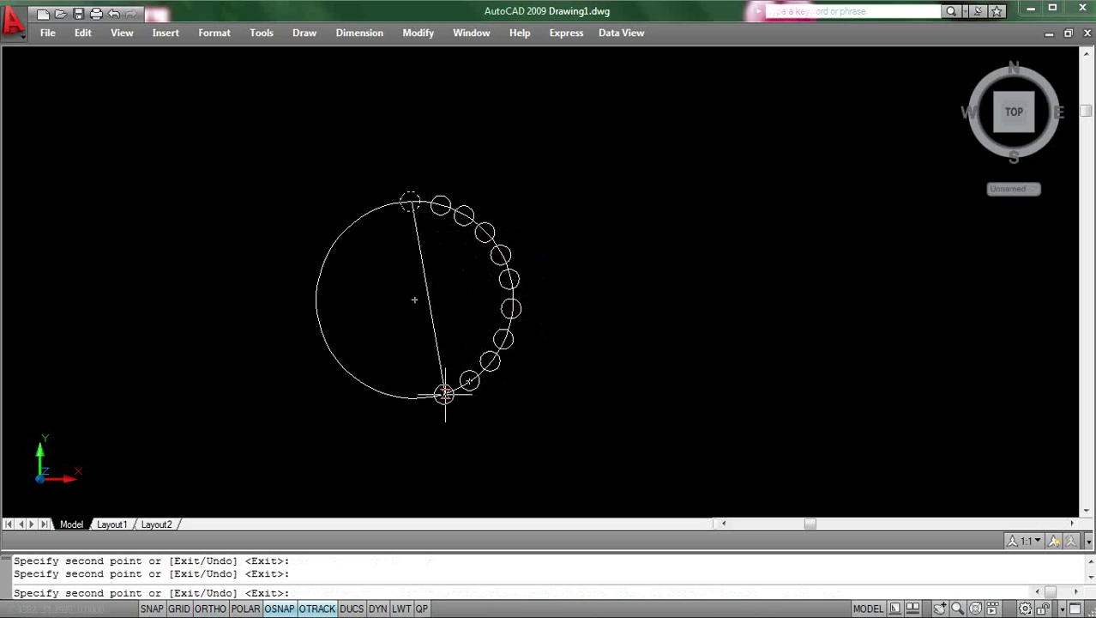
pyautogui.click(444, 393)
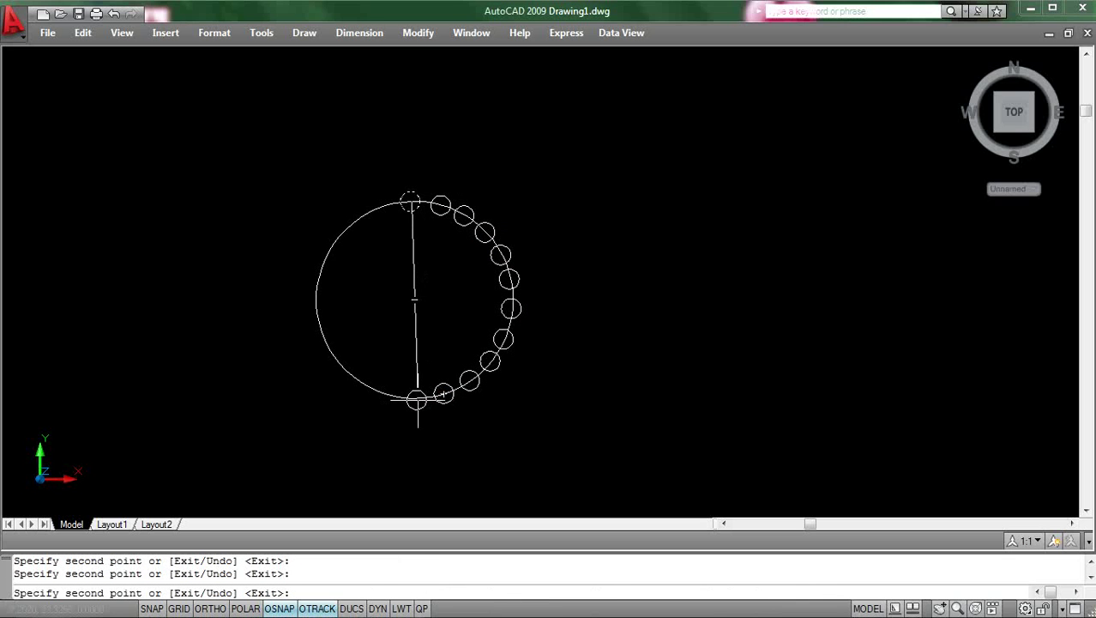
pyautogui.click(390, 394)
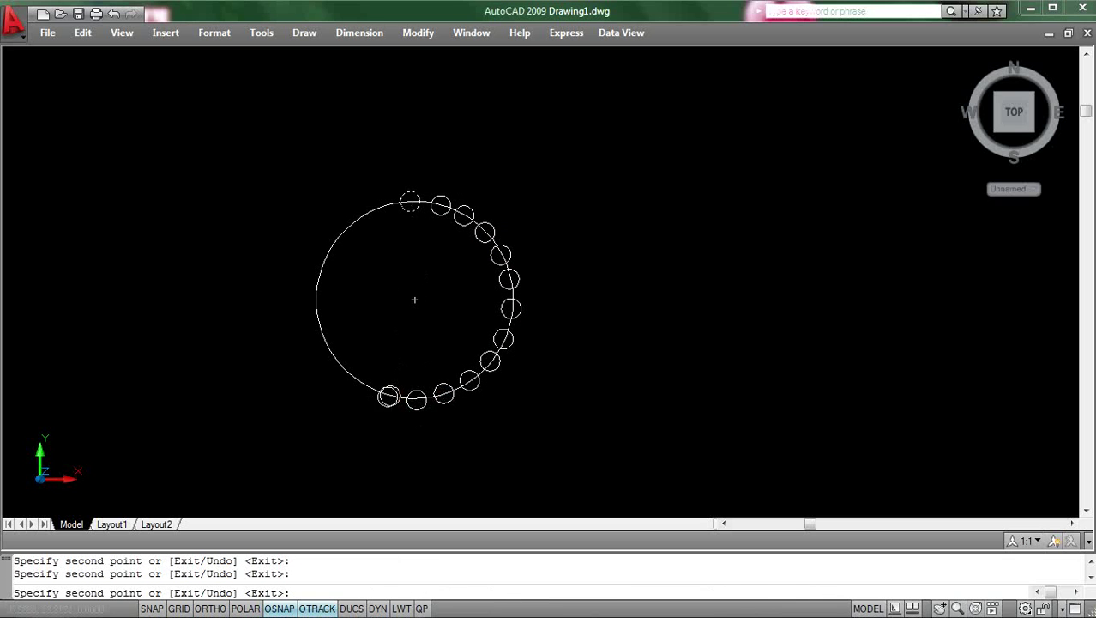
pyautogui.click(366, 388)
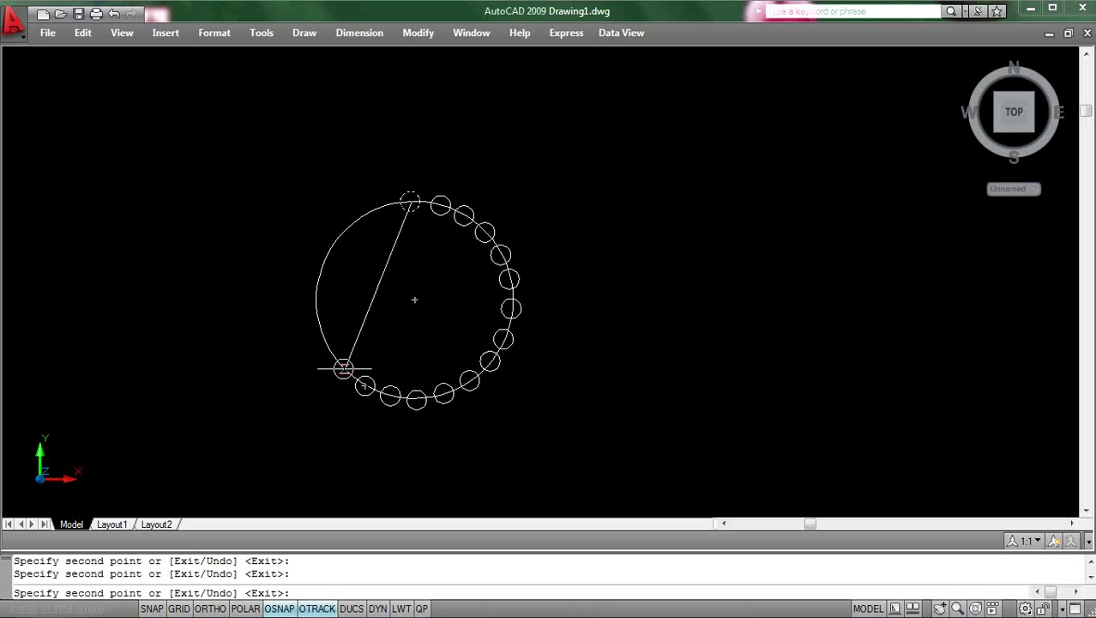
pyautogui.click(343, 368)
pyautogui.click(326, 344)
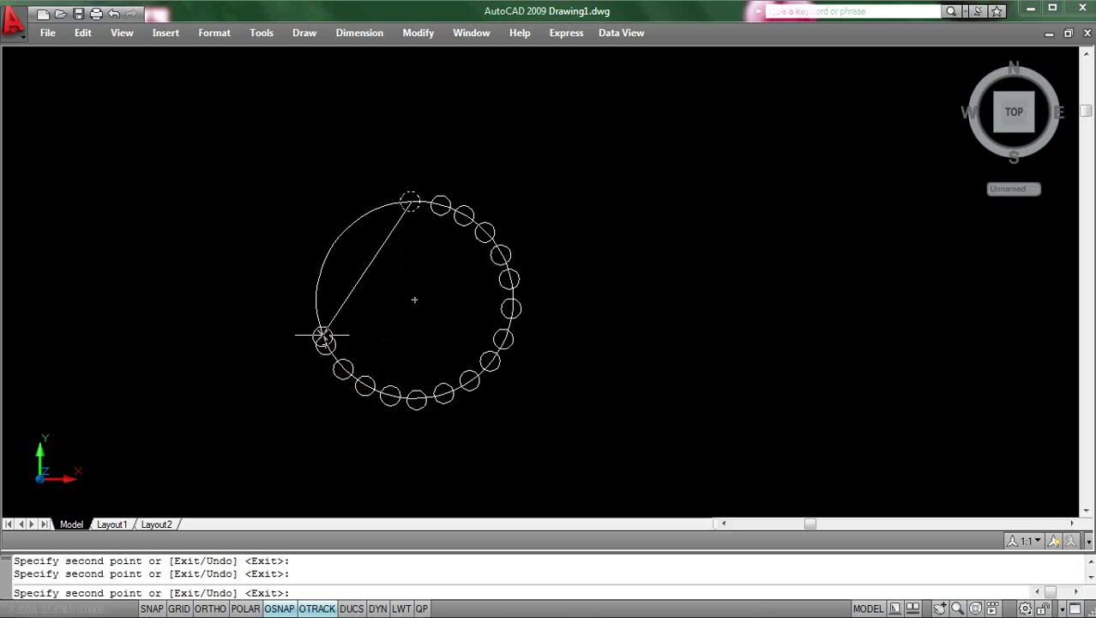
pyautogui.click(317, 320)
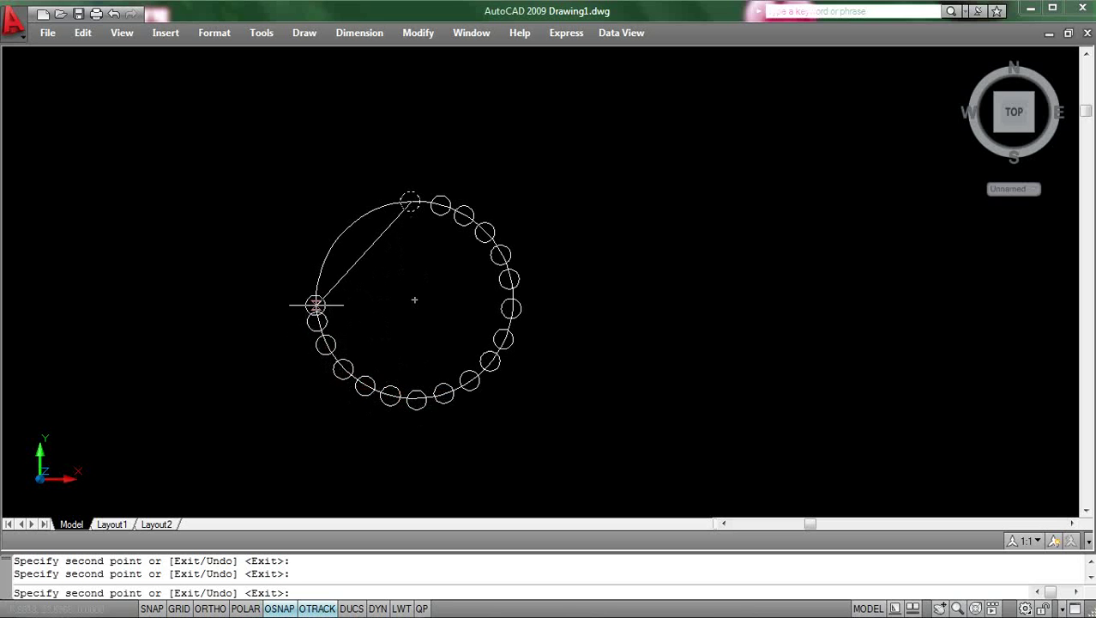
pyautogui.click(316, 294)
pyautogui.click(320, 266)
pyautogui.click(330, 244)
pyautogui.click(347, 226)
pyautogui.click(380, 206)
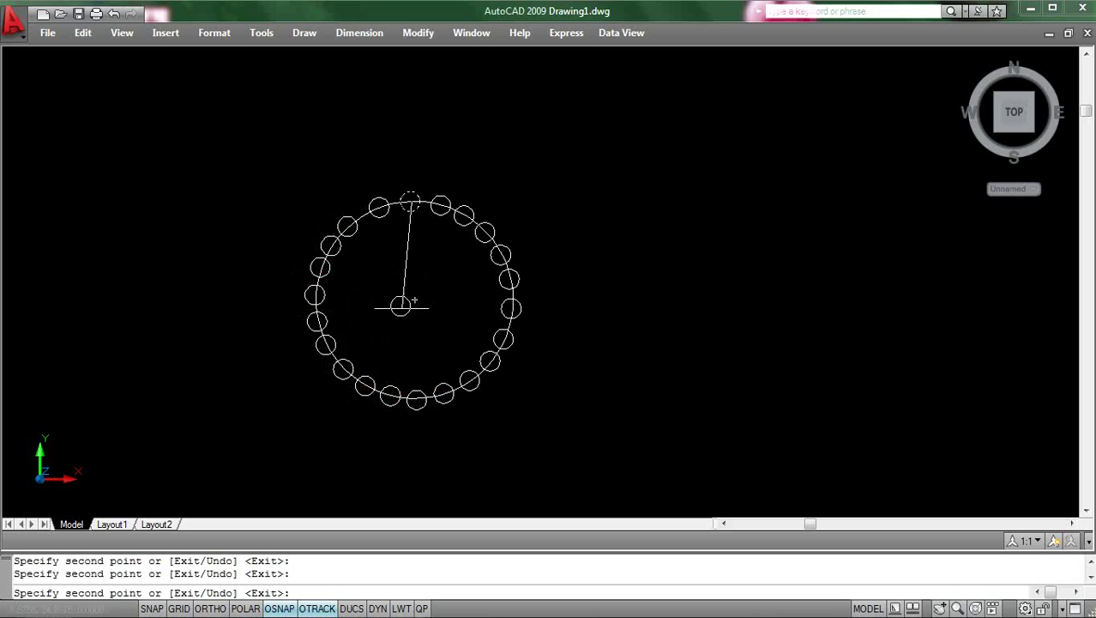
pyautogui.press('Escape')
pyautogui.press('Escape')
# Restart trimming with all objects as cutting edges and clear the first small circles' inner parts and big-circle arcs.
pyautogui.write('r')
pyautogui.press('Return')
pyautogui.press('Return')
pyautogui.scroll(6, 361, 384)
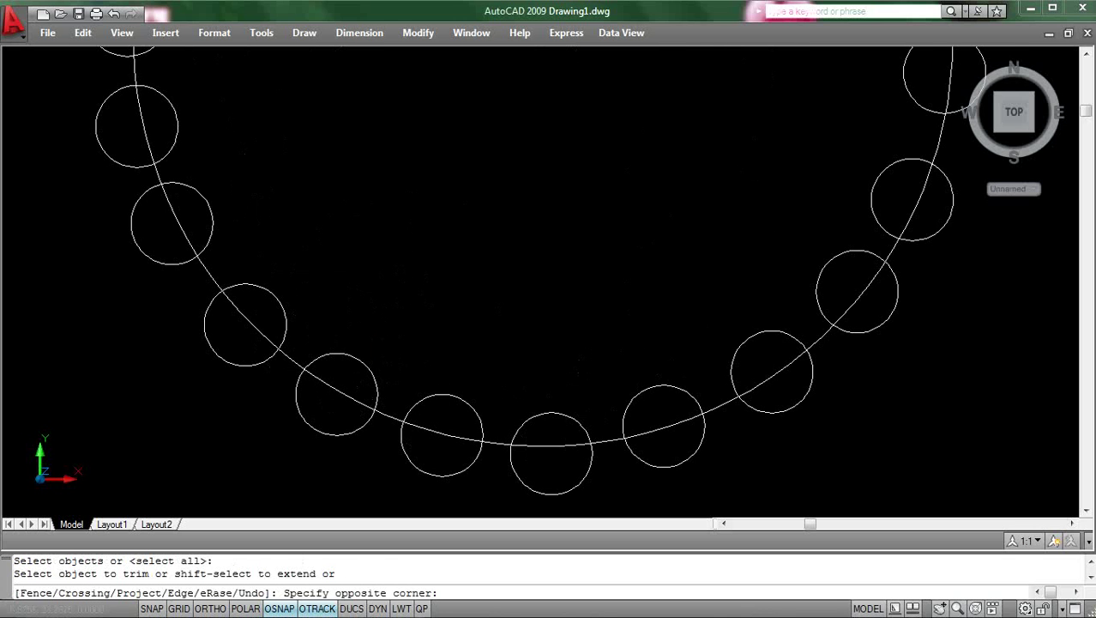
pyautogui.click(359, 384)
pyautogui.click(349, 330)
pyautogui.click(342, 385)
pyautogui.click(333, 402)
pyautogui.click(310, 315)
pyautogui.click(279, 287)
pyautogui.click(238, 320)
# Trim the inner parts and arcs of the left and top-left circles with crossing windows.
pyautogui.click(227, 202)
pyautogui.click(168, 222)
pyautogui.click(198, 111)
pyautogui.click(135, 123)
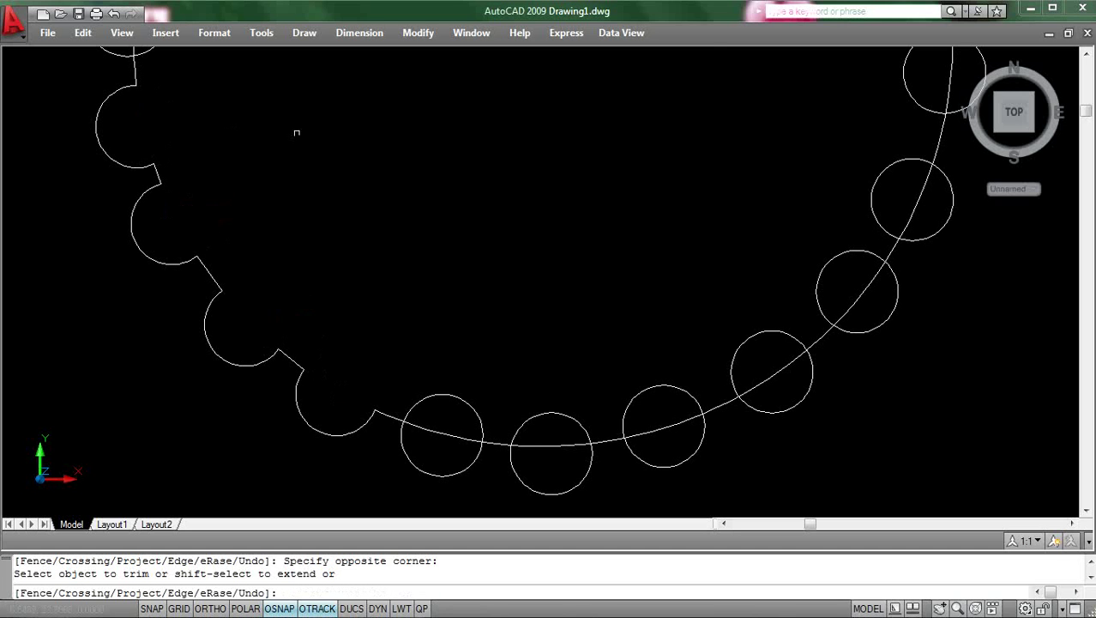
pyautogui.scroll(-3, 293, 129)
pyautogui.scroll(-1, 328, 163)
pyautogui.scroll(4, 307, 215)
pyautogui.click(228, 234)
pyautogui.click(375, 139)
pyautogui.click(259, 112)
pyautogui.scroll(-2, 259, 111)
pyautogui.scroll(-2, 440, 238)
pyautogui.scroll(4, 440, 237)
pyautogui.scroll(2, 378, 197)
pyautogui.click(404, 213)
pyautogui.click(331, 175)
pyautogui.scroll(-2, 457, 242)
pyautogui.scroll(2, 600, 335)
# Trim the upper and right circles' inner parts and the big arc inside the right circle.
pyautogui.click(615, 336)
pyautogui.click(545, 264)
pyautogui.click(758, 198)
pyautogui.click(783, 91)
pyautogui.scroll(-2, 832, 253)
pyautogui.moveTo(832, 253); pyautogui.dragTo(609, 362, button='middle')
pyautogui.scroll(3, 634, 334)
pyautogui.click(614, 338)
pyautogui.click(597, 252)
pyautogui.click(782, 347)
pyautogui.click(739, 327)
pyautogui.click(768, 307)
pyautogui.click(766, 271)
pyautogui.moveTo(767, 271); pyautogui.dragTo(599, 391, button='middle')
# Shape the next circles into teeth, removing their inner arcs and a stray line inside one.
pyautogui.click(614, 346)
pyautogui.click(550, 408)
pyautogui.click(725, 444)
pyautogui.click(649, 478)
pyautogui.click(727, 430)
pyautogui.click(696, 469)
pyautogui.scroll(-5, 584, 477)
pyautogui.moveTo(585, 477); pyautogui.dragTo(480, 309, button='middle')
pyautogui.scroll(2, 583, 296)
pyautogui.scroll(2, 595, 286)
pyautogui.click(565, 278)
pyautogui.click(521, 294)
pyautogui.click(556, 378)
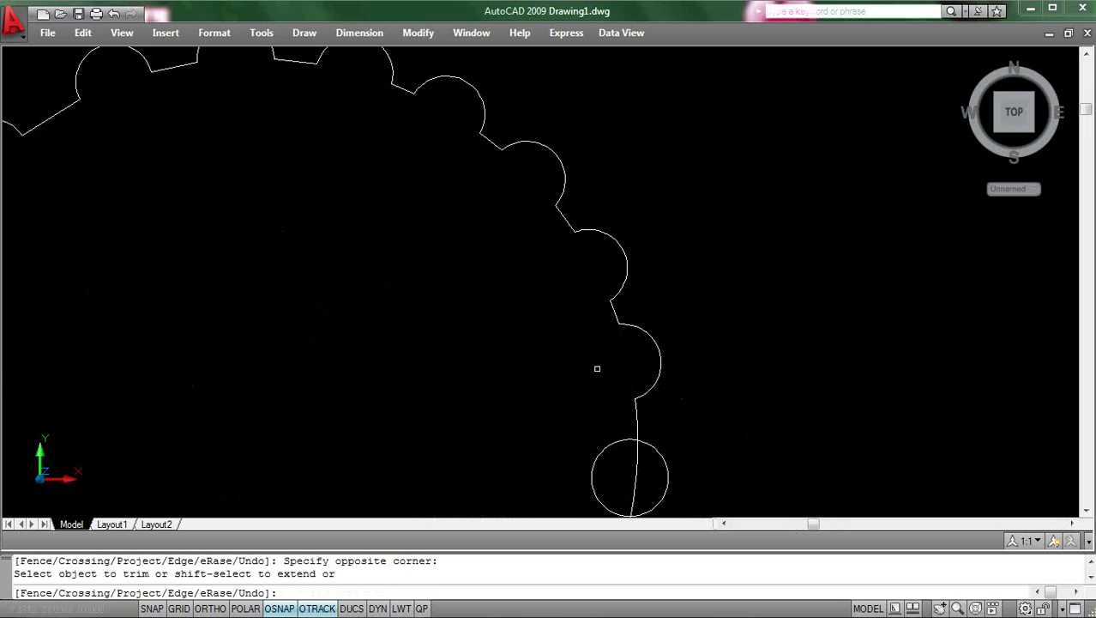
# Trim away the bottom circle's inside and the leftover pieces at the lower-right teeth.
pyautogui.click(636, 476)
pyautogui.click(588, 470)
pyautogui.scroll(-4, 588, 470)
pyautogui.moveTo(529, 459)
pyautogui.mouseDown(button='middle')
pyautogui.moveTo(559, 310)
pyautogui.moveTo(574, 287)
pyautogui.mouseUp(button='middle')
pyautogui.scroll(5, 664, 374)
pyautogui.click(660, 372)
pyautogui.click(597, 329)
pyautogui.click(616, 348)
pyautogui.click(590, 318)
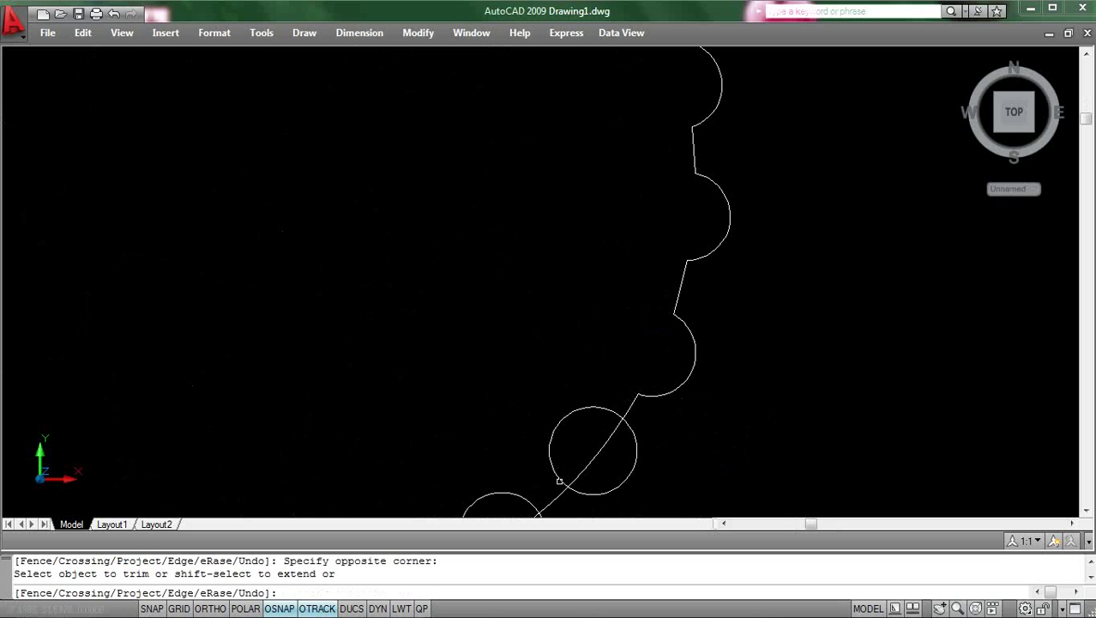
pyautogui.click(586, 473)
pyautogui.click(547, 402)
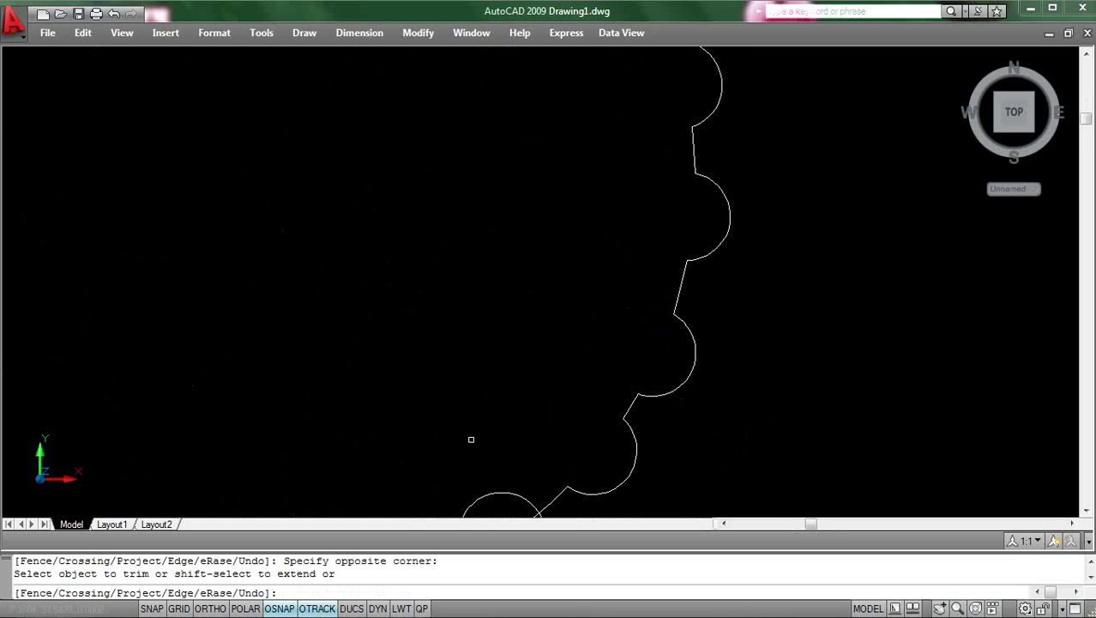
# Remove the top arcs and inner lines from the last row of circles.
pyautogui.moveTo(475, 445); pyautogui.dragTo(444, 198, button='middle')
pyautogui.click(459, 239)
pyautogui.click(459, 308)
pyautogui.click(377, 368)
pyautogui.click(321, 262)
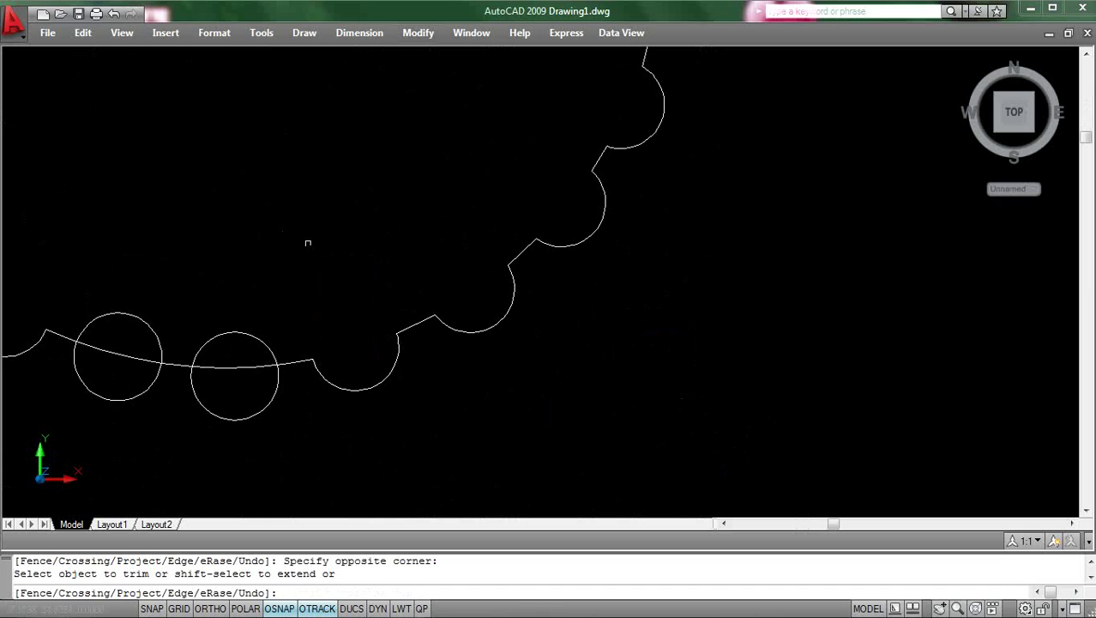
pyautogui.click(239, 386)
pyautogui.click(236, 290)
pyautogui.click(131, 368)
pyautogui.click(129, 269)
pyautogui.click(234, 342)
pyautogui.click(228, 289)
pyautogui.click(122, 333)
pyautogui.click(145, 278)
# Centre the finished gear outline in view and end the trim command.
pyautogui.scroll(-5, 289, 203)
pyautogui.moveTo(289, 203); pyautogui.dragTo(415, 322, button='middle')
pyautogui.scroll(2, 415, 323)
pyautogui.press('Escape')
pyautogui.press('Escape')
pyautogui.press('Escape')
# Create a closed boundary polyline by picking a point inside the gear outline.
pyautogui.press('Return')
pyautogui.click(513, 136)
pyautogui.click(446, 278)
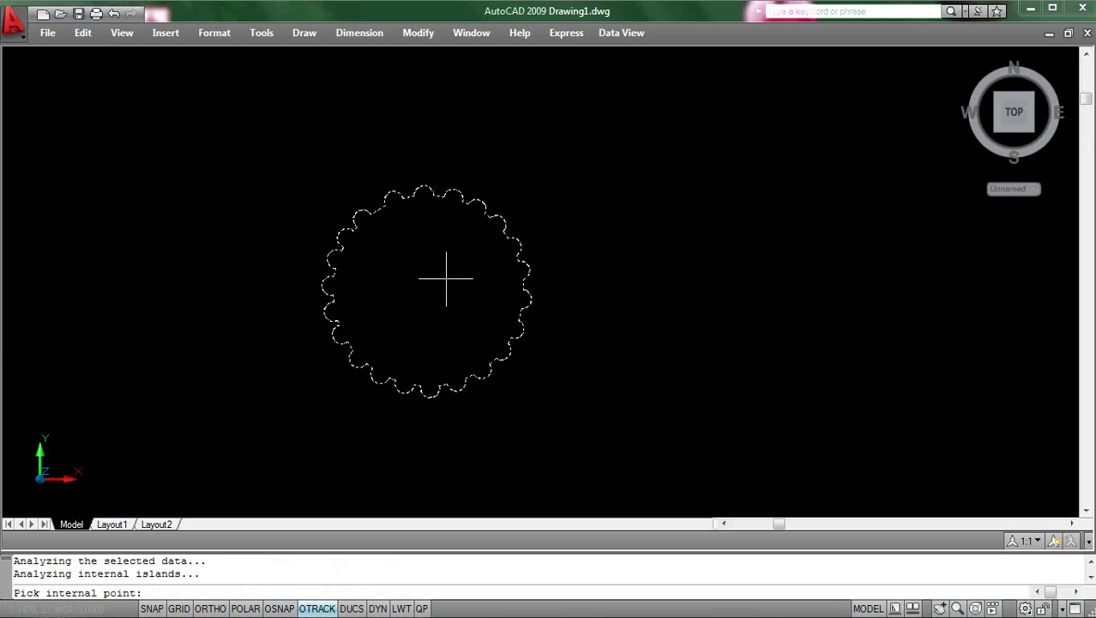
pyautogui.press('Return')
# Turn on object snap and set SW Isometric as the current view.
pyautogui.press('F3')
pyautogui.press('Escape')
pyautogui.press('Escape')
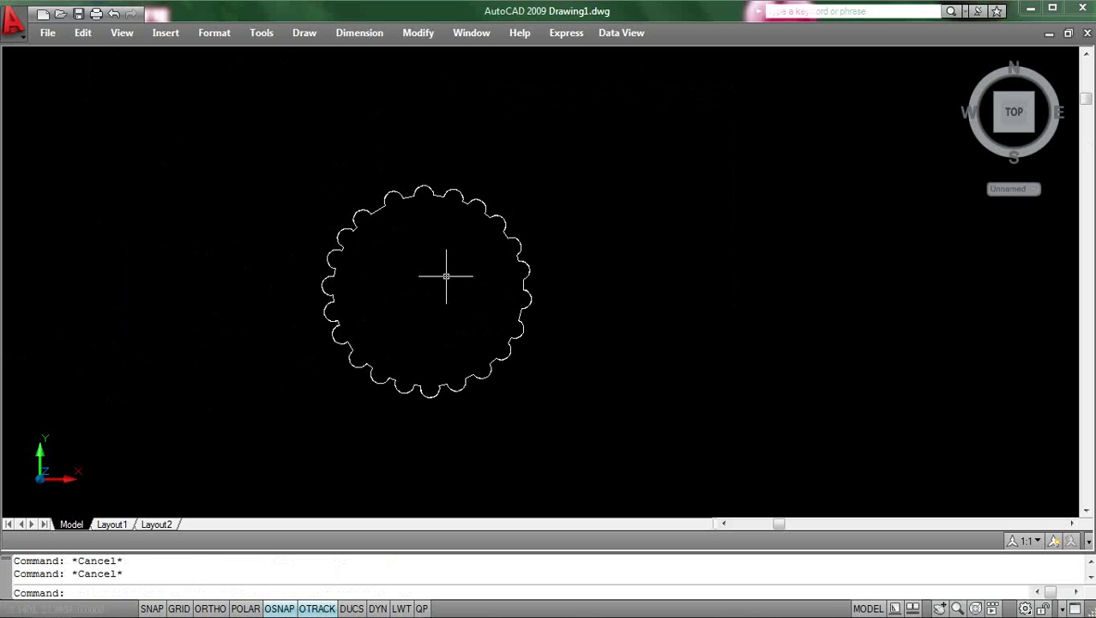
pyautogui.write('v')
pyautogui.press('Return')
pyautogui.click(408, 333)
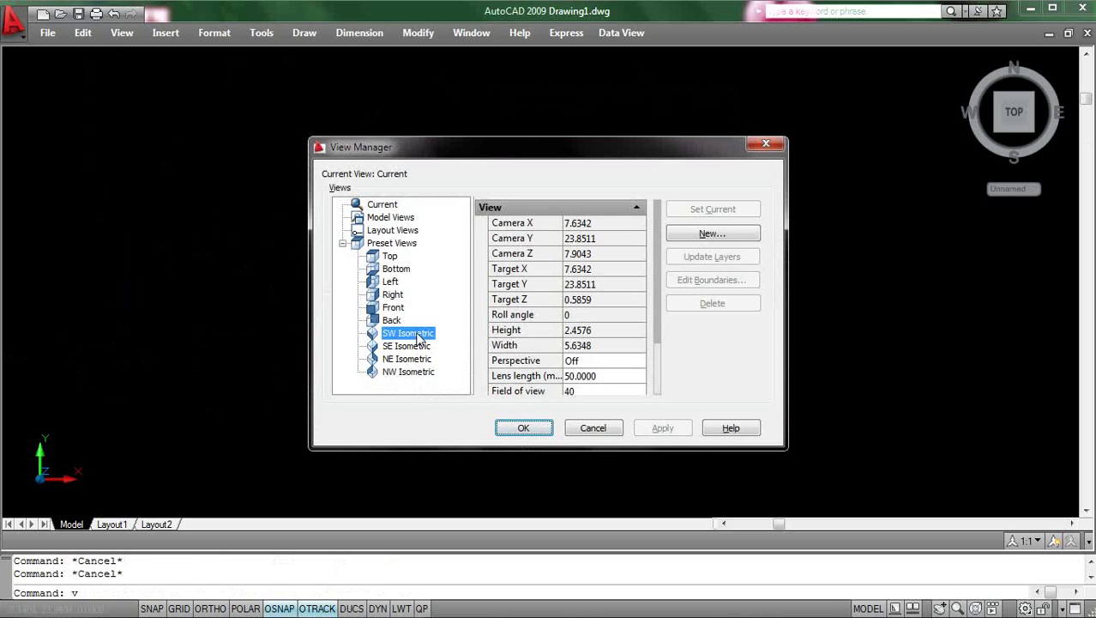
pyautogui.click(713, 209)
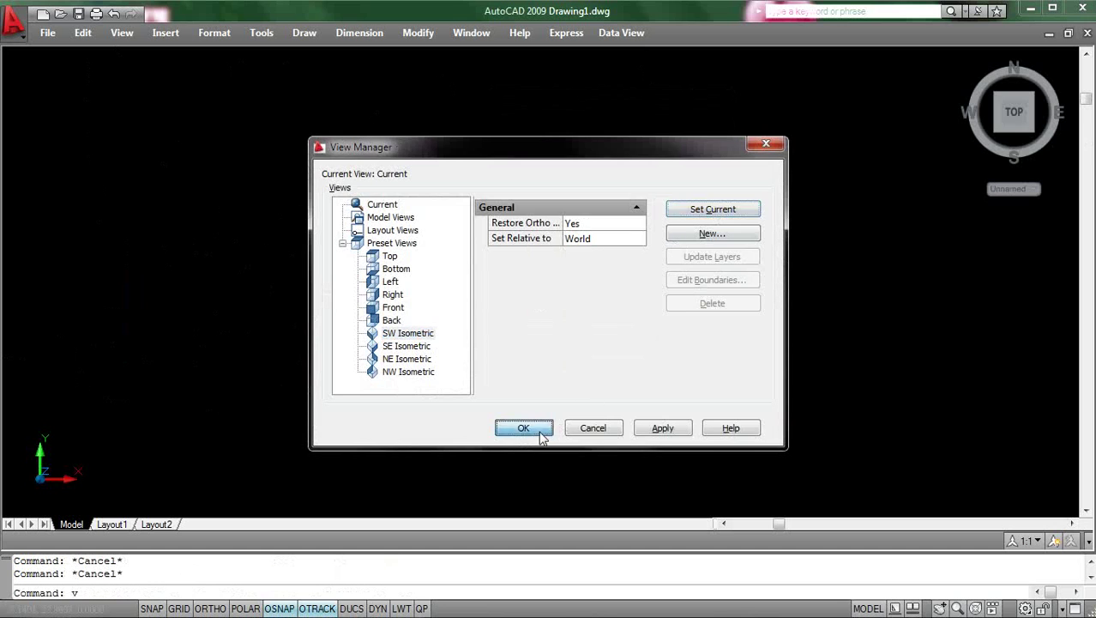
pyautogui.click(523, 428)
pyautogui.press('Escape')
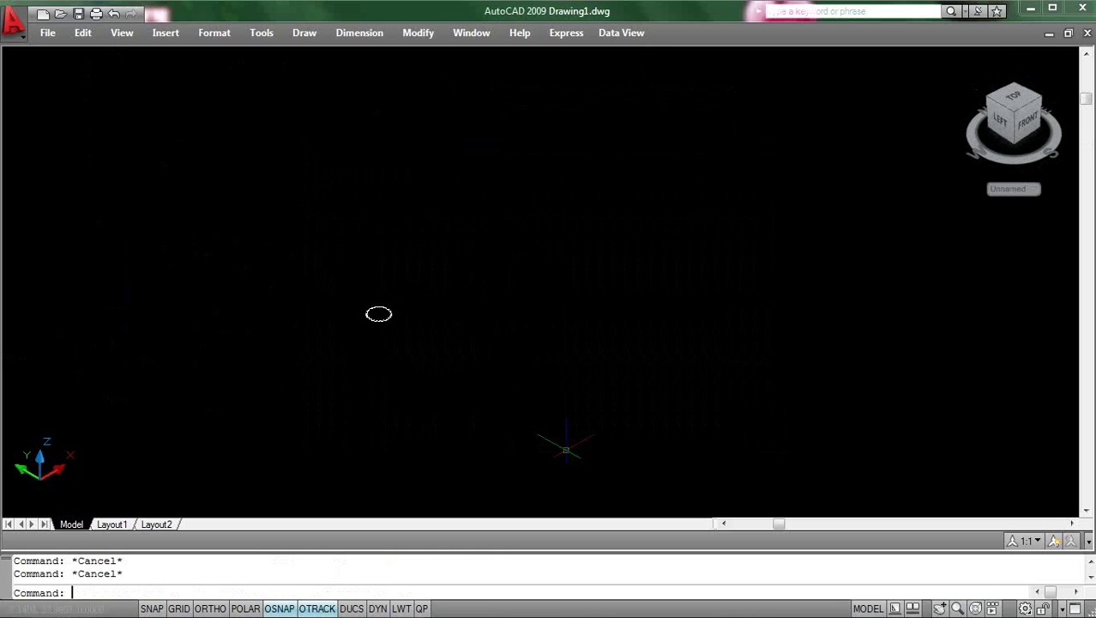
pyautogui.click(521, 592)
# Extrude the window-selected gear boundary to a height of 4.
pyautogui.write('ext')
pyautogui.press('Return')
pyautogui.click(550, 427)
pyautogui.click(281, 206)
pyautogui.press('Return')
pyautogui.write('4')
pyautogui.press('Return')
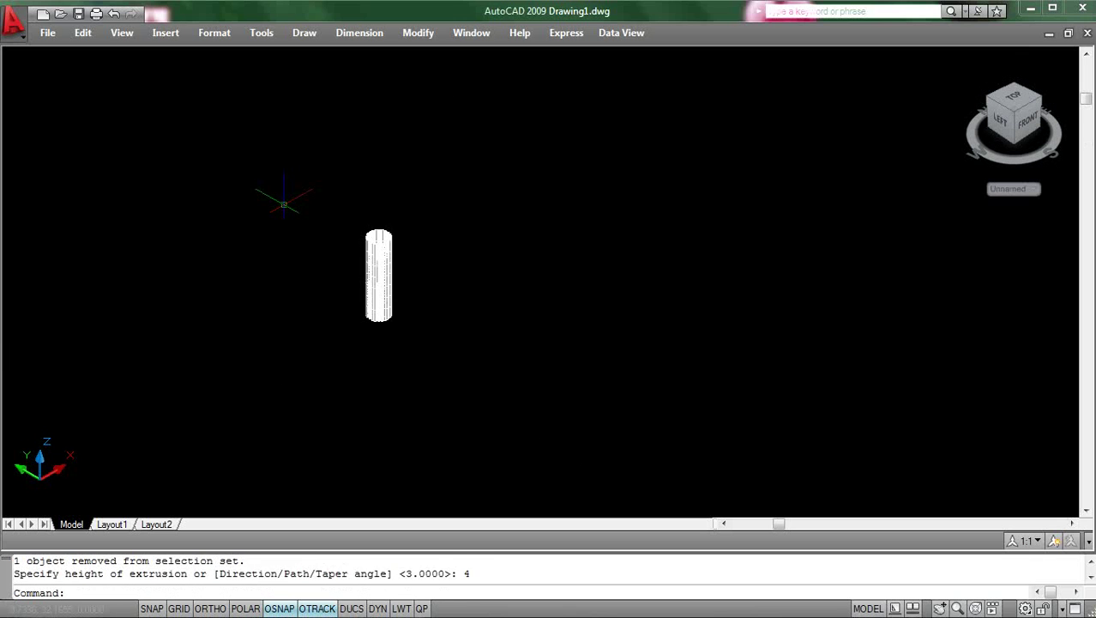
pyautogui.press('Escape')
pyautogui.press('Escape')
# Zoom and pan around the fluted column to inspect it, briefly selecting one vertical edge.
pyautogui.scroll(3, 350, 244)
pyautogui.moveTo(350, 244)
pyautogui.mouseDown(button='middle')
pyautogui.moveTo(457, 244)
pyautogui.moveTo(440, 251)
pyautogui.mouseUp(button='middle')
pyautogui.scroll(2, 440, 251)
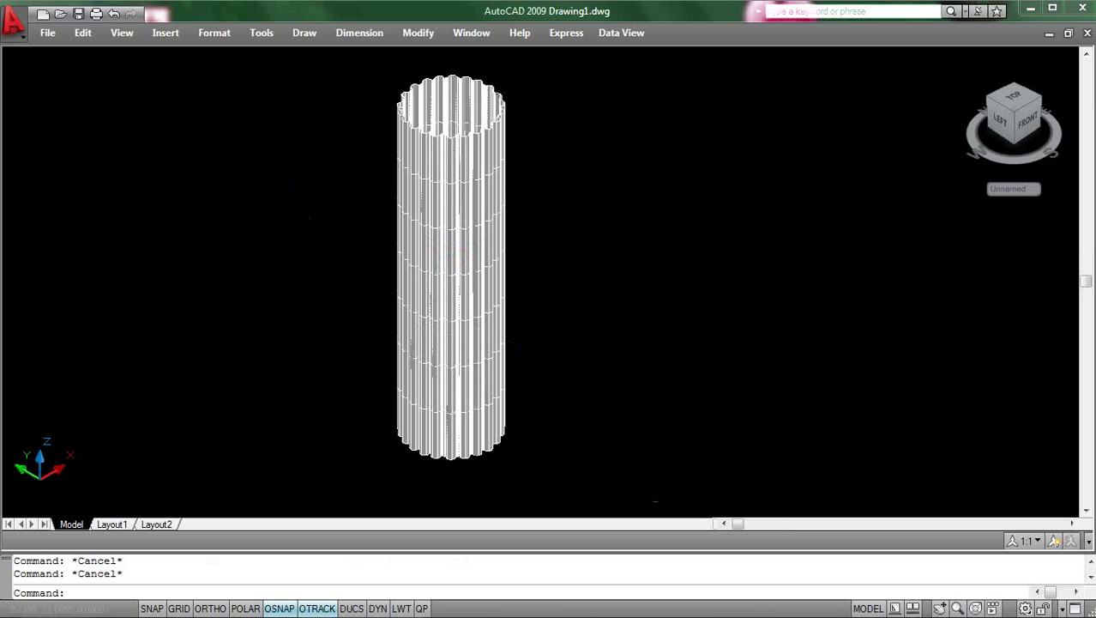
pyautogui.scroll(3, 470, 273)
pyautogui.scroll(1, 472, 269)
pyautogui.scroll(-5, 462, 237)
pyautogui.moveTo(462, 236); pyautogui.dragTo(473, 312, button='middle')
pyautogui.scroll(3, 465, 306)
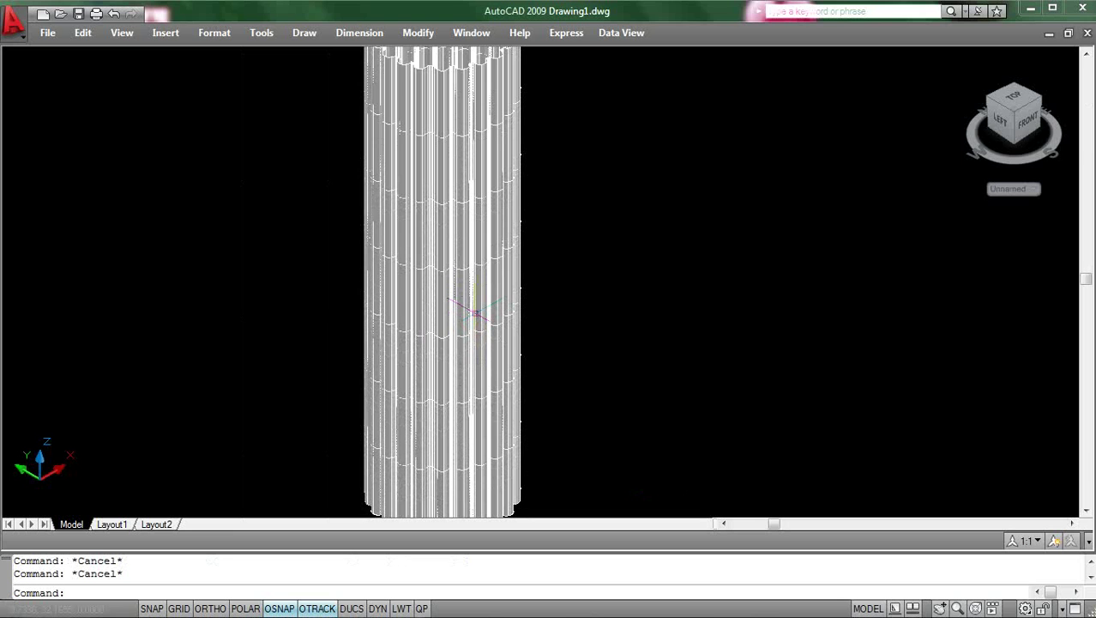
pyautogui.scroll(-5, 468, 326)
pyautogui.moveTo(444, 348); pyautogui.dragTo(386, 353, button='middle')
pyautogui.scroll(3, 378, 292)
pyautogui.moveTo(345, 265); pyautogui.dragTo(440, 333, button='middle')
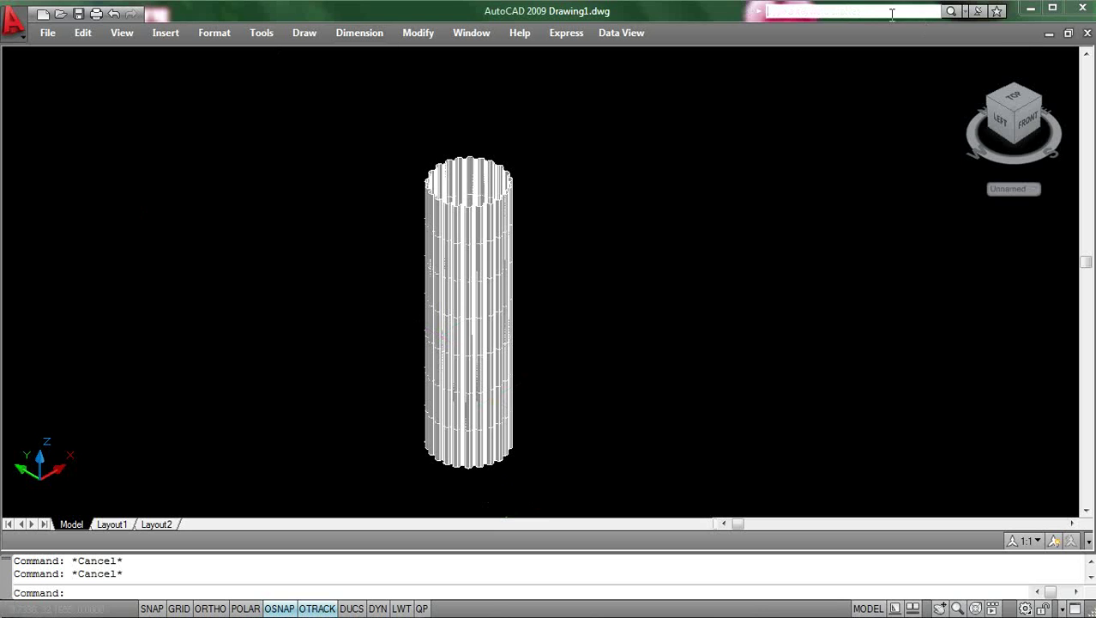
pyautogui.click(487, 317)
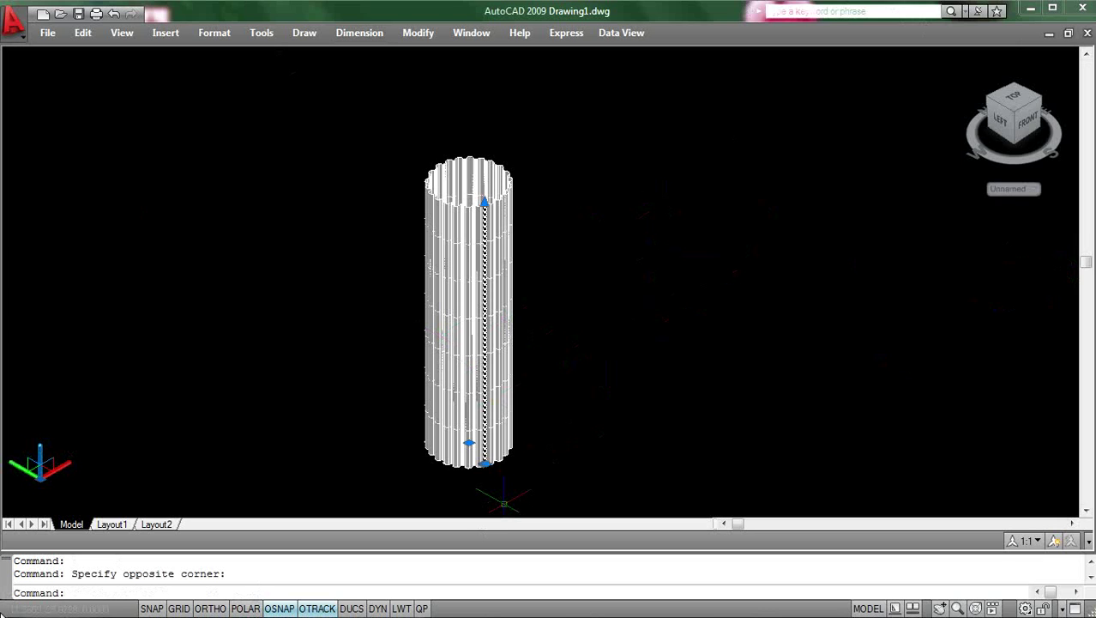
pyautogui.press('Escape')
pyautogui.press('Escape')
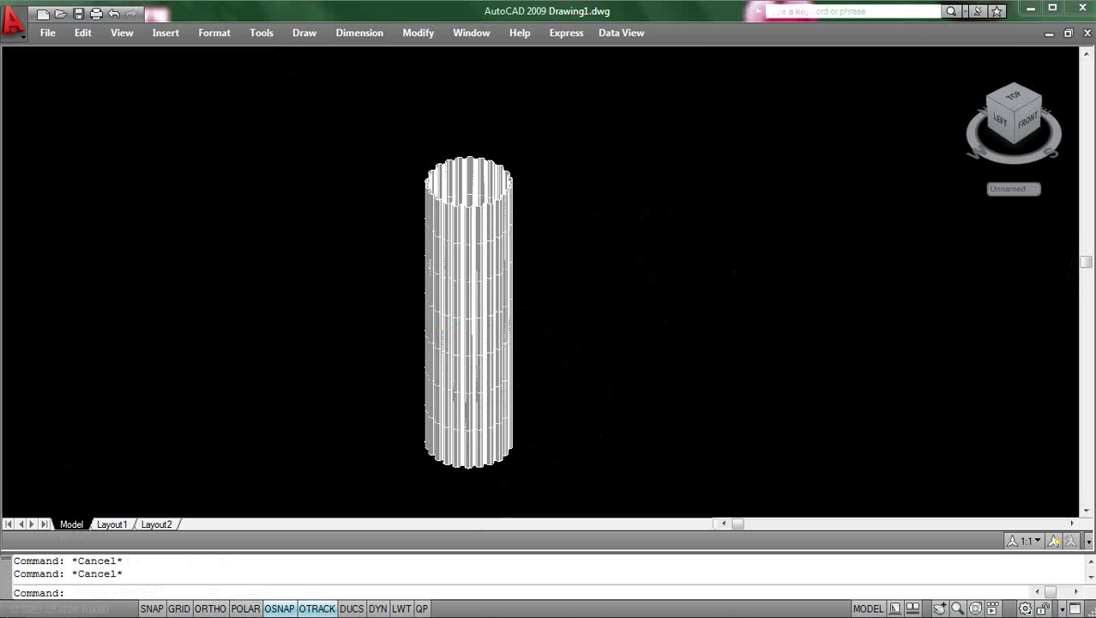
pyautogui.scroll(2, 185, 377)
pyautogui.scroll(-2, 514, 249)
pyautogui.scroll(-1, 516, 274)
pyautogui.scroll(-1, 517, 276)
pyautogui.scroll(2, 534, 271)
pyautogui.moveTo(436, 191); pyautogui.dragTo(439, 281, button='middle')
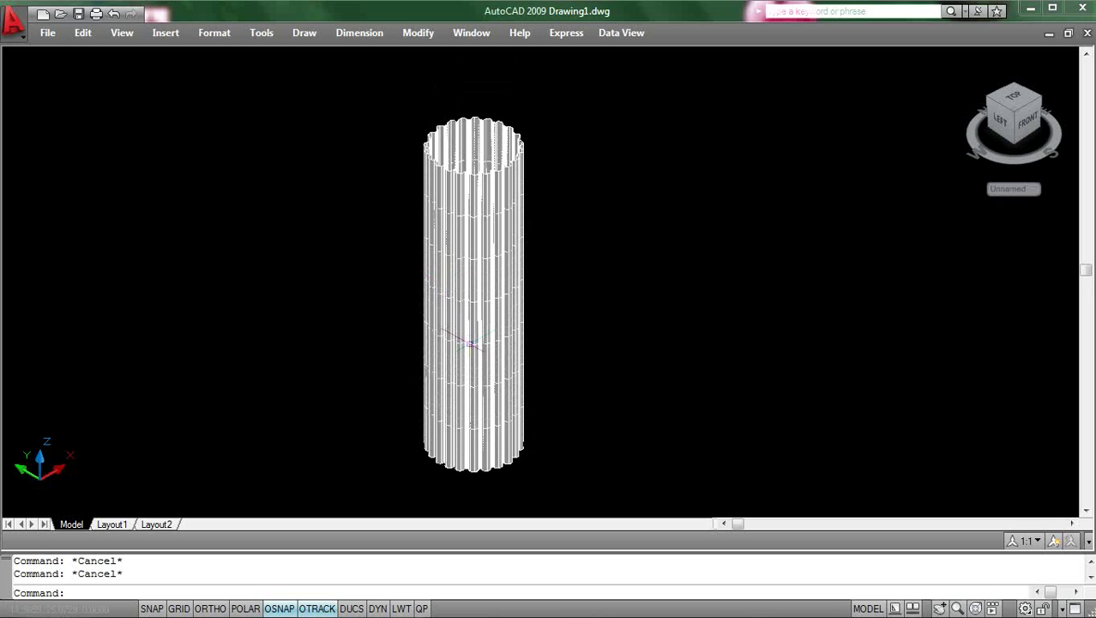
pyautogui.scroll(-1, 469, 343)
pyautogui.moveTo(469, 346); pyautogui.dragTo(411, 359, button='middle')
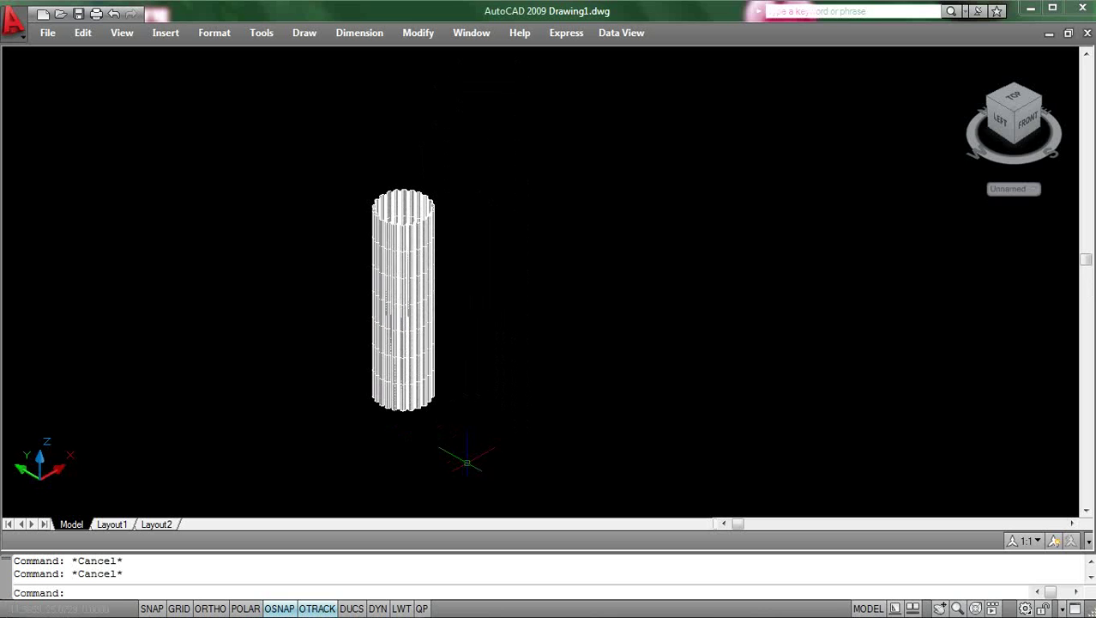
pyautogui.scroll(1, 458, 455)
pyautogui.click(554, 468)
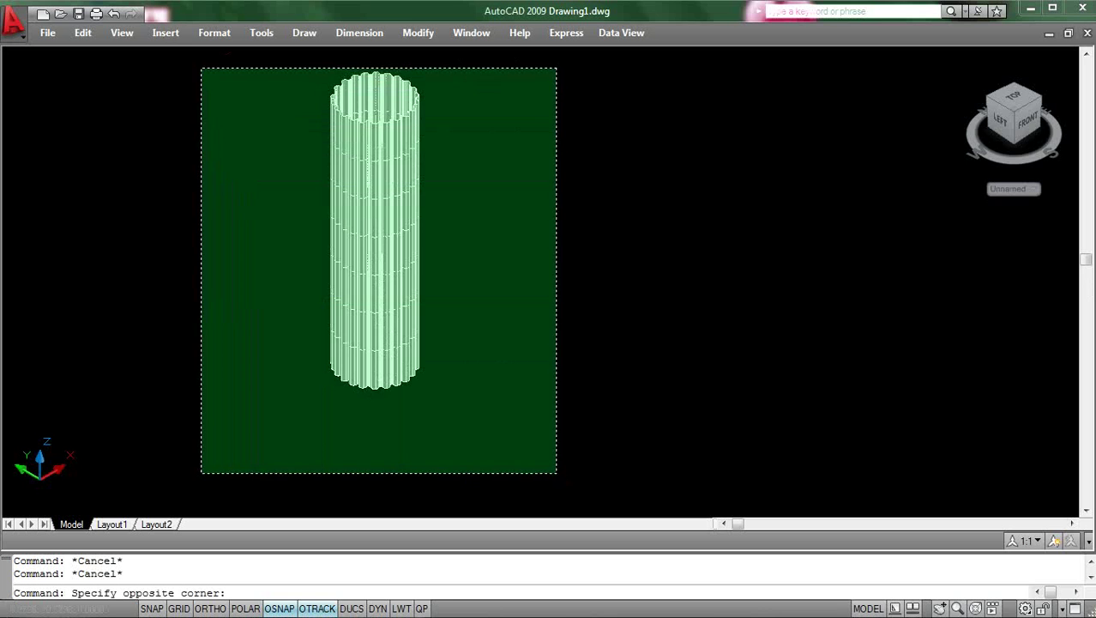
# Window-select and delete the column, then turn off clean-screen mode to restore the toolbars.
pyautogui.click(201, 67)
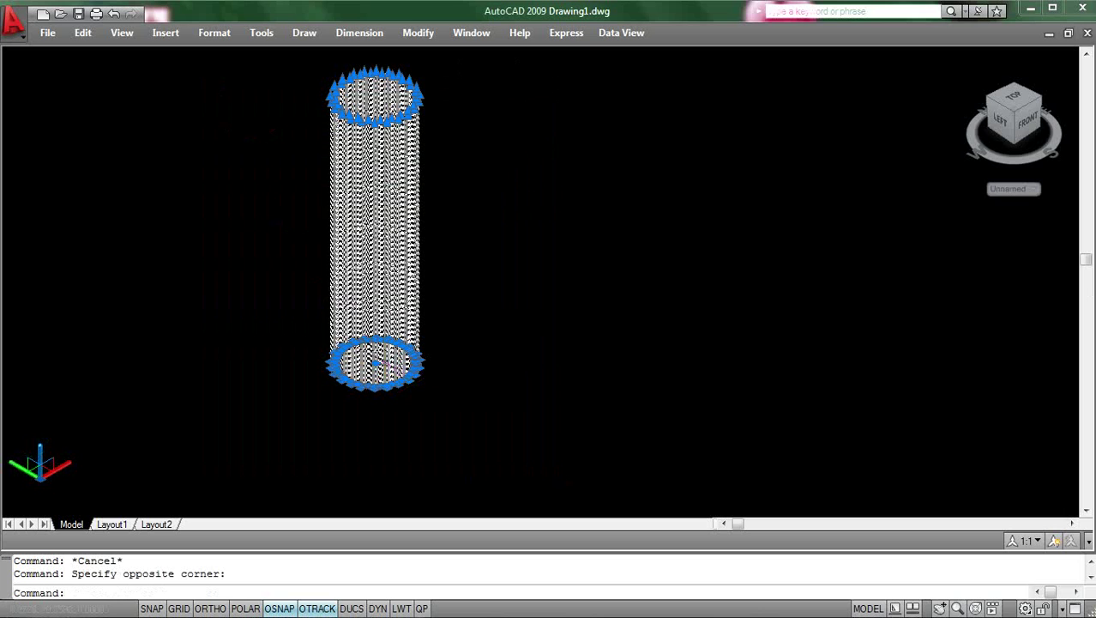
pyautogui.press('Return')
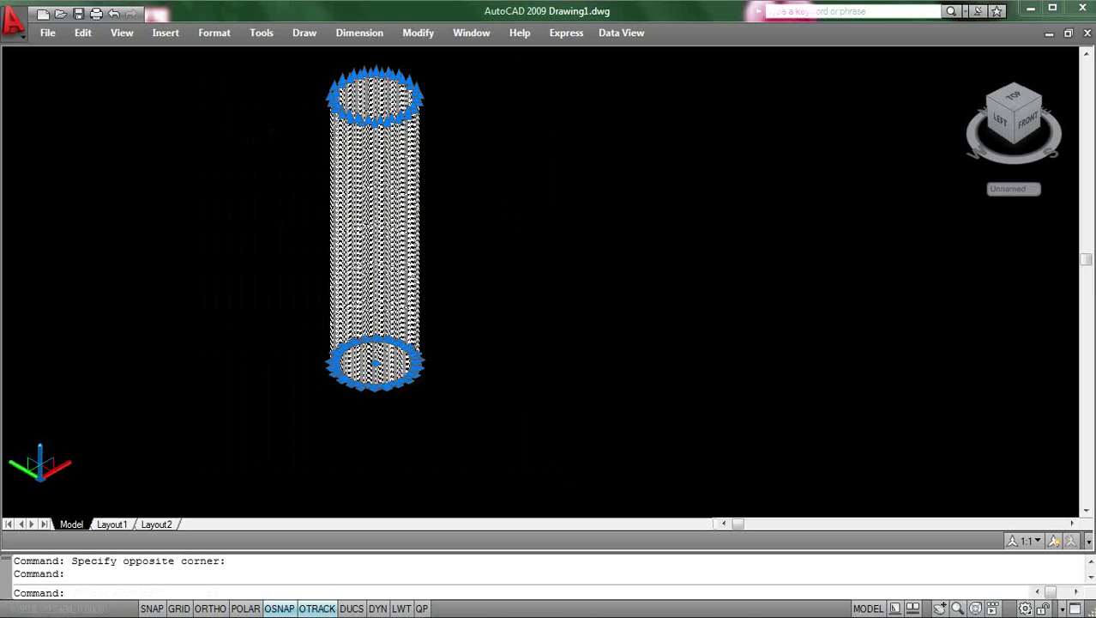
pyautogui.press('Return')
pyautogui.click(620, 320)
pyautogui.click(452, 466)
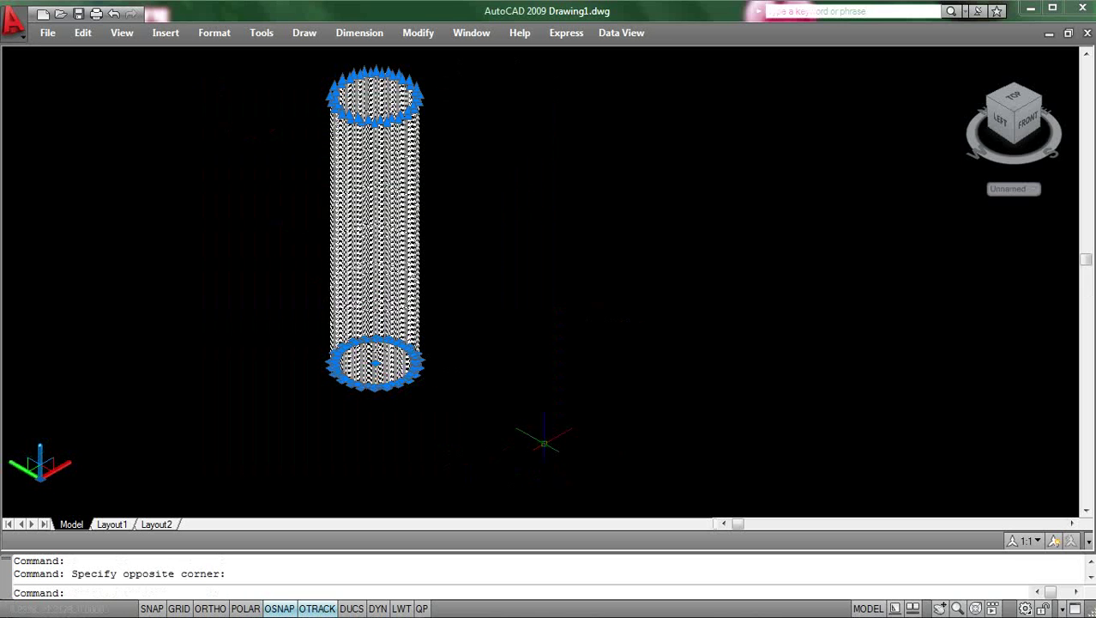
pyautogui.press('Escape')
pyautogui.click(586, 459)
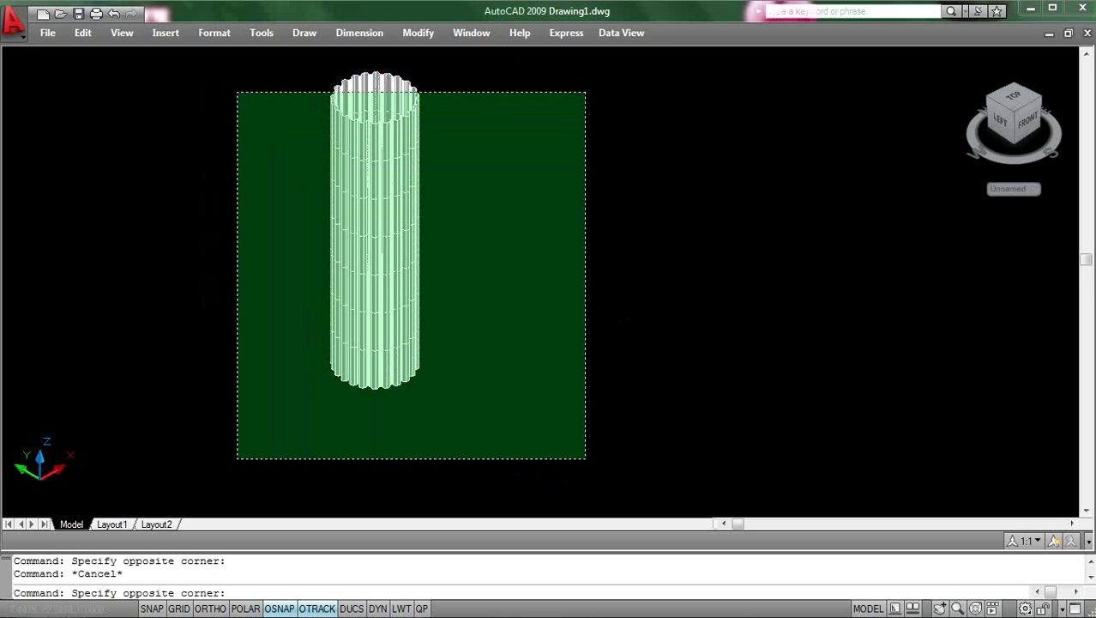
pyautogui.click(228, 68)
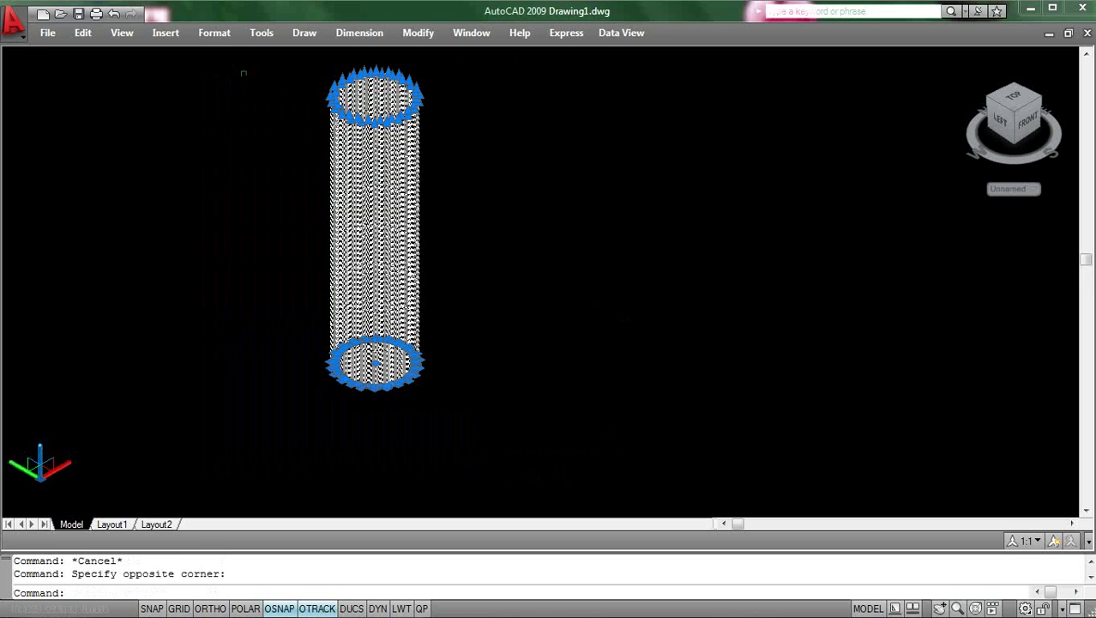
pyautogui.press('Delete')
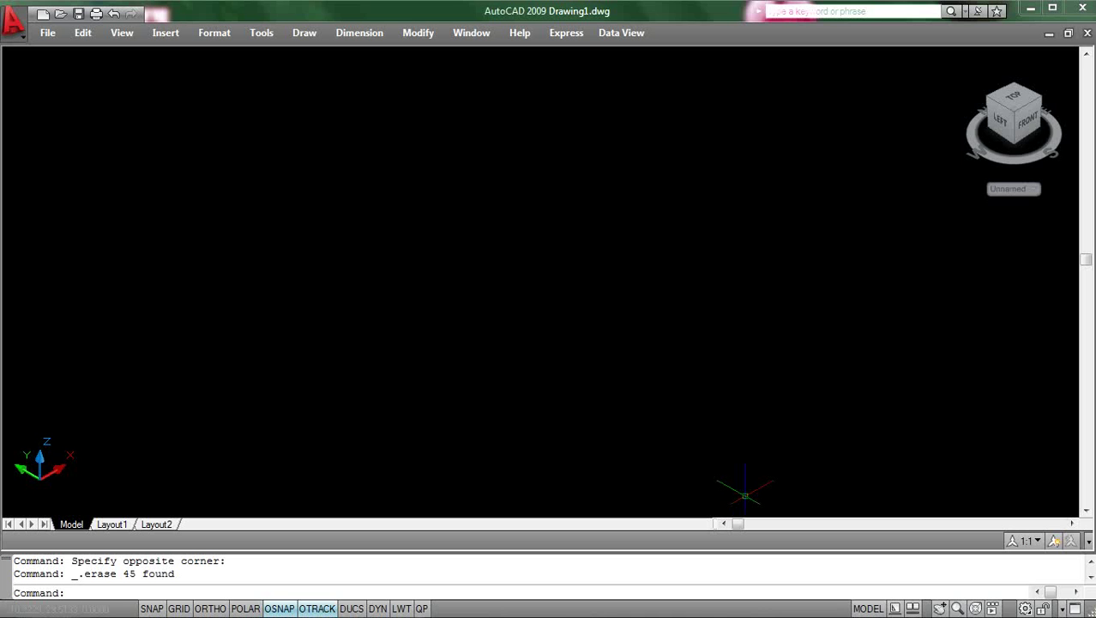
pyautogui.hotkey('ctrl', '0')
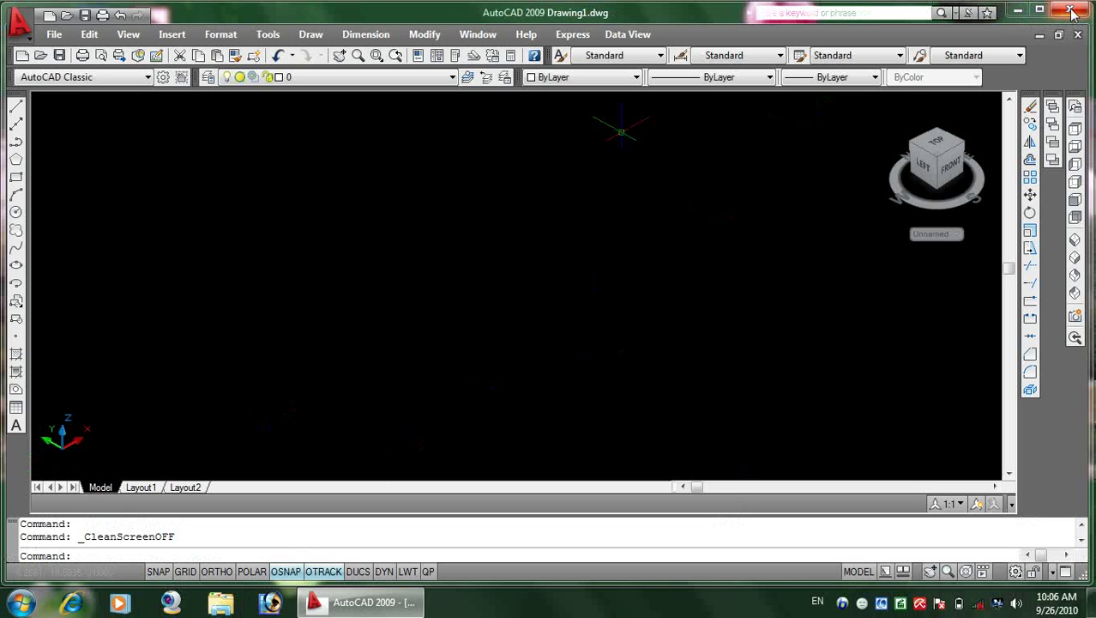
# Close Drawing1.dwg and exit AutoCAD without saving the changes.
pyautogui.click(1077, 34)
pyautogui.click(549, 343)
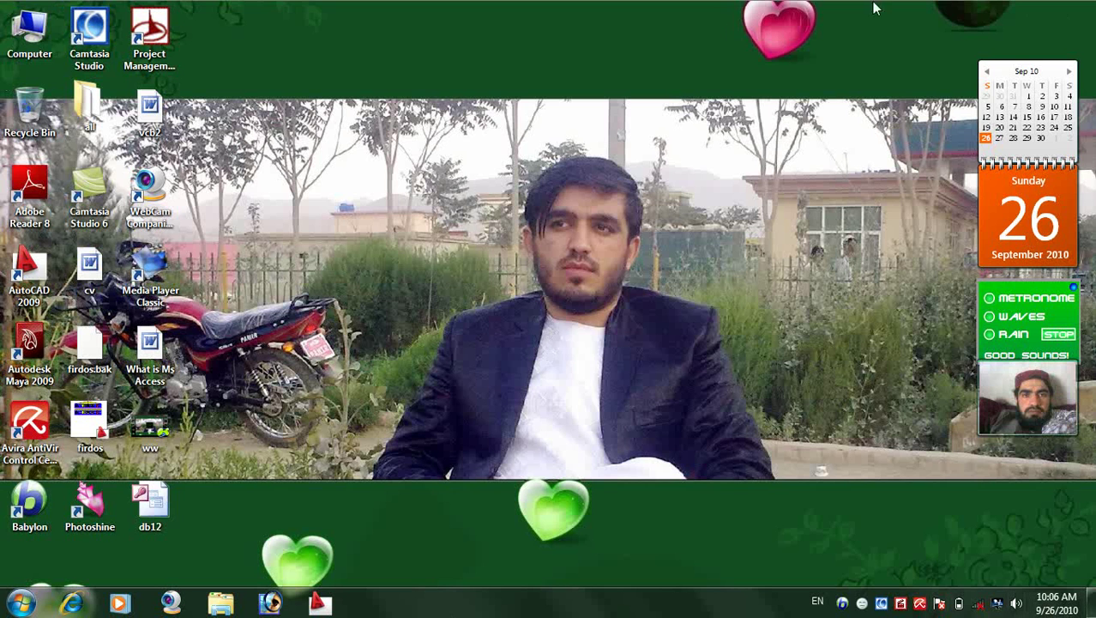
# Refresh the Windows desktop twice, then bring up the Camtasia recorder's tray menu.
pyautogui.rightClick(417, 161)
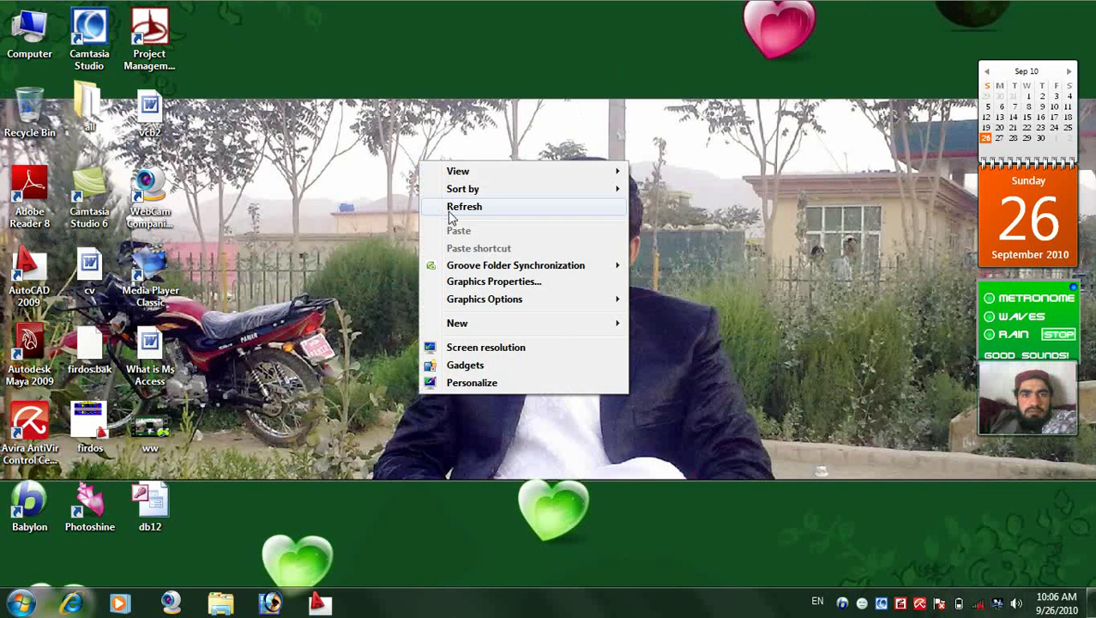
pyautogui.click(444, 211)
pyautogui.rightClick(421, 175)
pyautogui.click(464, 219)
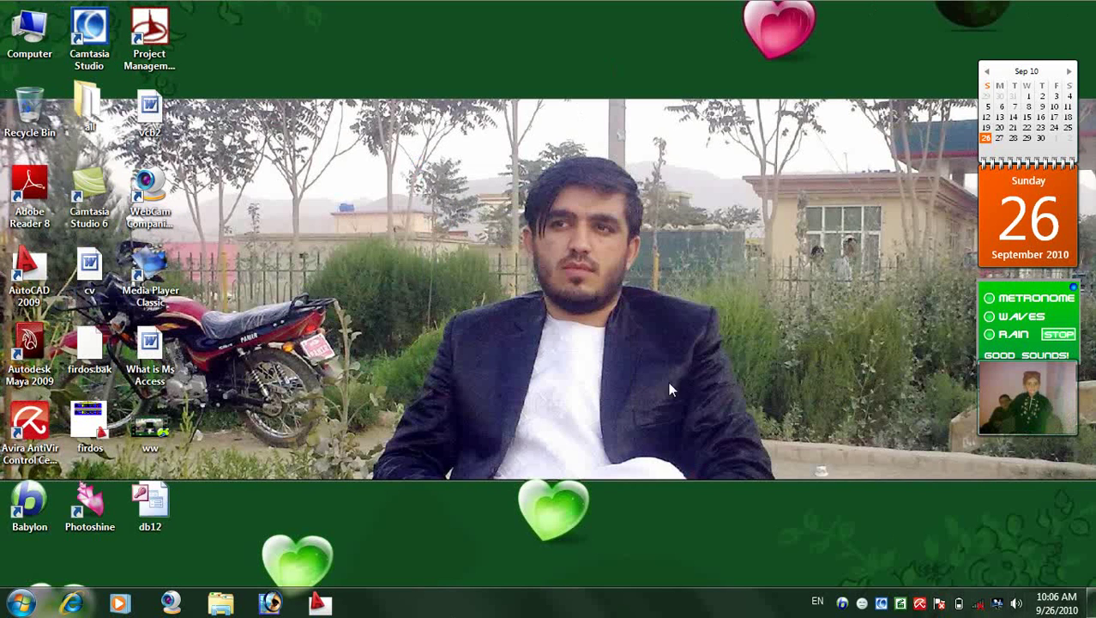
pyautogui.rightClick(902, 603)
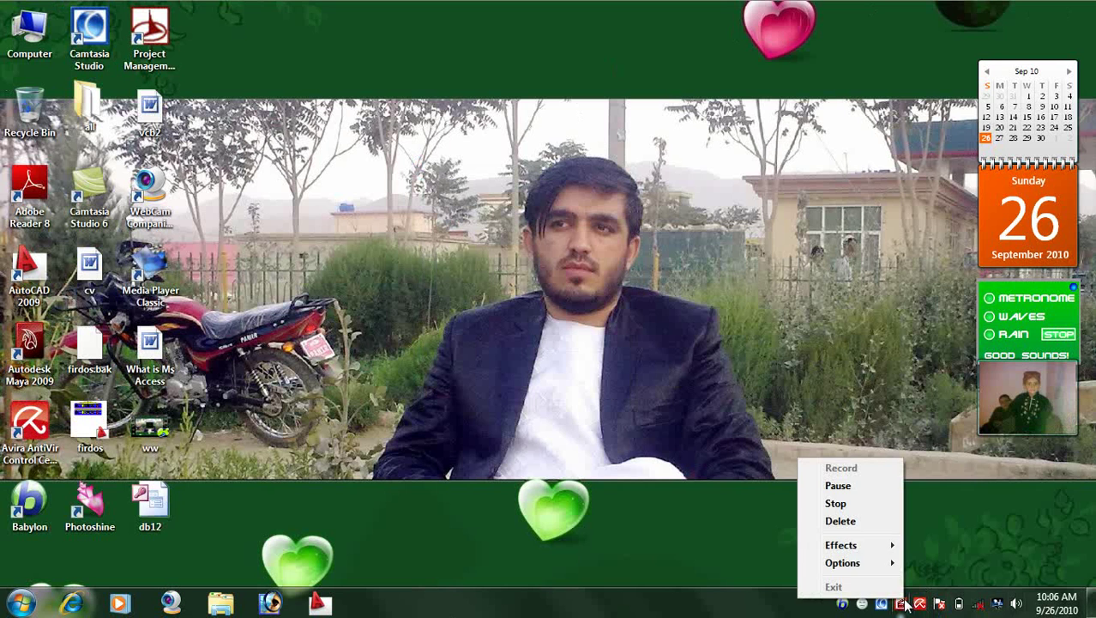